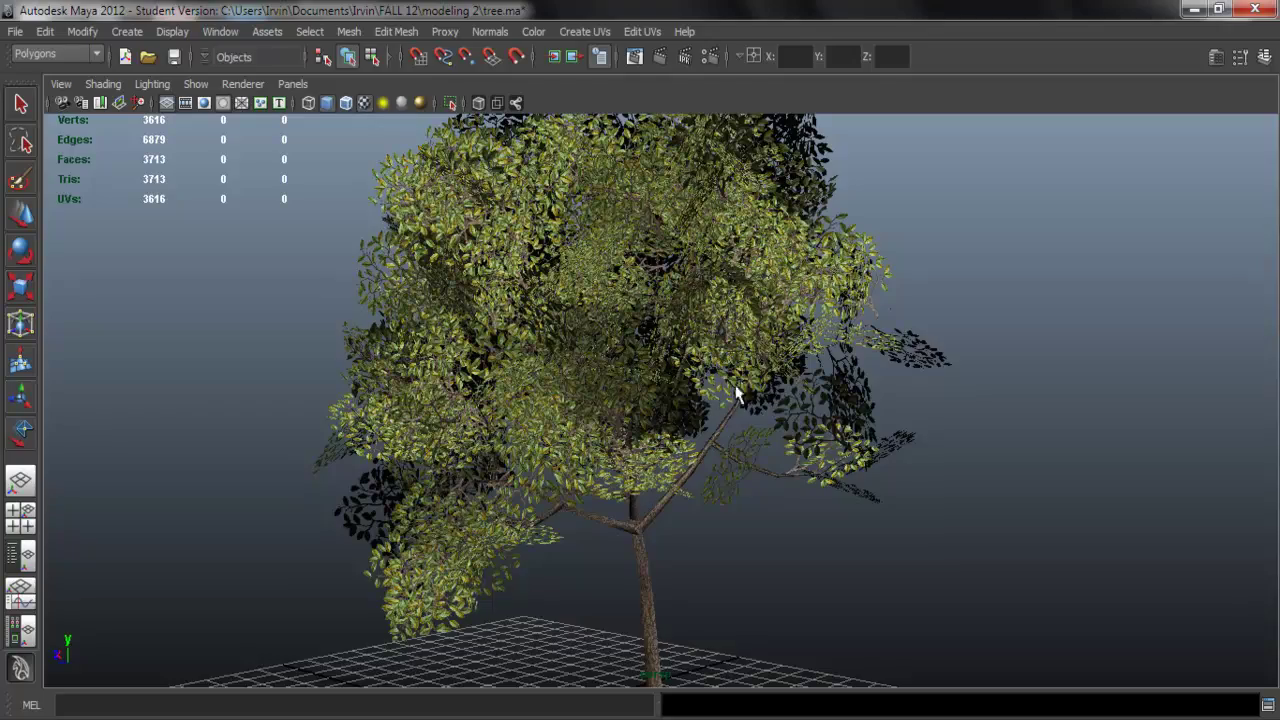
# Examine the finished tree's trunk, branches and leaf planes from several angles, including its wireframe structure
pyautogui.keyDown('alt'); pyautogui.moveTo(897, 338); pyautogui.dragTo(748, 291); pyautogui.keyUp('alt')
pyautogui.keyDown('alt'); pyautogui.moveTo(748, 291); pyautogui.dragTo(743, 363, button='middle'); pyautogui.keyUp('alt')
pyautogui.keyDown('alt'); pyautogui.moveTo(743, 363); pyautogui.dragTo(1098, 441, button='right'); pyautogui.keyUp('alt')
pyautogui.keyDown('alt'); pyautogui.moveTo(844, 444); pyautogui.dragTo(897, 452); pyautogui.keyUp('alt')
pyautogui.keyDown('alt'); pyautogui.moveTo(928, 452); pyautogui.dragTo(669, 366, button='right'); pyautogui.keyUp('alt')
pyautogui.keyDown('alt'); pyautogui.moveTo(669, 366); pyautogui.dragTo(705, 374); pyautogui.keyUp('alt')
pyautogui.keyDown('alt'); pyautogui.moveTo(705, 374); pyautogui.dragTo(814, 371, button='right'); pyautogui.keyUp('alt')
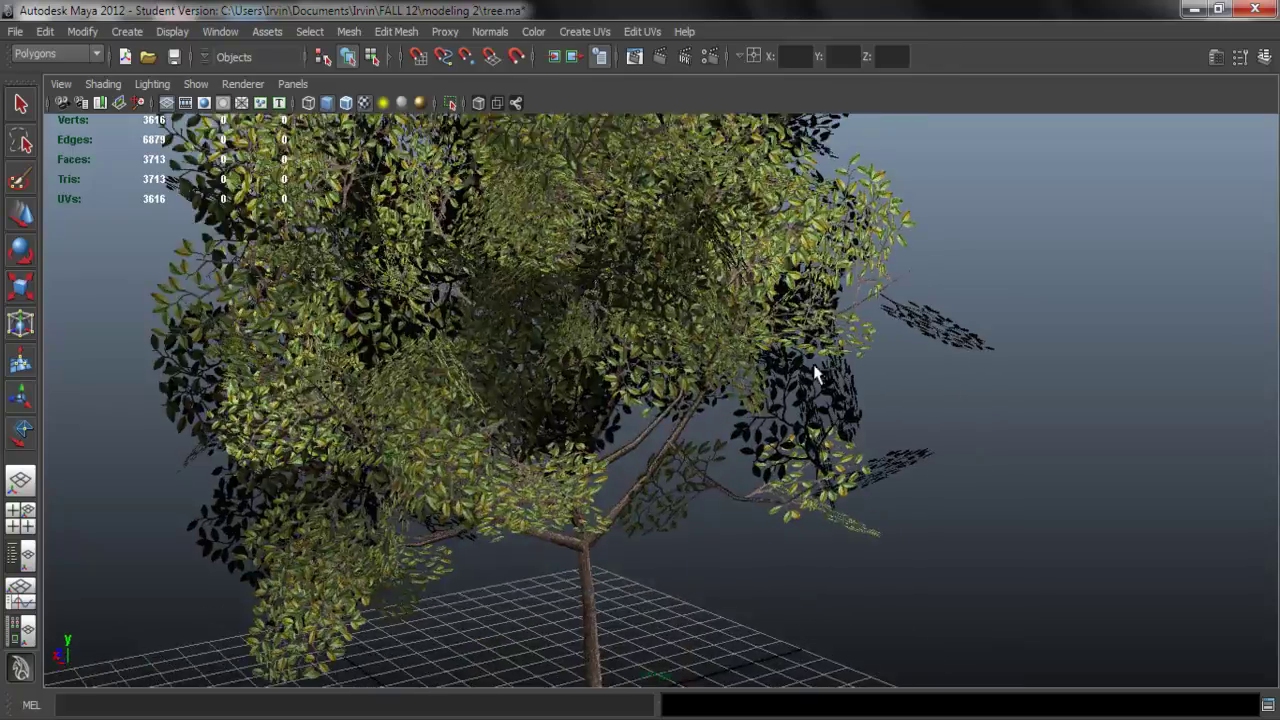
pyautogui.click(803, 434)
pyautogui.keyDown('alt'); pyautogui.moveTo(801, 437); pyautogui.dragTo(699, 390); pyautogui.keyUp('alt')
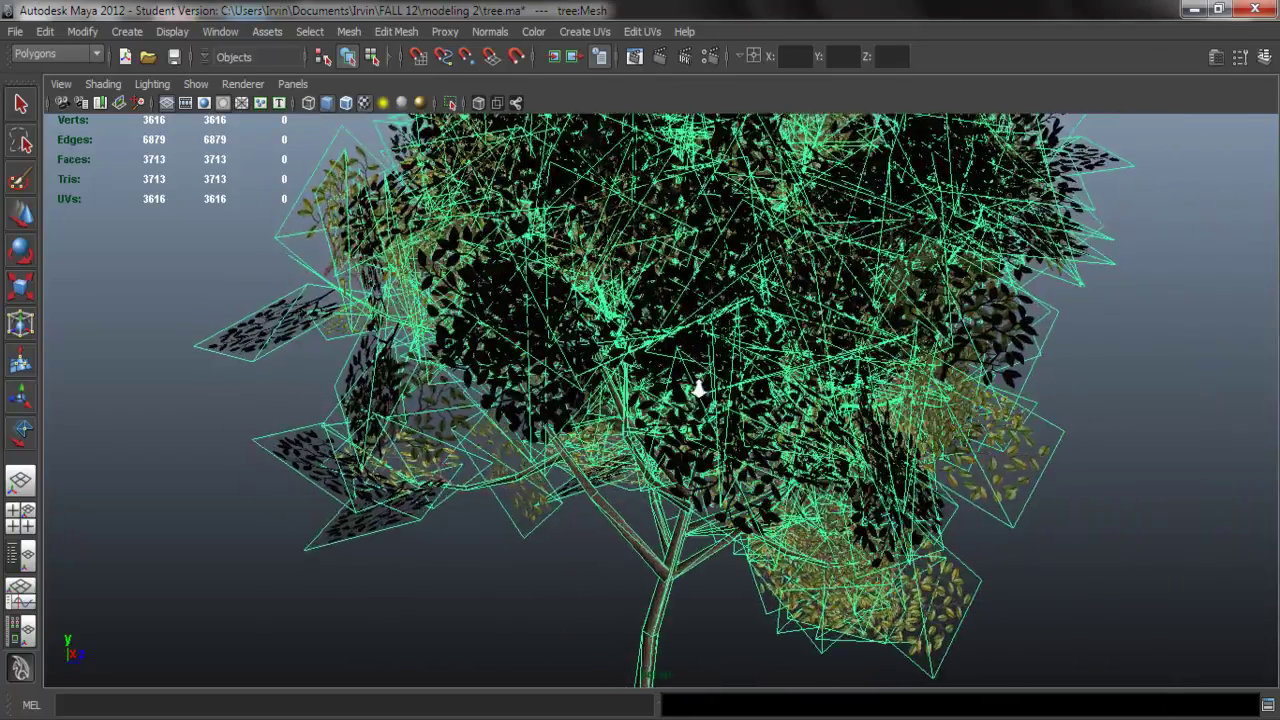
pyautogui.keyDown('alt'); pyautogui.moveTo(818, 390); pyautogui.dragTo(704, 383); pyautogui.keyUp('alt')
pyautogui.keyDown('alt'); pyautogui.moveTo(848, 386); pyautogui.dragTo(546, 351, button='right'); pyautogui.keyUp('alt')
pyautogui.keyDown('alt'); pyautogui.moveTo(546, 351); pyautogui.dragTo(760, 348); pyautogui.keyUp('alt')
pyautogui.keyDown('alt'); pyautogui.moveTo(610, 385); pyautogui.dragTo(700, 406, button='right'); pyautogui.keyUp('alt')
pyautogui.keyDown('alt'); pyautogui.moveTo(700, 406); pyautogui.dragTo(563, 355); pyautogui.keyUp('alt')
# Delete the whole existing tree mesh from the scene
pyautogui.scroll(-3, 564, 356)
pyautogui.click(904, 366)
pyautogui.keyDown('alt'); pyautogui.moveTo(906, 366); pyautogui.dragTo(662, 392); pyautogui.keyUp('alt')
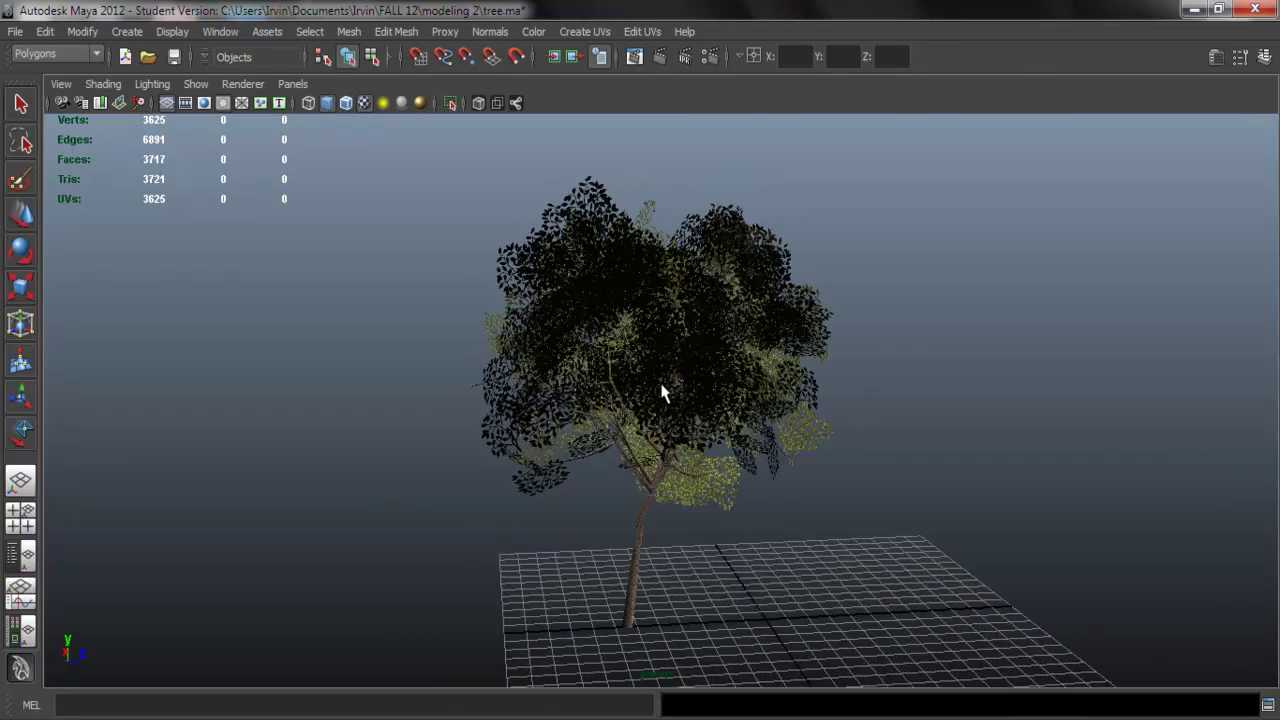
pyautogui.moveTo(408, 243); pyautogui.dragTo(714, 586)
pyautogui.press('Delete')
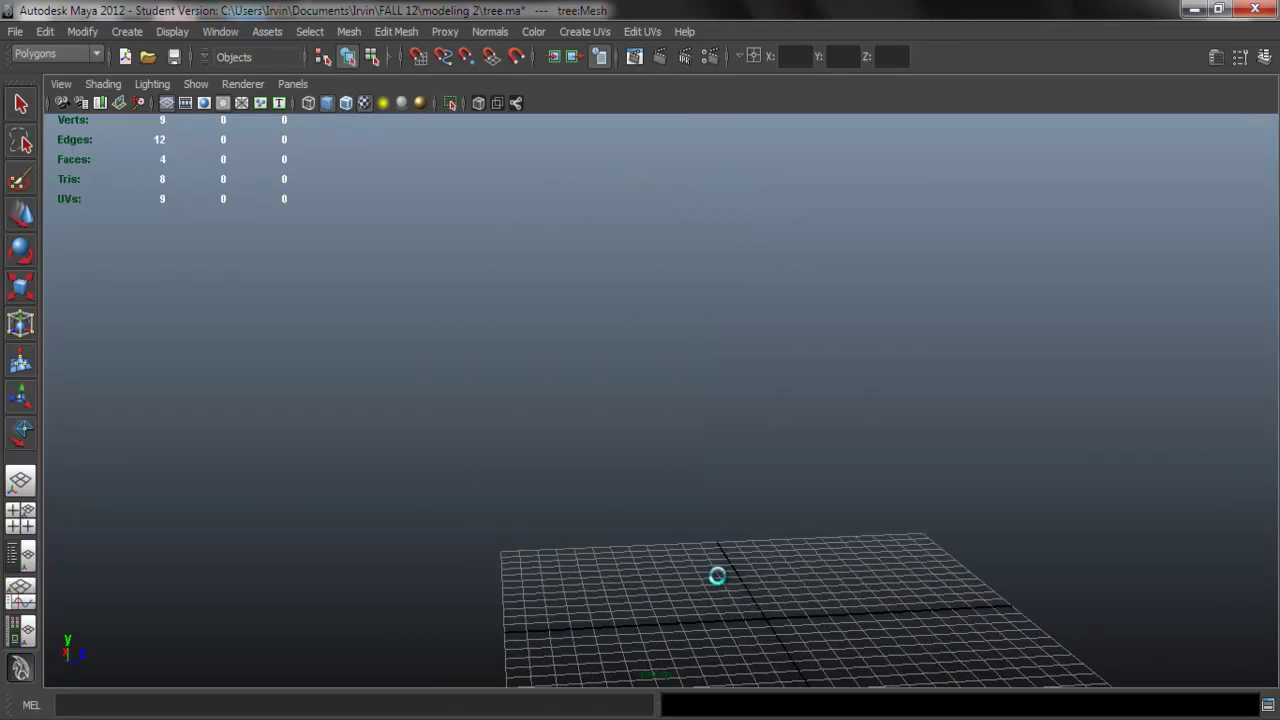
# Delete the small leaf plane lying near the origin of the grid
pyautogui.keyDown('alt'); pyautogui.moveTo(912, 523); pyautogui.dragTo(775, 403, button='middle'); pyautogui.keyUp('alt')
pyautogui.keyDown('alt'); pyautogui.moveTo(742, 460); pyautogui.dragTo(692, 475); pyautogui.keyUp('alt')
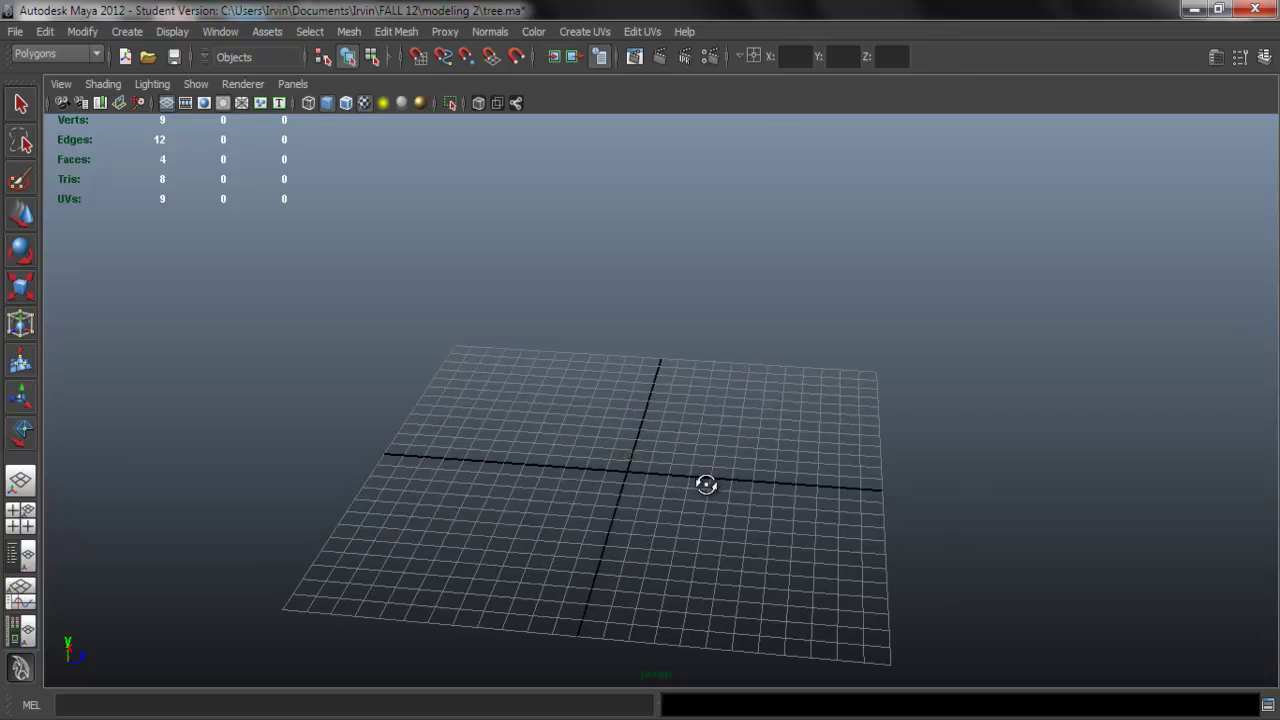
pyautogui.keyDown('alt'); pyautogui.moveTo(632, 472); pyautogui.dragTo(664, 452, button='middle'); pyautogui.keyUp('alt')
pyautogui.keyDown('alt'); pyautogui.moveTo(664, 452); pyautogui.dragTo(772, 483, button='right'); pyautogui.keyUp('alt')
pyautogui.keyDown('alt'); pyautogui.moveTo(772, 483); pyautogui.dragTo(725, 505); pyautogui.keyUp('alt')
pyautogui.moveTo(619, 404); pyautogui.dragTo(727, 505)
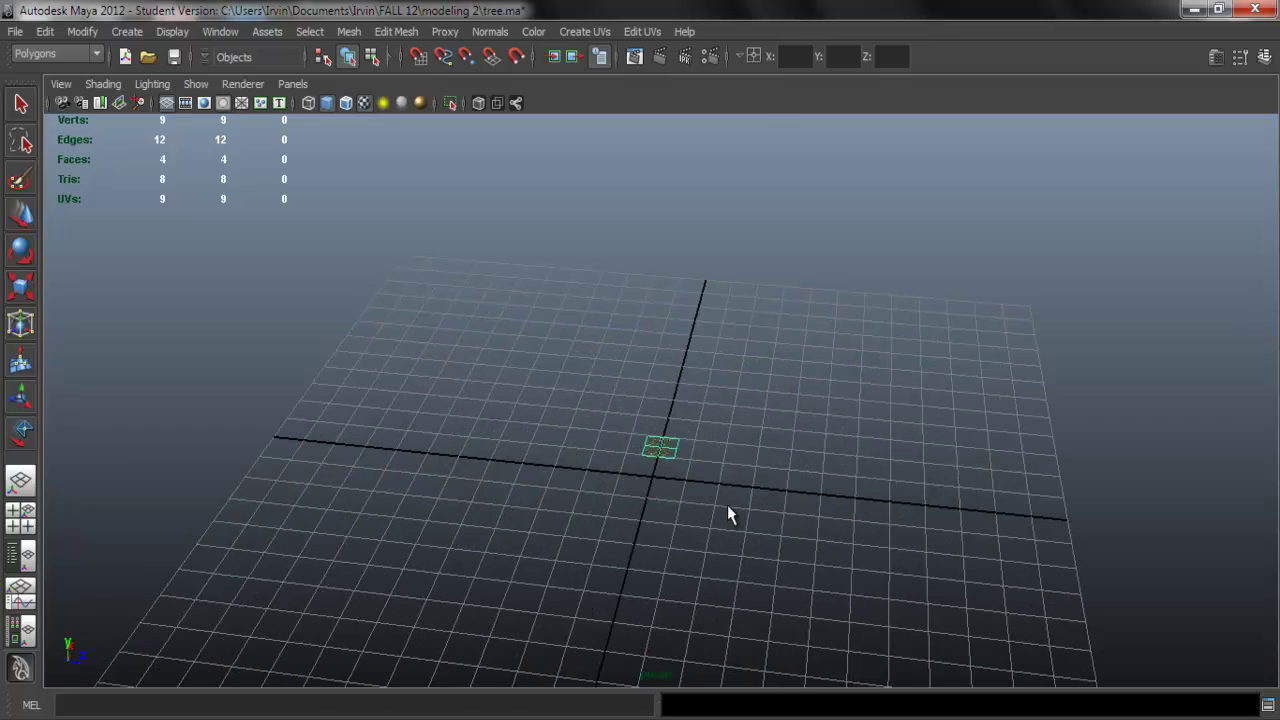
pyautogui.press('Delete')
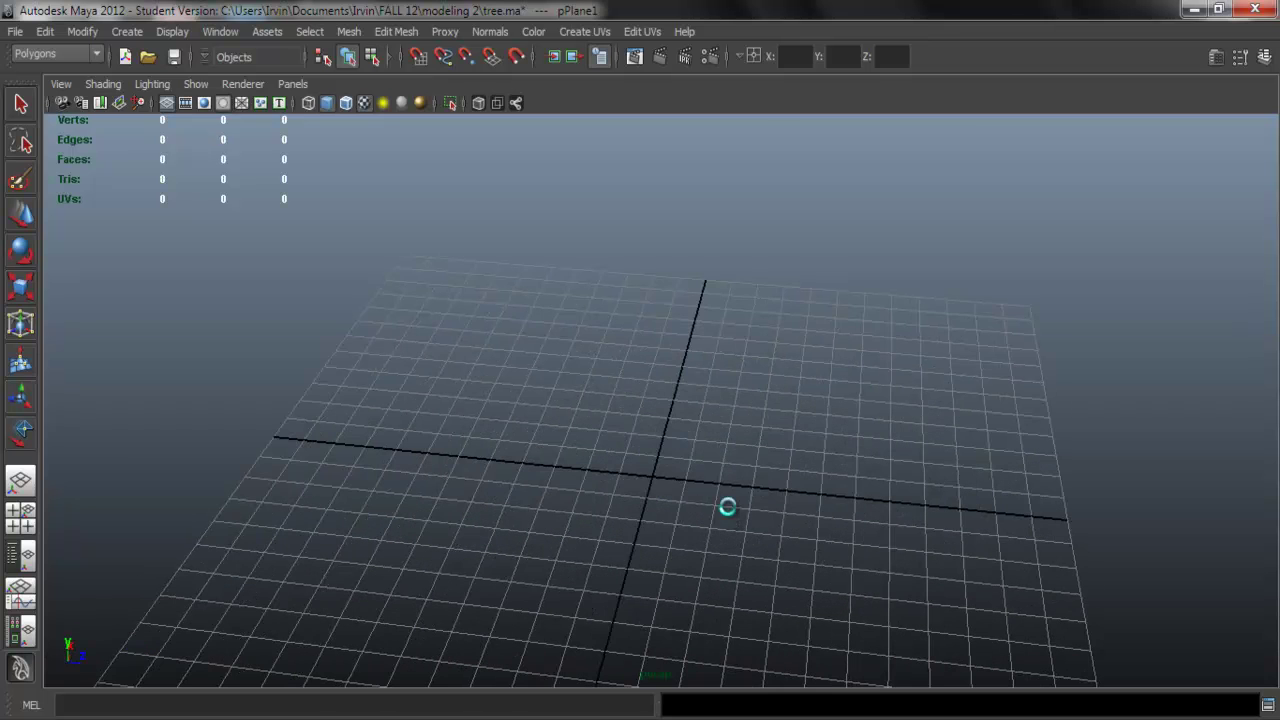
# Switch from the perspective view to a full-size front view framed around the origin
pyautogui.keyDown('alt'); pyautogui.moveTo(740, 497); pyautogui.dragTo(737, 477, button='middle'); pyautogui.keyUp('alt')
pyautogui.keyDown('alt'); pyautogui.moveTo(737, 477); pyautogui.dragTo(708, 445); pyautogui.keyUp('alt')
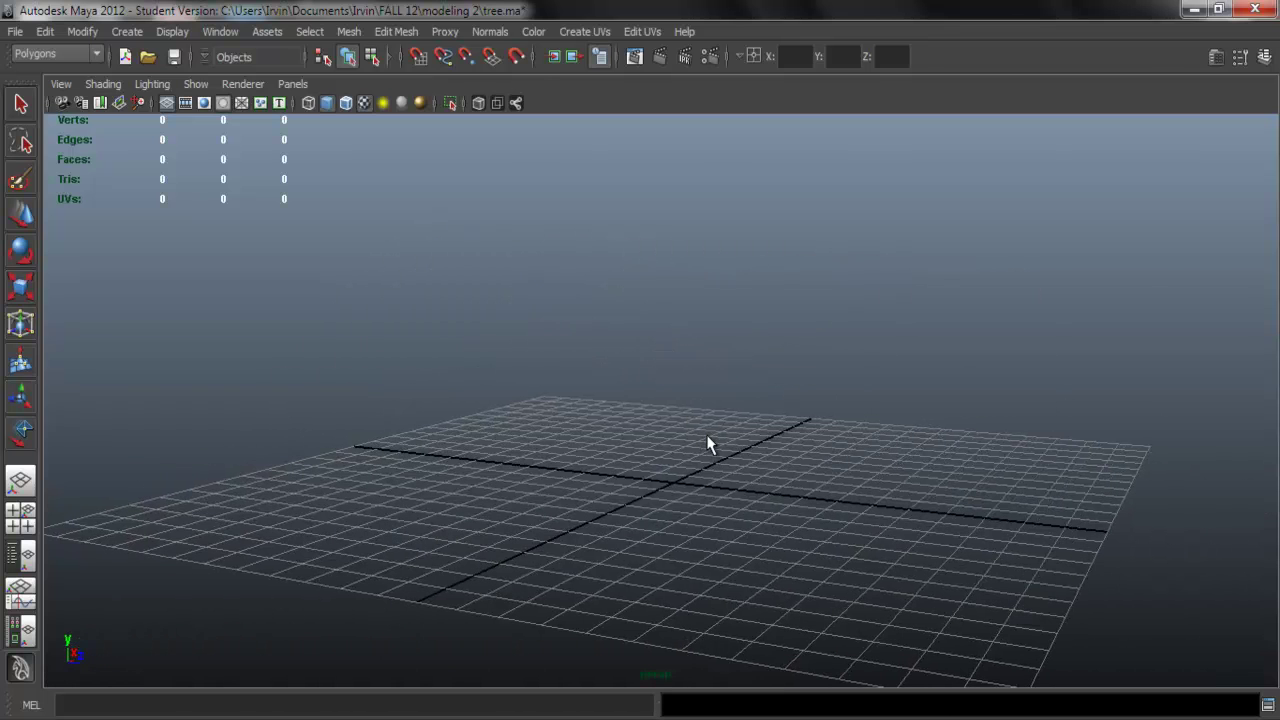
pyautogui.keyDown('alt'); pyautogui.moveTo(735, 414); pyautogui.dragTo(762, 353); pyautogui.keyUp('alt')
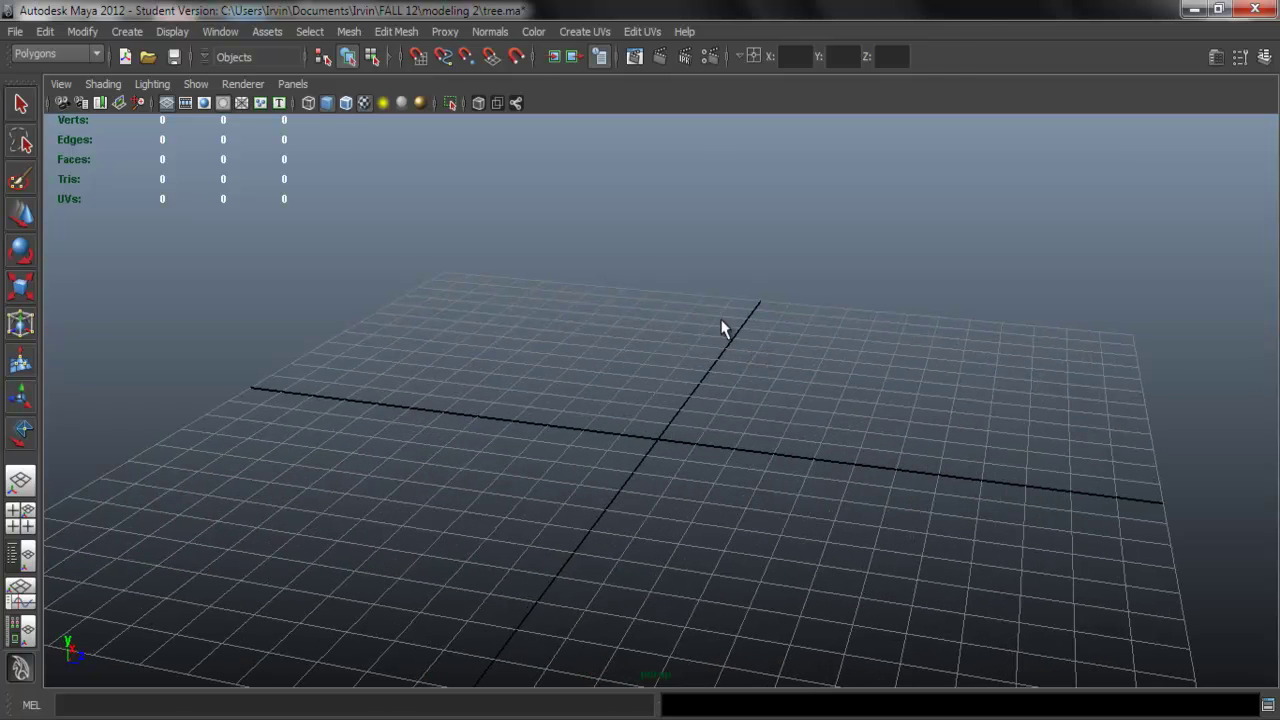
pyautogui.press('space')
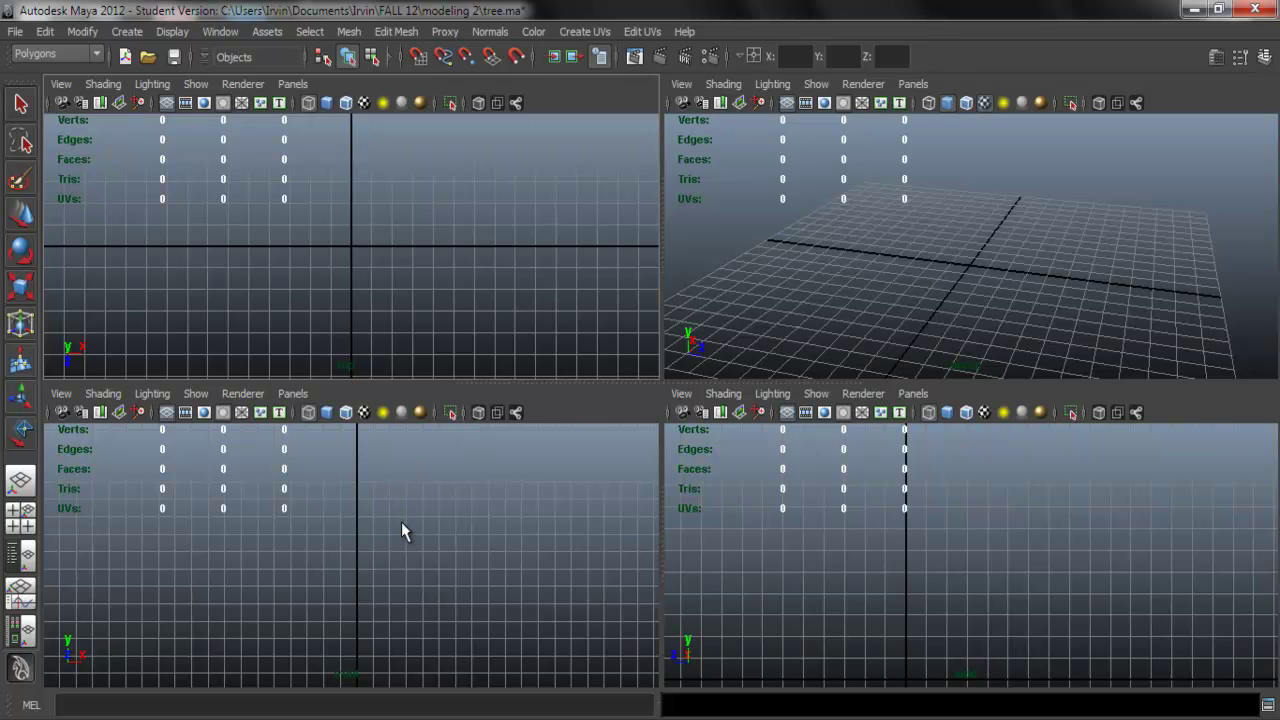
pyautogui.press('space')
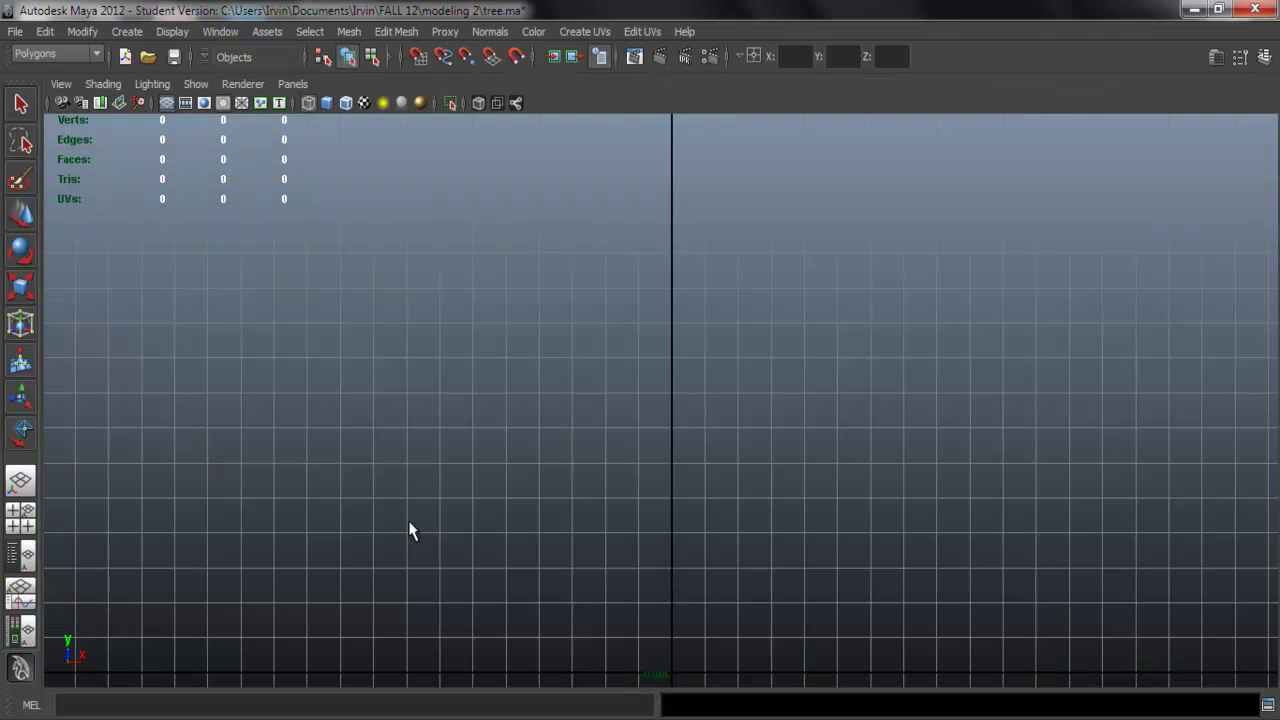
pyautogui.keyDown('alt'); pyautogui.moveTo(680, 294); pyautogui.dragTo(685, 367, button='middle'); pyautogui.keyUp('alt')
pyautogui.keyDown('alt'); pyautogui.moveTo(712, 397); pyautogui.dragTo(592, 346, button='right'); pyautogui.keyUp('alt')
pyautogui.keyDown('alt'); pyautogui.moveTo(592, 346); pyautogui.dragTo(600, 382, button='middle'); pyautogui.keyUp('alt')
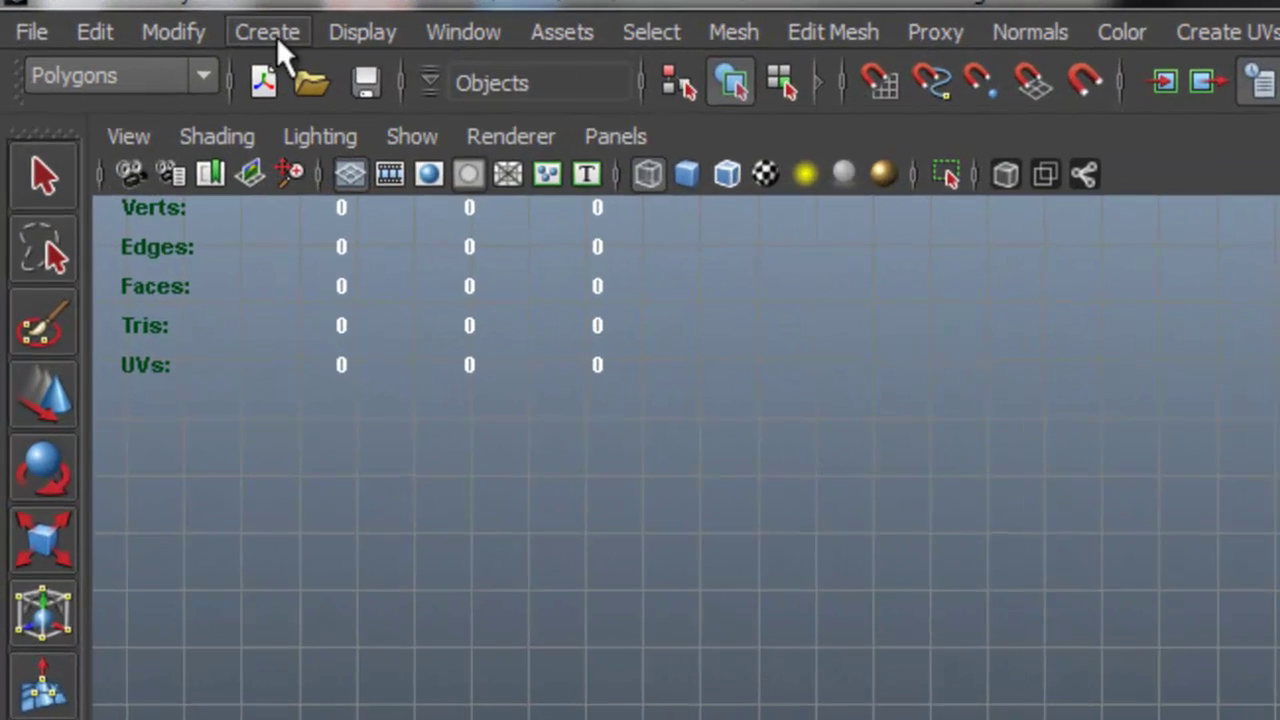
# Draw a slightly wavy vertical curve about 14 grid units tall from the origin with the CV Curve Tool
pyautogui.click(186, 32)
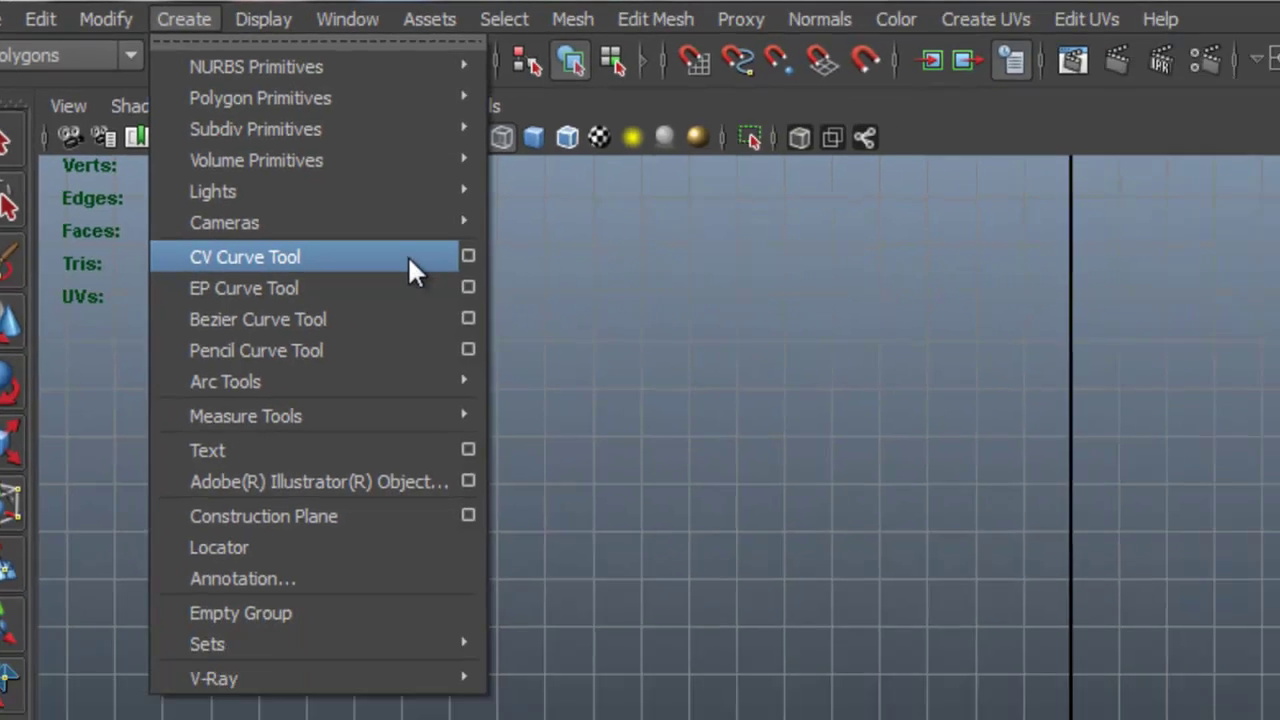
pyautogui.click(542, 321)
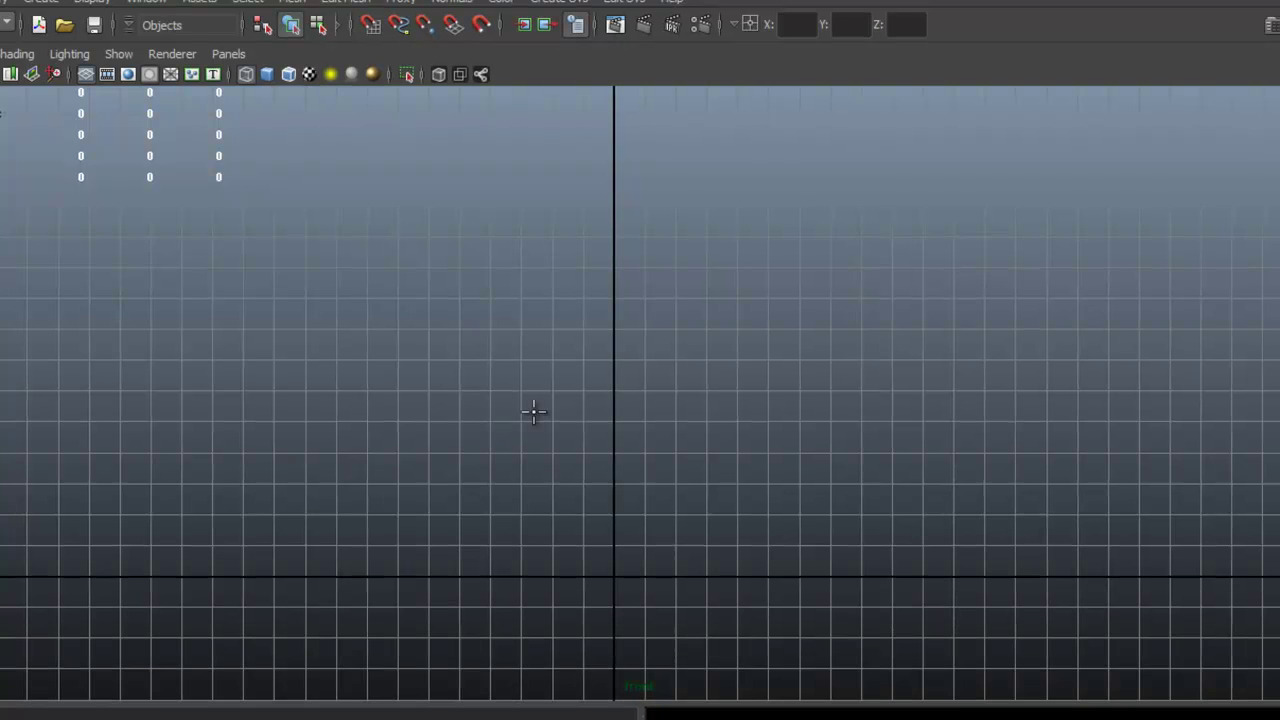
pyautogui.keyDown('alt'); pyautogui.moveTo(642, 530); pyautogui.dragTo(628, 537, button='middle'); pyautogui.keyUp('alt')
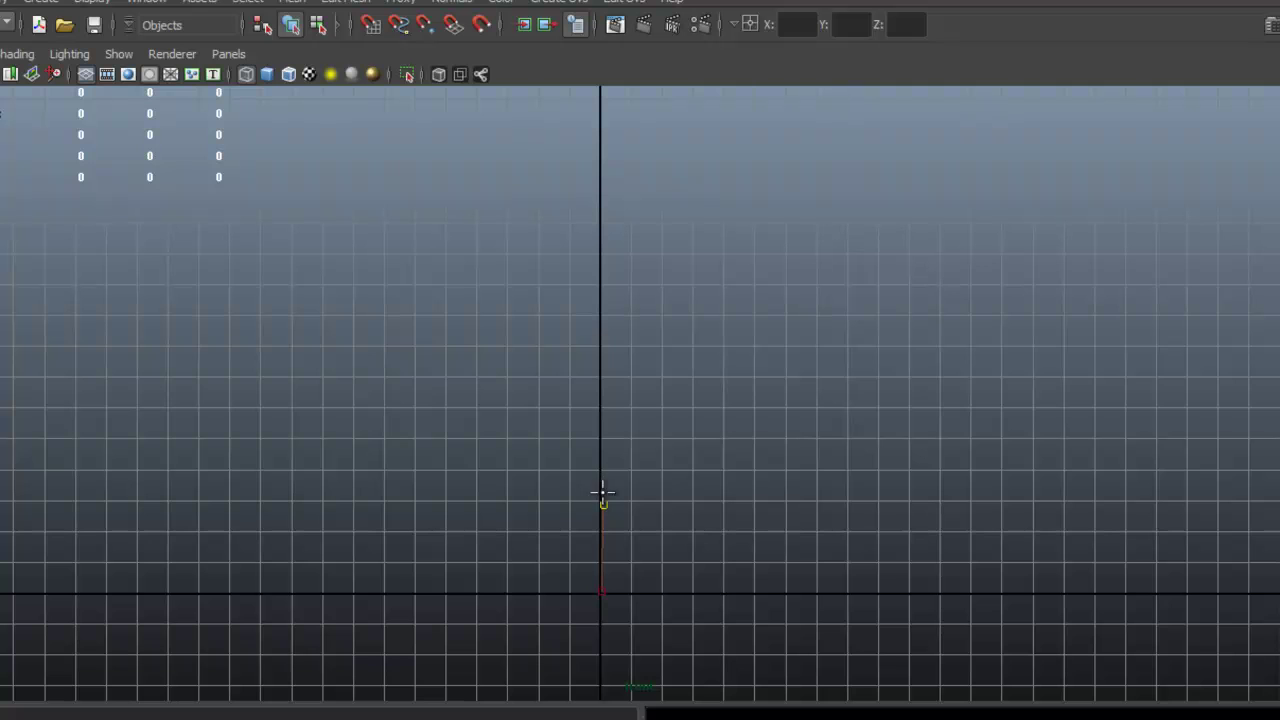
pyautogui.click(609, 308)
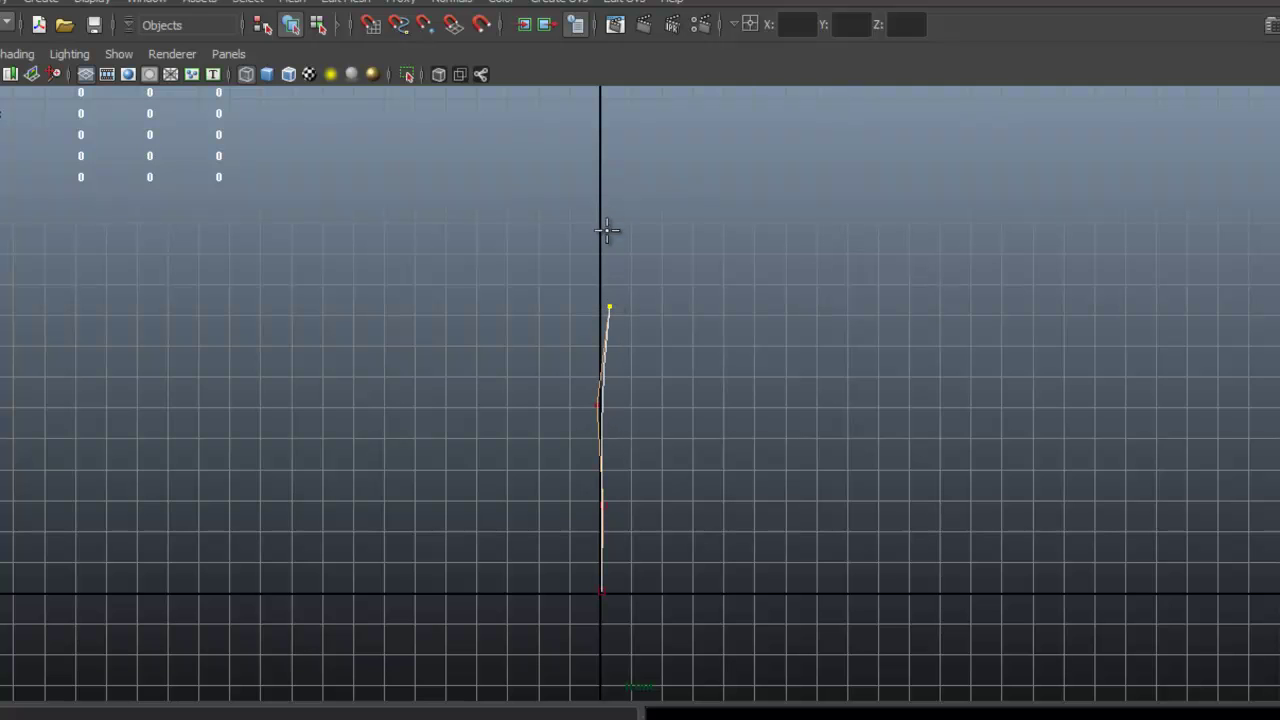
pyautogui.click(602, 151)
pyautogui.keyDown('alt'); pyautogui.moveTo(608, 190); pyautogui.dragTo(617, 236, button='middle'); pyautogui.keyUp('alt')
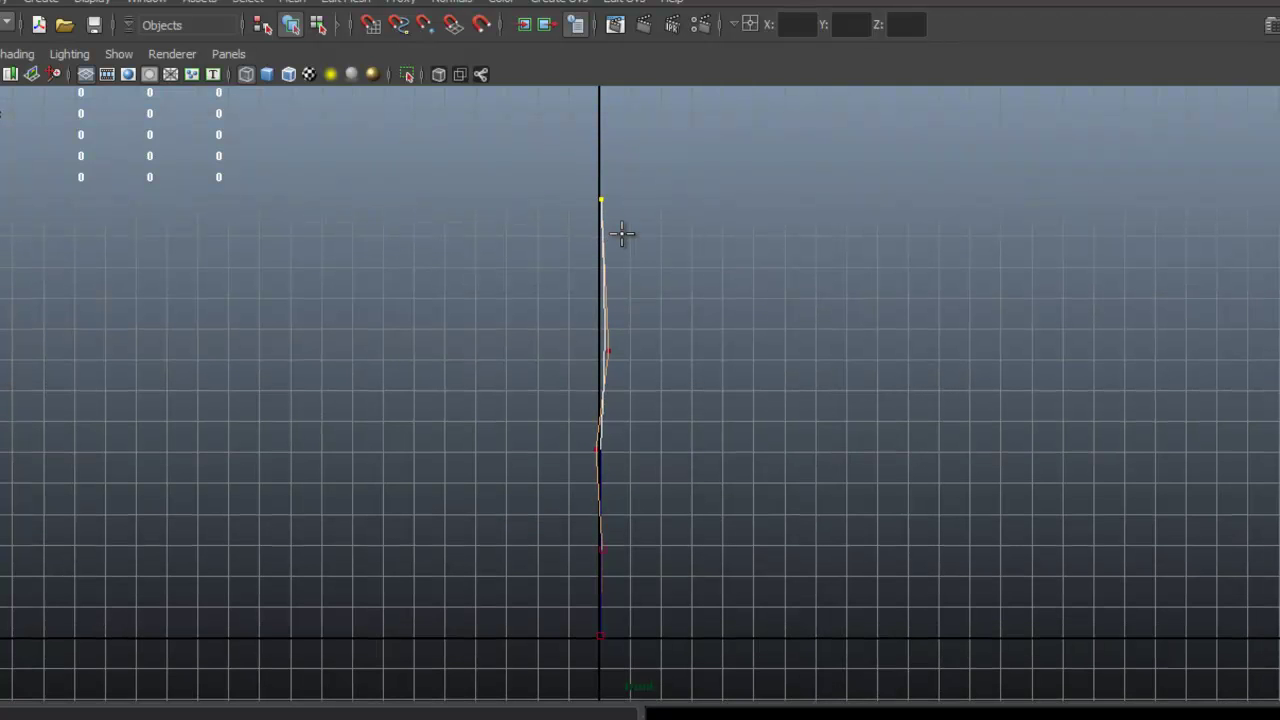
pyautogui.press('Return')
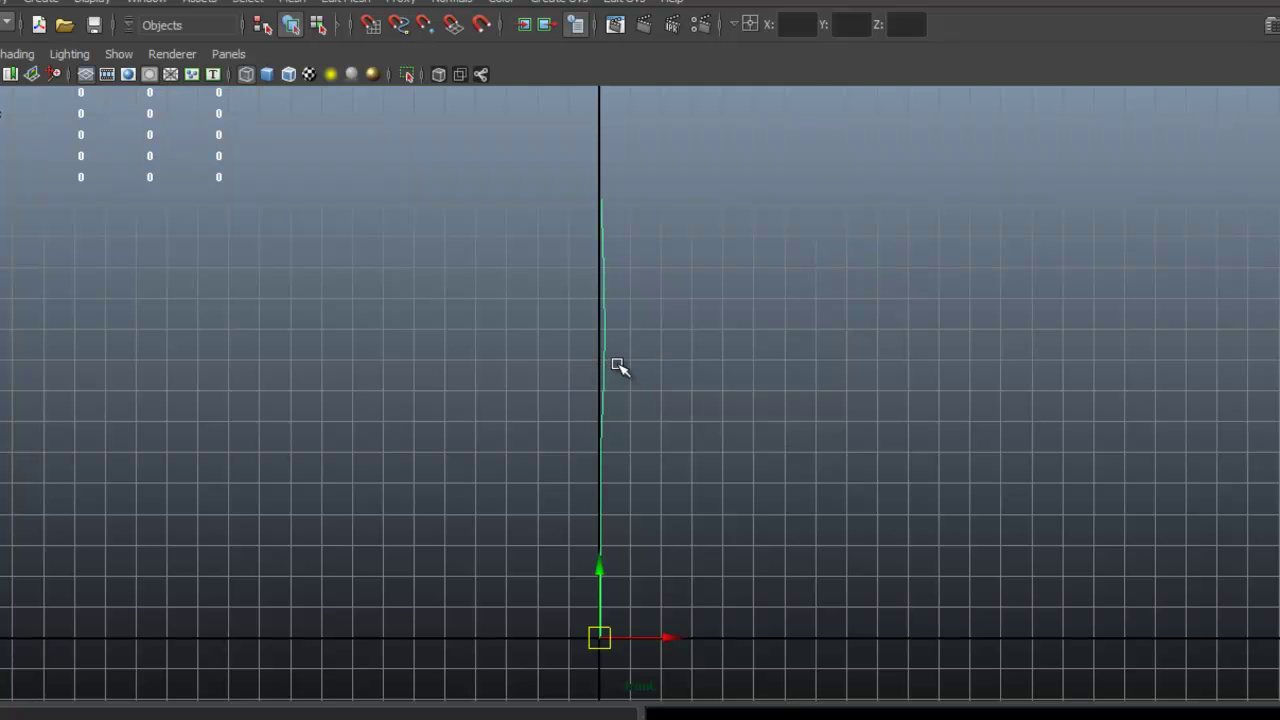
# Return to the full-size perspective view and create a NURBS circle at the base of the curve
pyautogui.press('space')
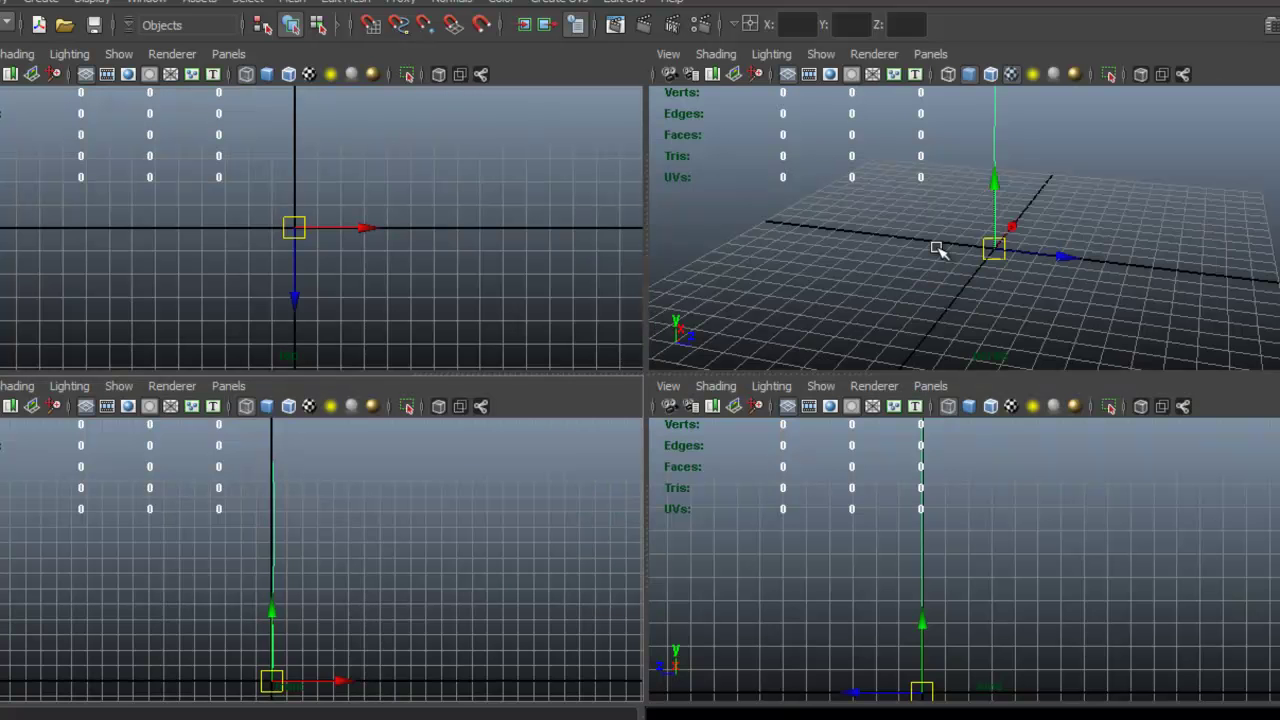
pyautogui.press('space')
pyautogui.keyDown('alt'); pyautogui.moveTo(647, 333); pyautogui.dragTo(681, 240, button='right'); pyautogui.keyUp('alt')
pyautogui.keyDown('alt'); pyautogui.moveTo(682, 240); pyautogui.dragTo(658, 458); pyautogui.keyUp('alt')
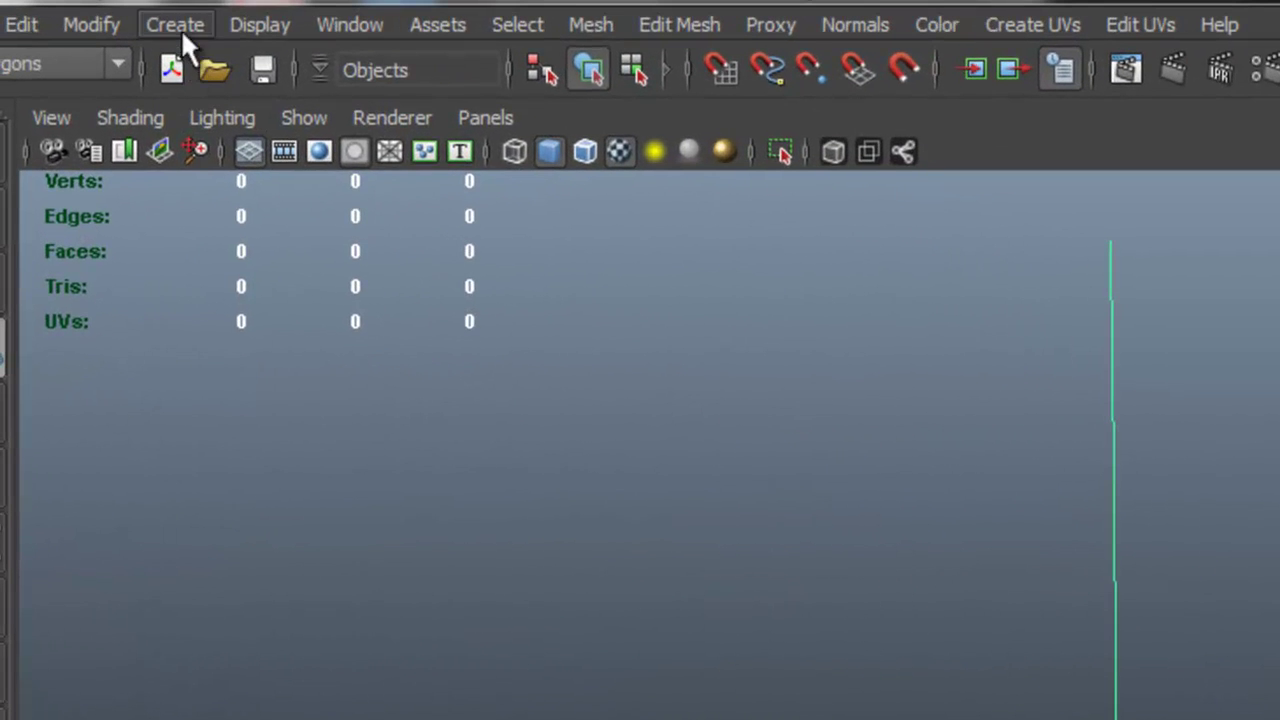
pyautogui.click(180, 28)
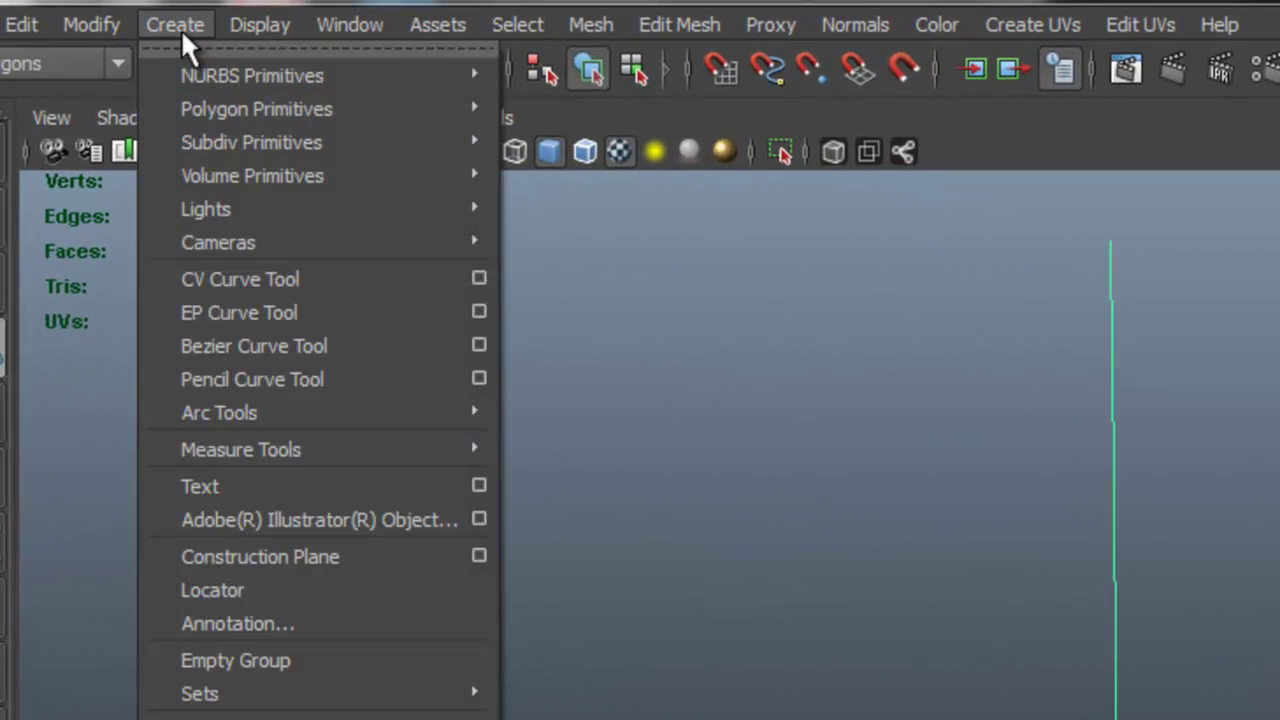
pyautogui.moveTo(207, 72)
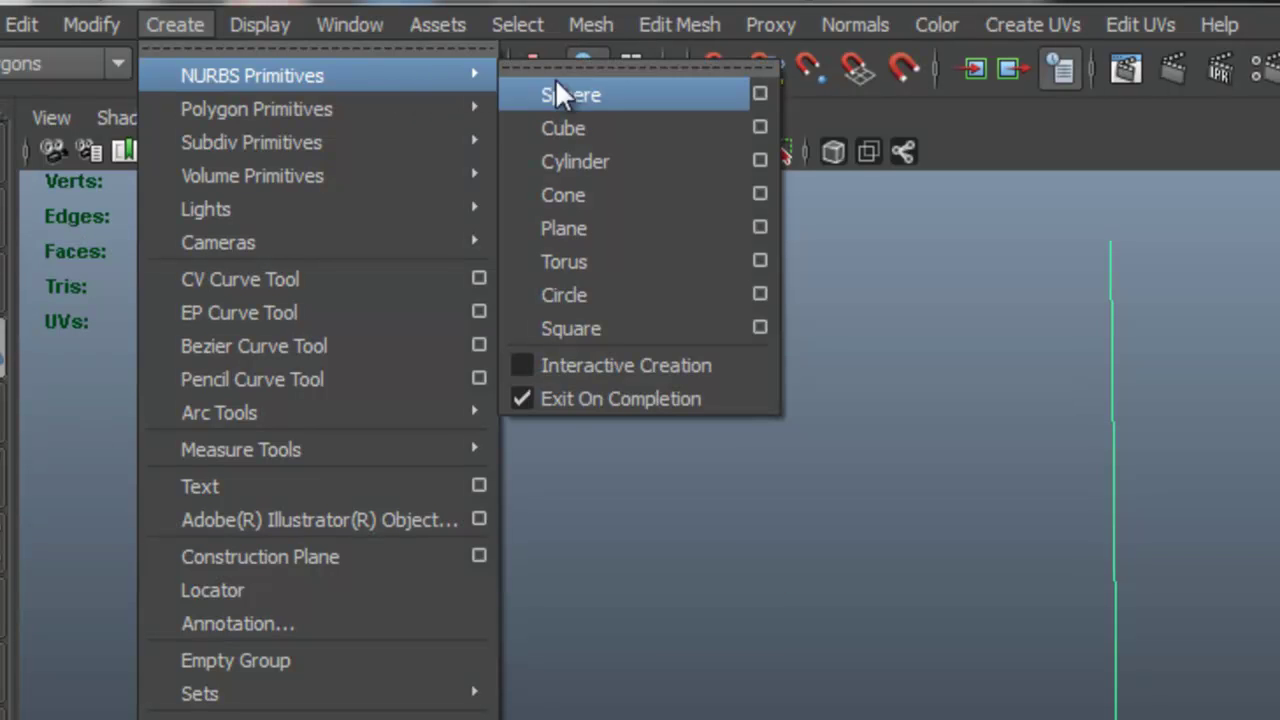
pyautogui.click(680, 300)
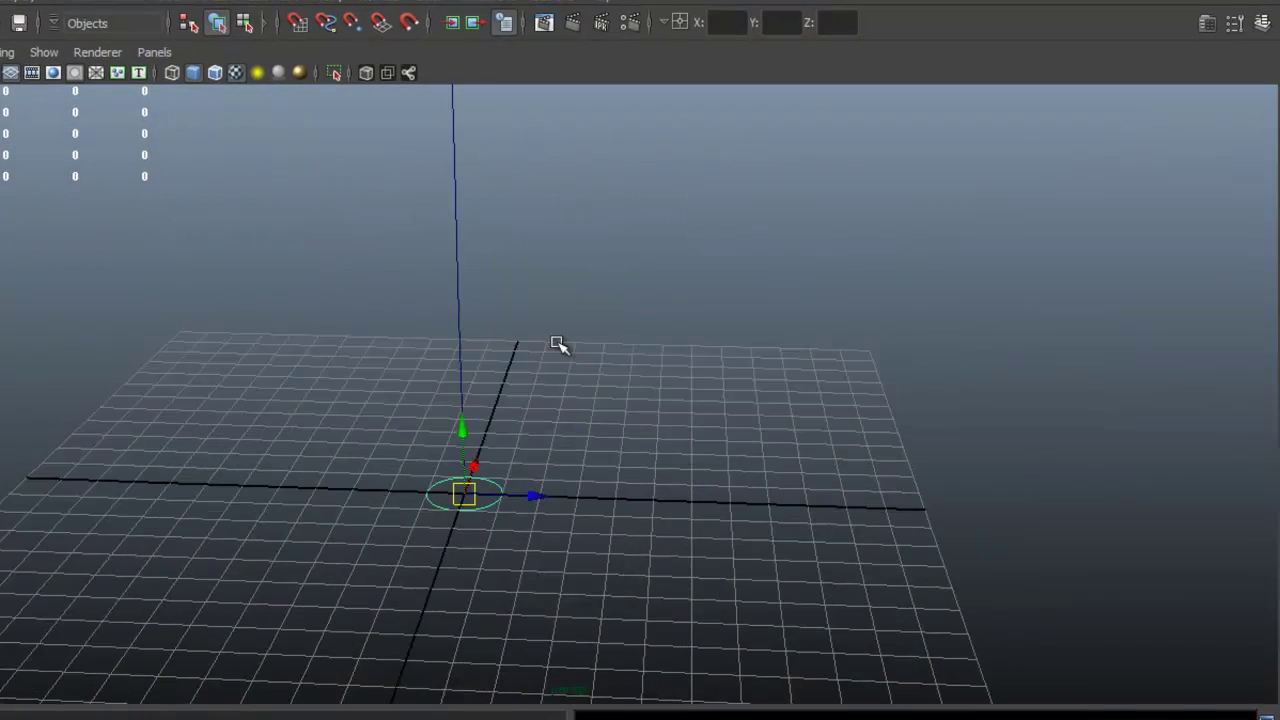
# Examine the NURBS circle around the base of the vertical curve from close up and several angles
pyautogui.keyDown('alt'); pyautogui.moveTo(557, 343); pyautogui.dragTo(677, 557, button='right'); pyautogui.keyUp('alt')
pyautogui.keyDown('alt'); pyautogui.moveTo(357, 408); pyautogui.dragTo(457, 337, button='middle'); pyautogui.keyUp('alt')
pyautogui.keyDown('alt'); pyautogui.moveTo(457, 337); pyautogui.dragTo(831, 517, button='right'); pyautogui.keyUp('alt')
pyautogui.keyDown('alt'); pyautogui.moveTo(560, 525); pyautogui.dragTo(565, 400, button='middle'); pyautogui.keyUp('alt')
pyautogui.keyDown('alt'); pyautogui.moveTo(565, 400); pyautogui.dragTo(549, 518); pyautogui.keyUp('alt')
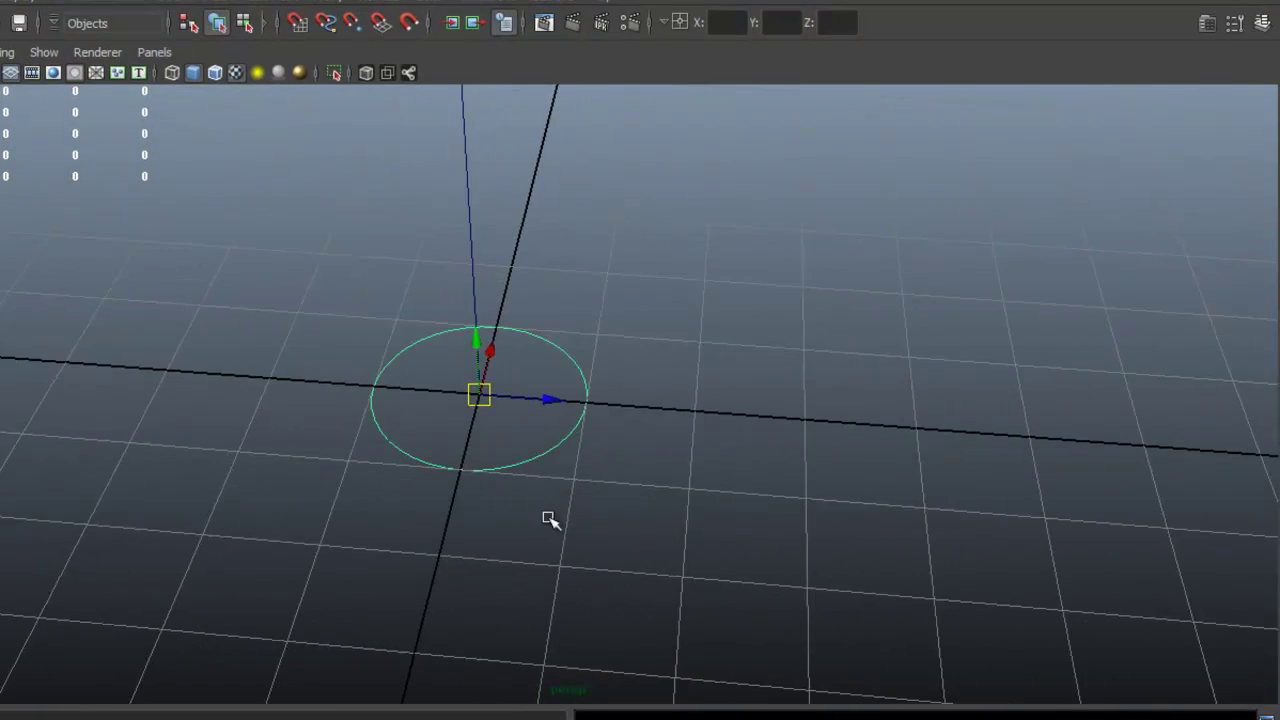
pyautogui.keyDown('alt'); pyautogui.moveTo(380, 302); pyautogui.dragTo(785, 402, button='right'); pyautogui.keyUp('alt')
pyautogui.keyDown('alt'); pyautogui.moveTo(506, 362); pyautogui.dragTo(571, 374, button='middle'); pyautogui.keyUp('alt')
pyautogui.keyDown('alt'); pyautogui.moveTo(574, 392); pyautogui.dragTo(567, 364); pyautogui.keyUp('alt')
pyautogui.keyDown('alt'); pyautogui.moveTo(588, 390); pyautogui.dragTo(698, 415, button='right'); pyautogui.keyUp('alt')
pyautogui.keyDown('alt'); pyautogui.moveTo(583, 590); pyautogui.dragTo(711, 386, button='middle'); pyautogui.keyUp('alt')
pyautogui.keyDown('alt'); pyautogui.moveTo(492, 381); pyautogui.dragTo(371, 354, button='right'); pyautogui.keyUp('alt')
pyautogui.keyDown('alt'); pyautogui.moveTo(583, 372); pyautogui.dragTo(643, 423); pyautogui.keyUp('alt')
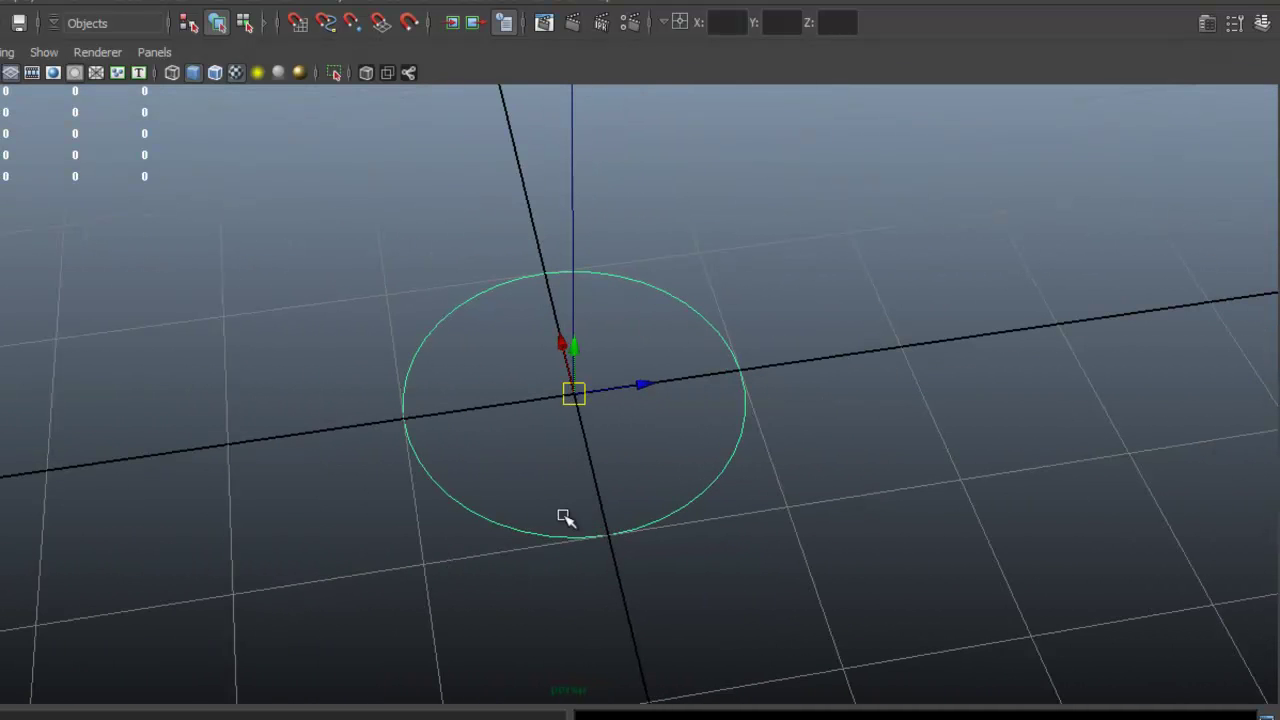
pyautogui.keyDown('alt'); pyautogui.moveTo(575, 456); pyautogui.dragTo(498, 447); pyautogui.keyUp('alt')
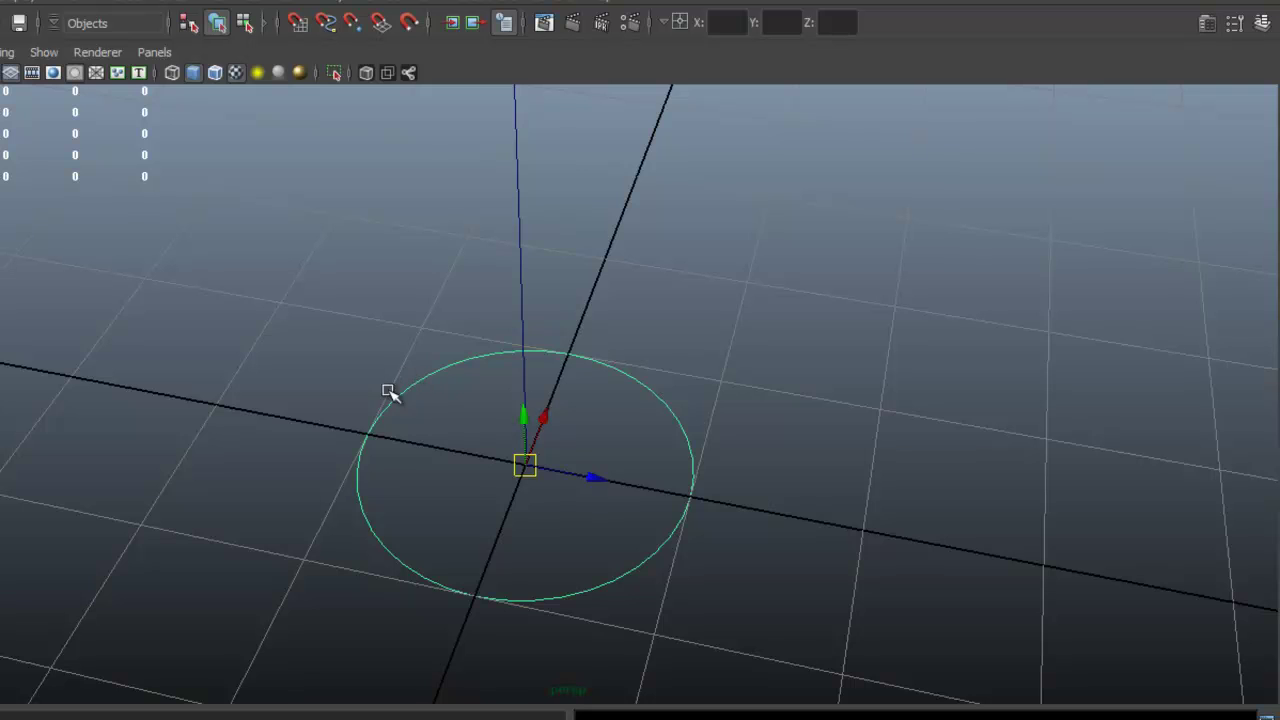
pyautogui.keyDown('alt'); pyautogui.moveTo(445, 382); pyautogui.dragTo(503, 376); pyautogui.keyUp('alt')
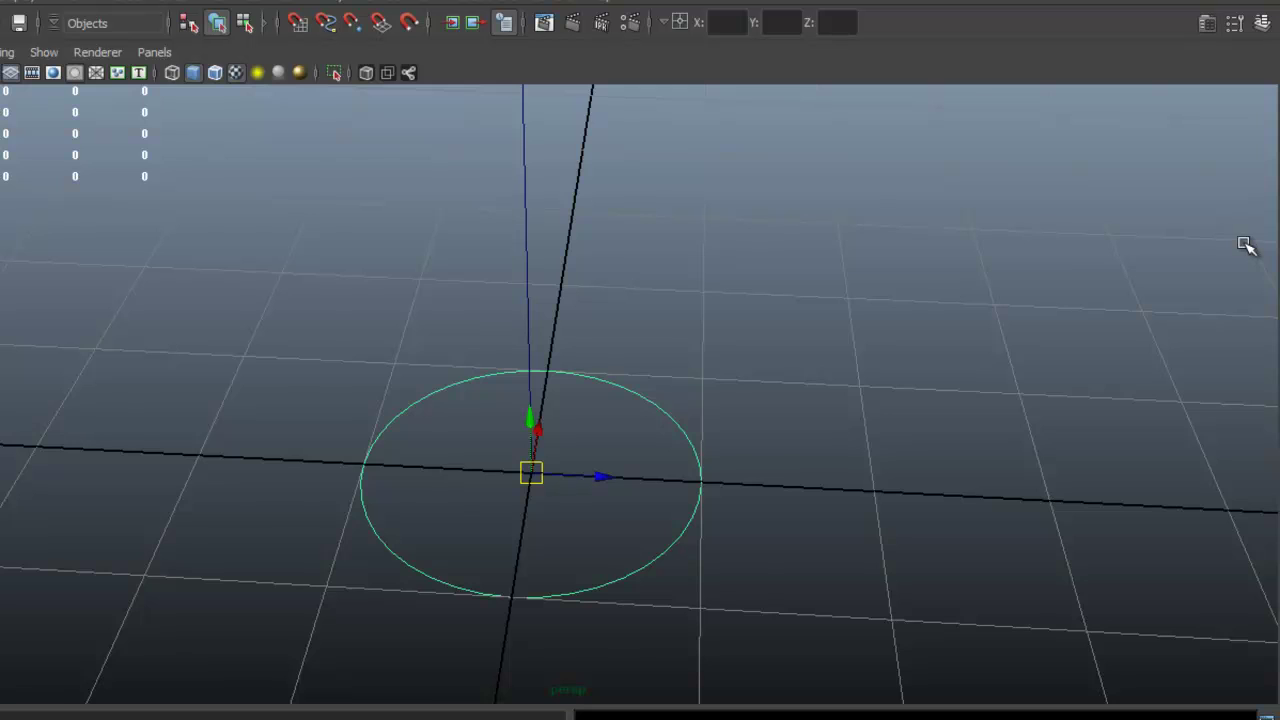
# Expand the circle's makeNurbCircle1 inputs and set its Sections to 5
pyautogui.hotkey('ctrl', 'a')
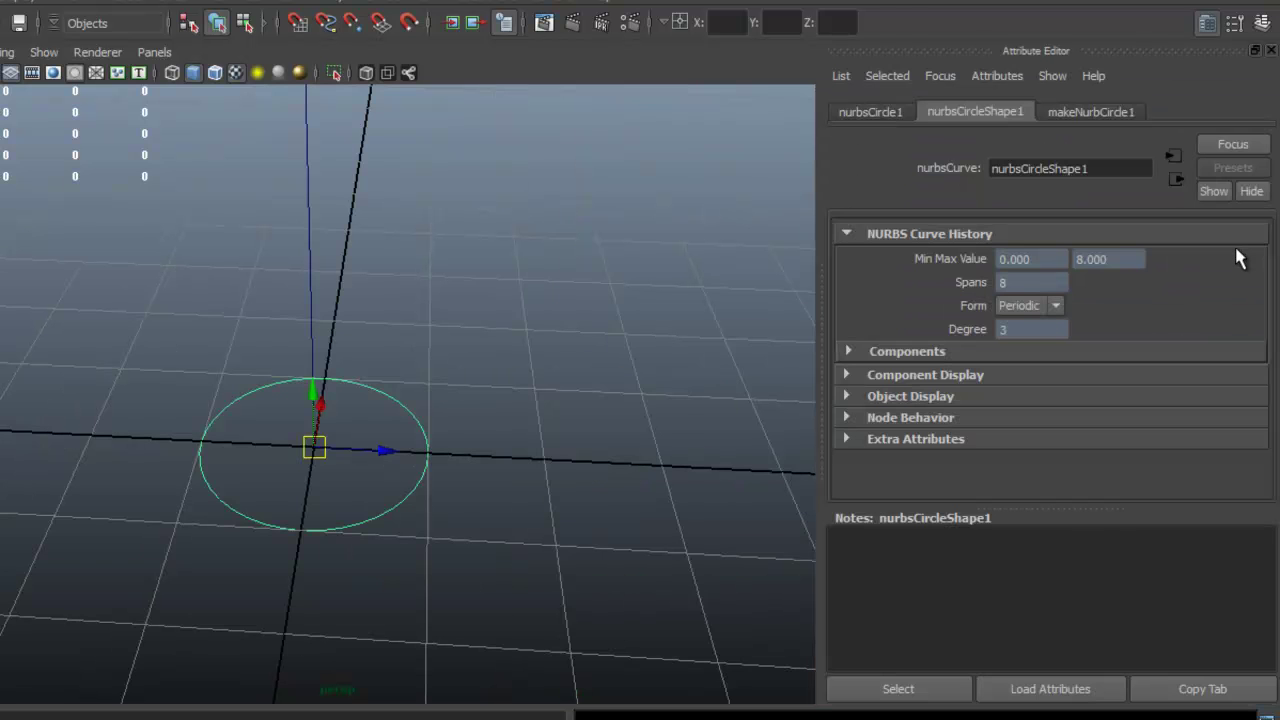
pyautogui.hotkey('ctrl', 'a')
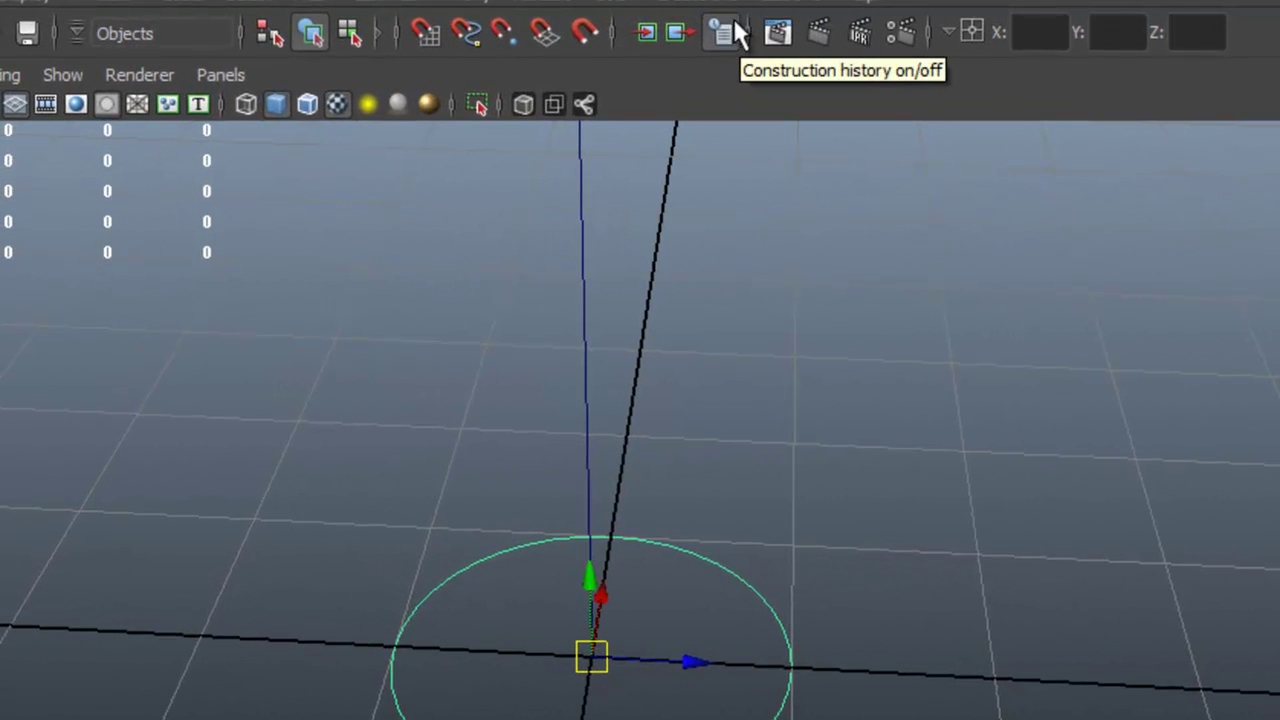
pyautogui.click(718, 33)
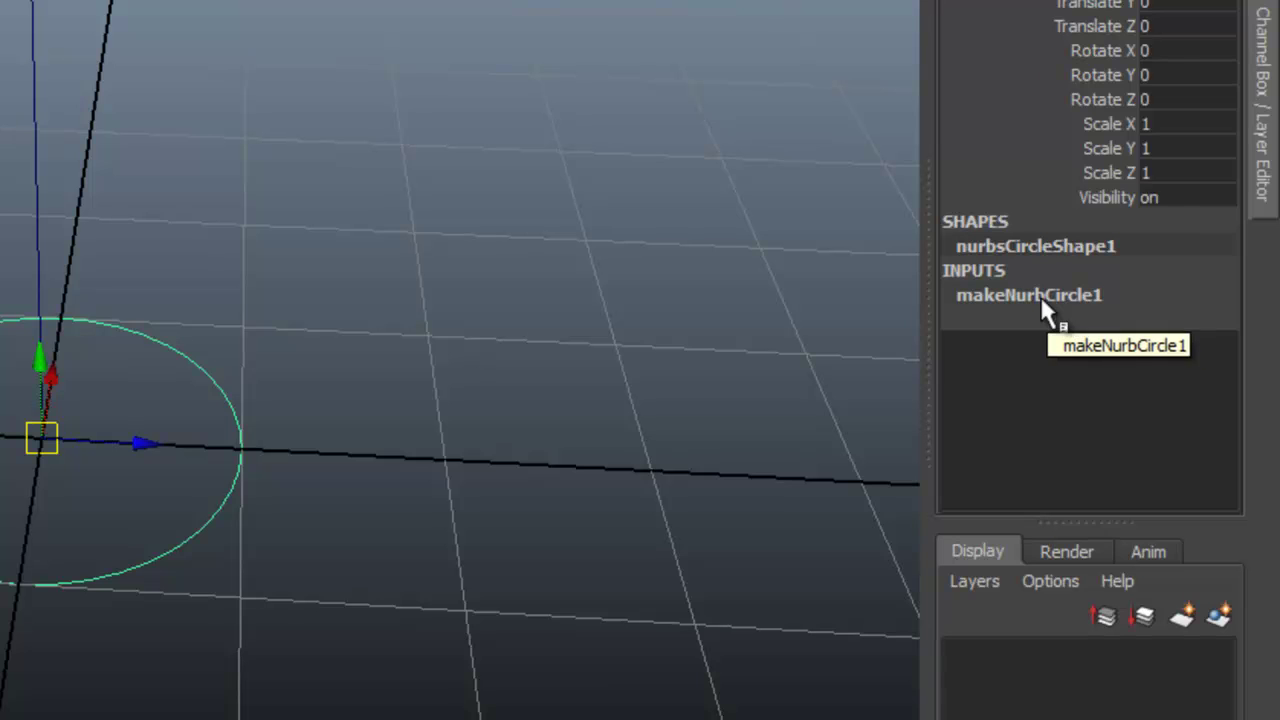
pyautogui.click(1040, 298)
pyautogui.moveTo(1220, 229); pyautogui.dragTo(1228, 428)
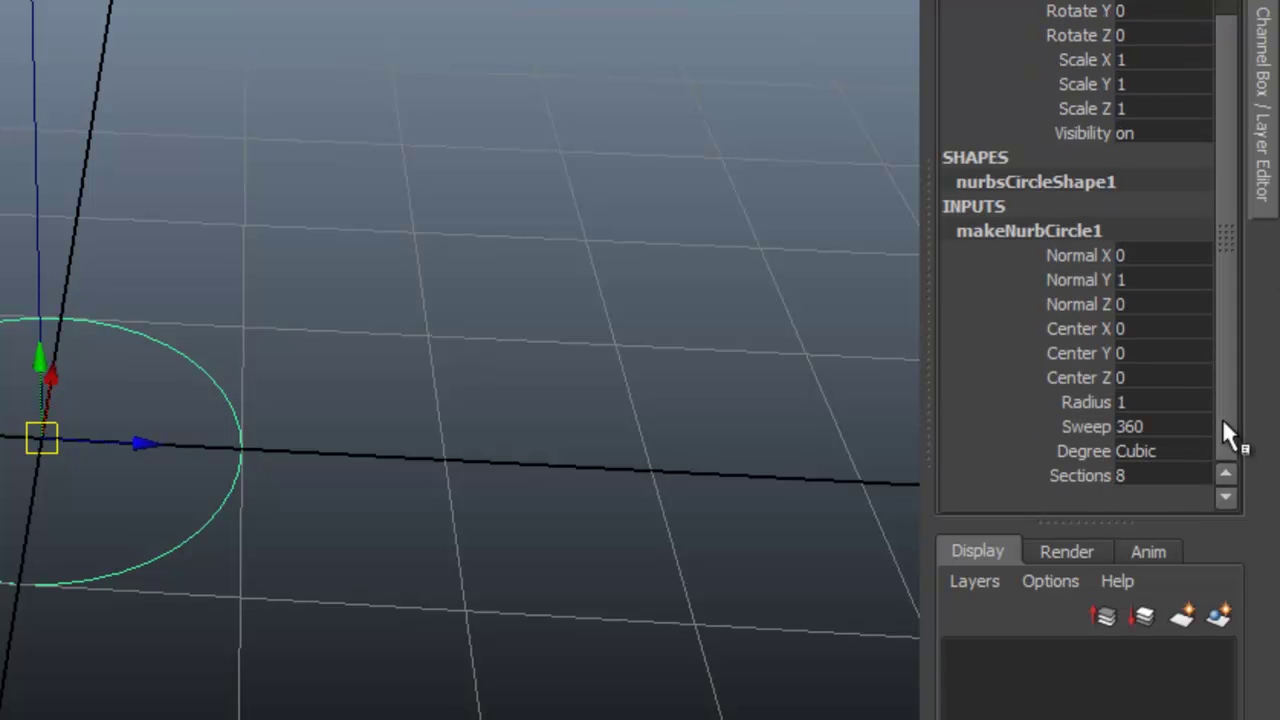
pyautogui.doubleClick(1144, 476)
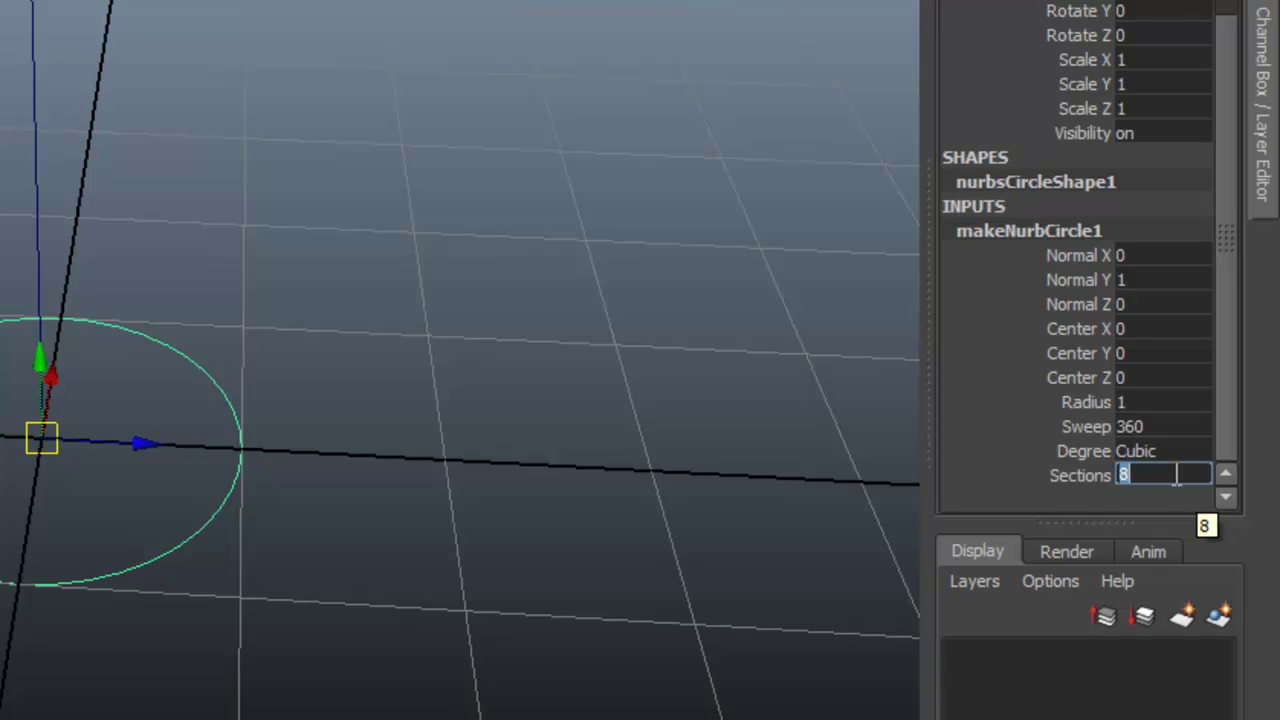
pyautogui.press('Return')
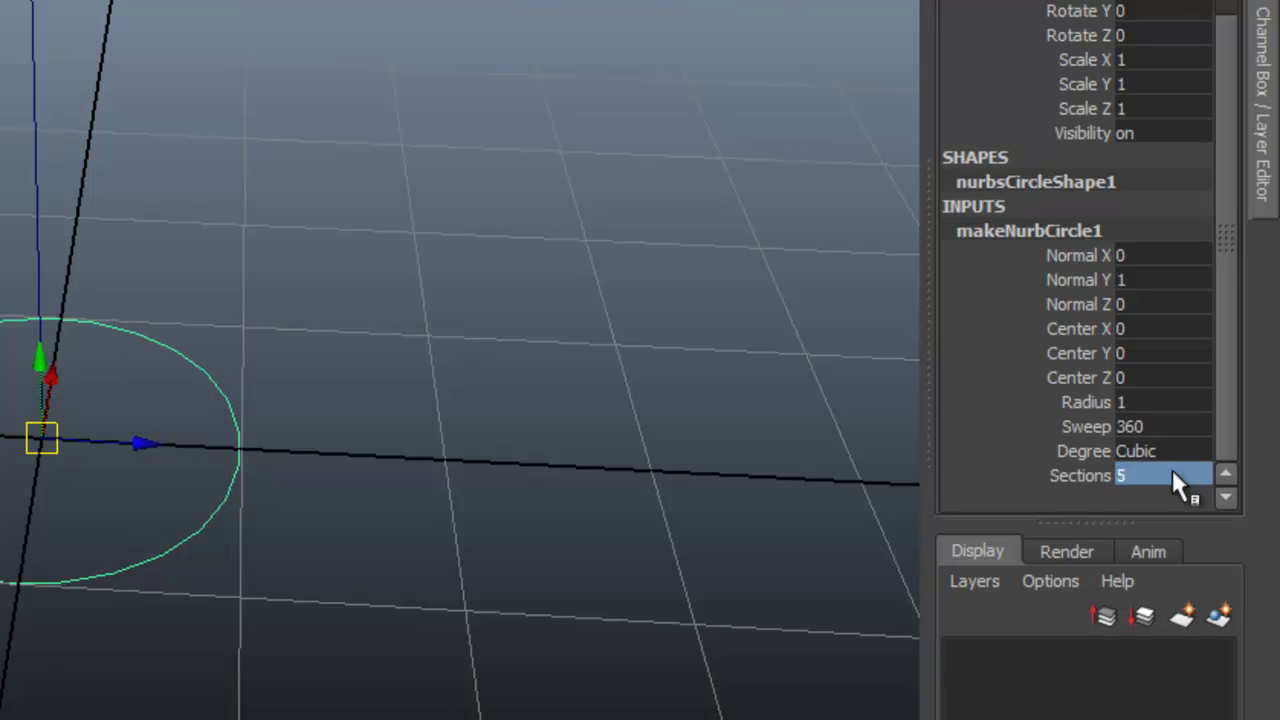
pyautogui.keyDown('alt'); pyautogui.moveTo(584, 427); pyautogui.dragTo(376, 390); pyautogui.keyUp('alt')
pyautogui.keyDown('alt'); pyautogui.moveTo(466, 463); pyautogui.dragTo(429, 420); pyautogui.keyUp('alt')
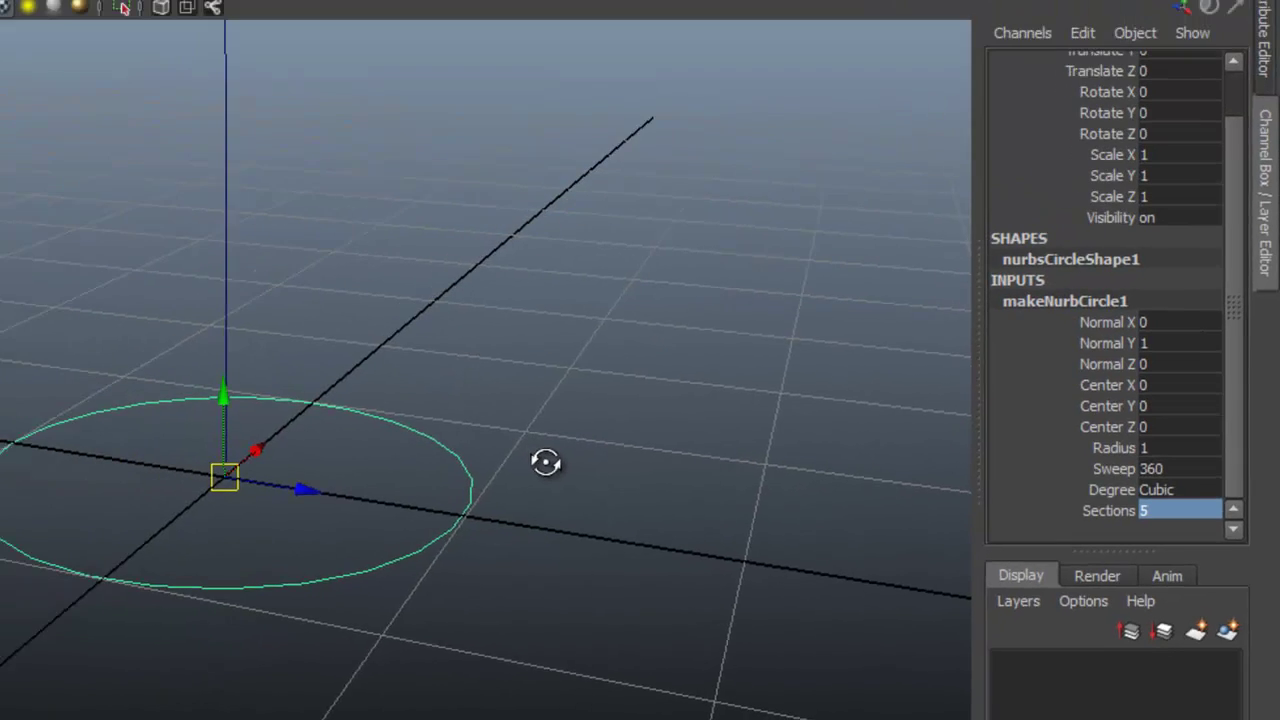
pyautogui.keyDown('alt'); pyautogui.moveTo(545, 462); pyautogui.dragTo(553, 460); pyautogui.keyUp('alt')
pyautogui.keyDown('alt'); pyautogui.moveTo(552, 362); pyautogui.dragTo(558, 436, button='middle'); pyautogui.keyUp('alt')
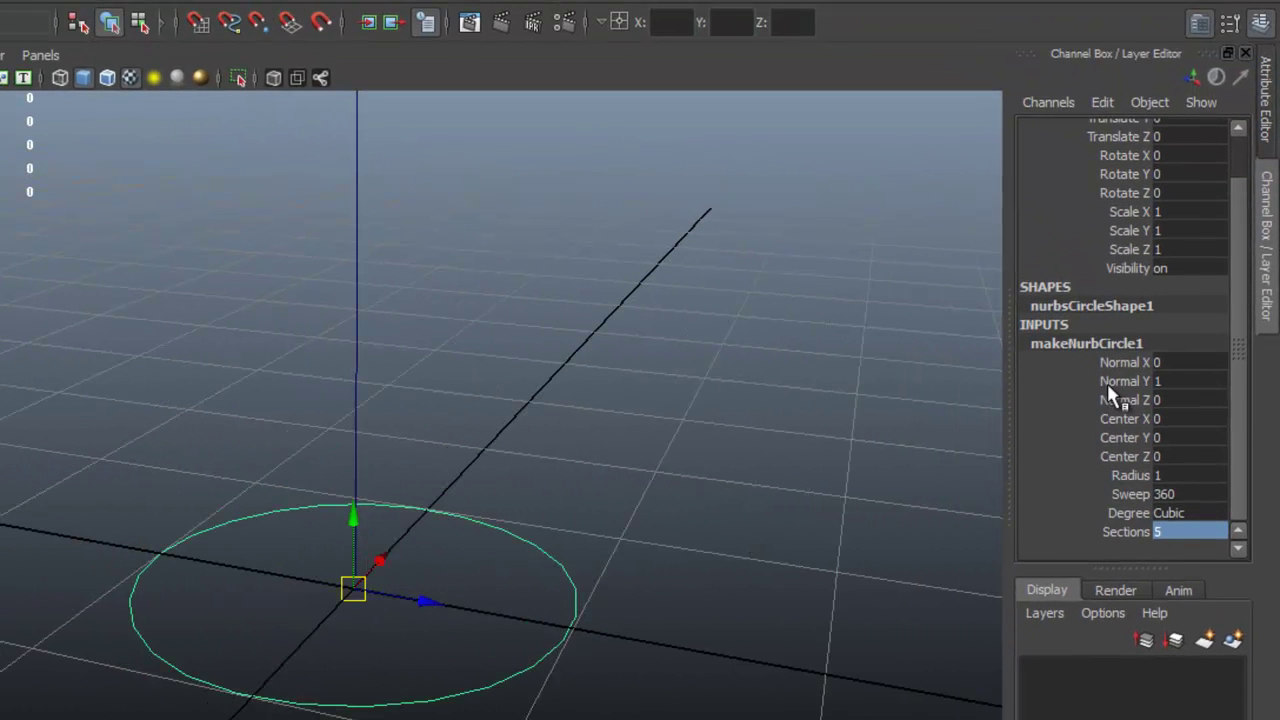
# Scale the NURBS circle at the base of the curve down uniformly to about 0.45
pyautogui.keyDown('alt'); pyautogui.moveTo(737, 271); pyautogui.dragTo(563, 531); pyautogui.keyUp('alt')
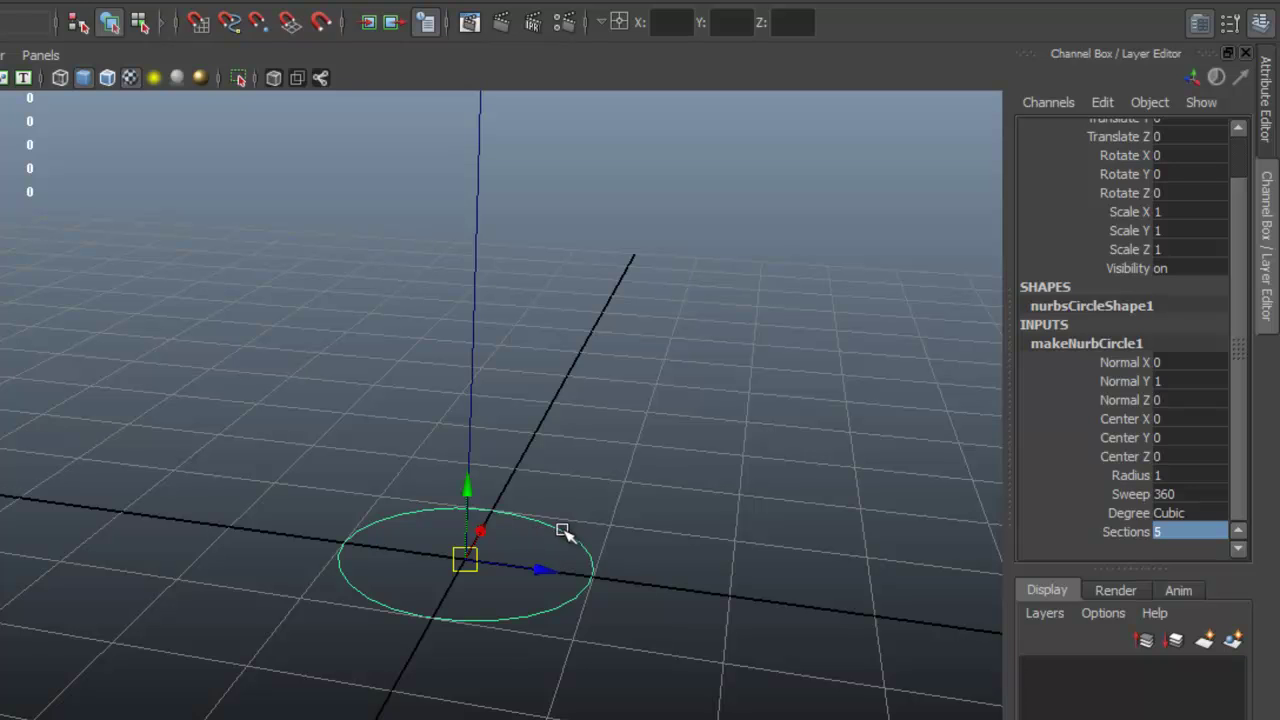
pyautogui.moveTo(463, 558); pyautogui.dragTo(329, 522)
pyautogui.keyDown('alt'); pyautogui.moveTo(513, 445); pyautogui.dragTo(513, 477); pyautogui.keyUp('alt')
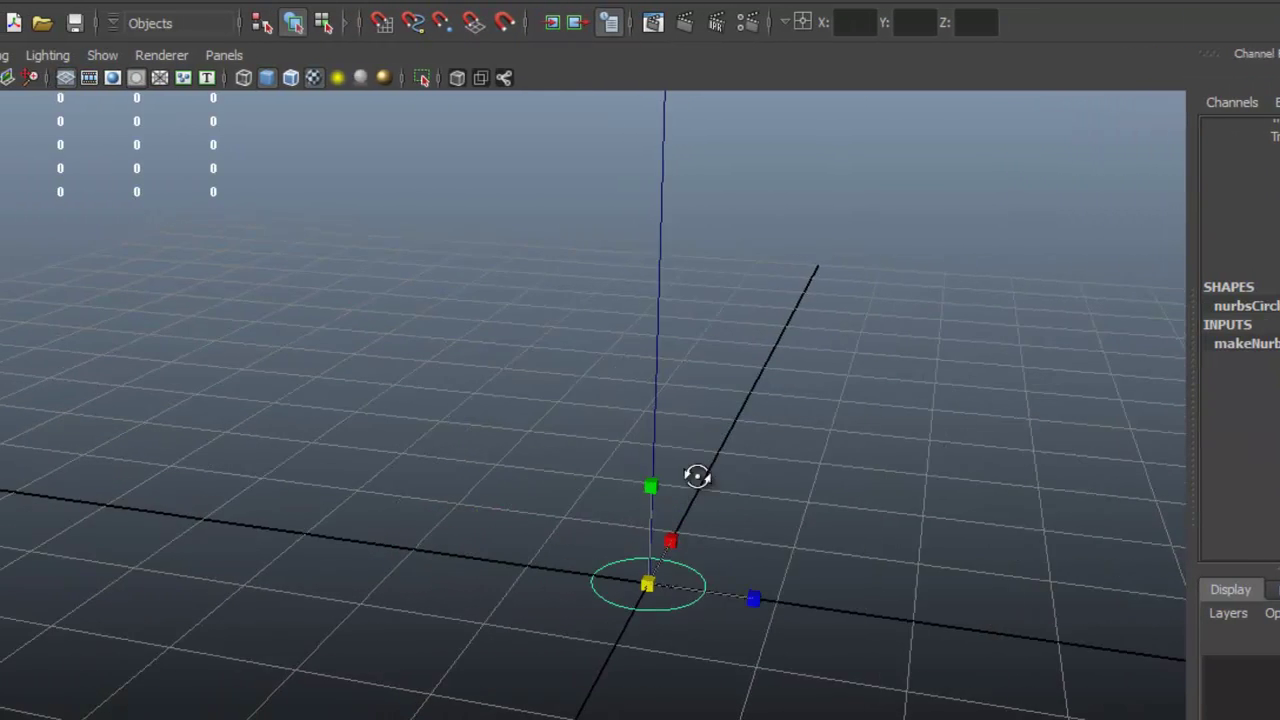
pyautogui.press('q')
# Select the NURBS circle first, and add the vertical curve to the selection
pyautogui.keyDown('alt'); pyautogui.moveTo(697, 477); pyautogui.dragTo(708, 562); pyautogui.keyUp('alt')
pyautogui.keyDown('alt'); pyautogui.moveTo(582, 210); pyautogui.dragTo(578, 319, button='middle'); pyautogui.keyUp('alt')
pyautogui.click(661, 345)
pyautogui.keyDown('alt'); pyautogui.moveTo(694, 571); pyautogui.dragTo(704, 604); pyautogui.keyUp('alt')
pyautogui.click(675, 624)
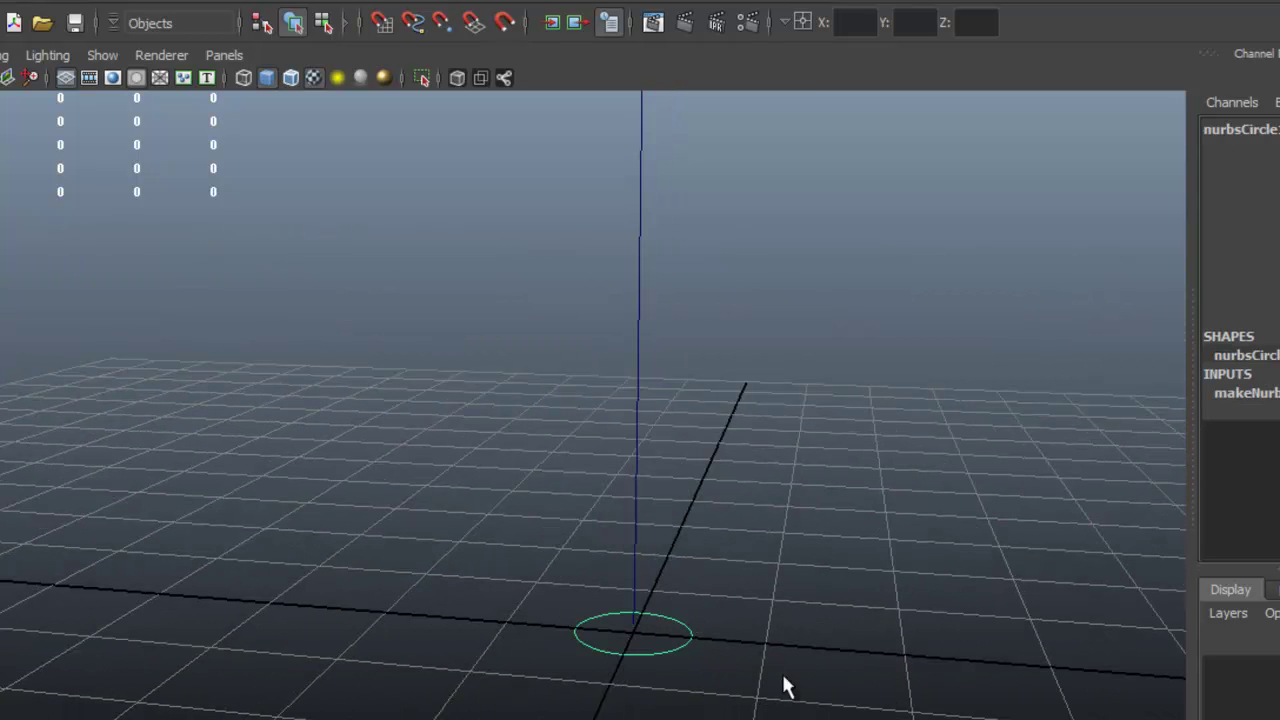
pyautogui.keyDown('alt'); pyautogui.moveTo(768, 631); pyautogui.dragTo(668, 514); pyautogui.keyUp('alt')
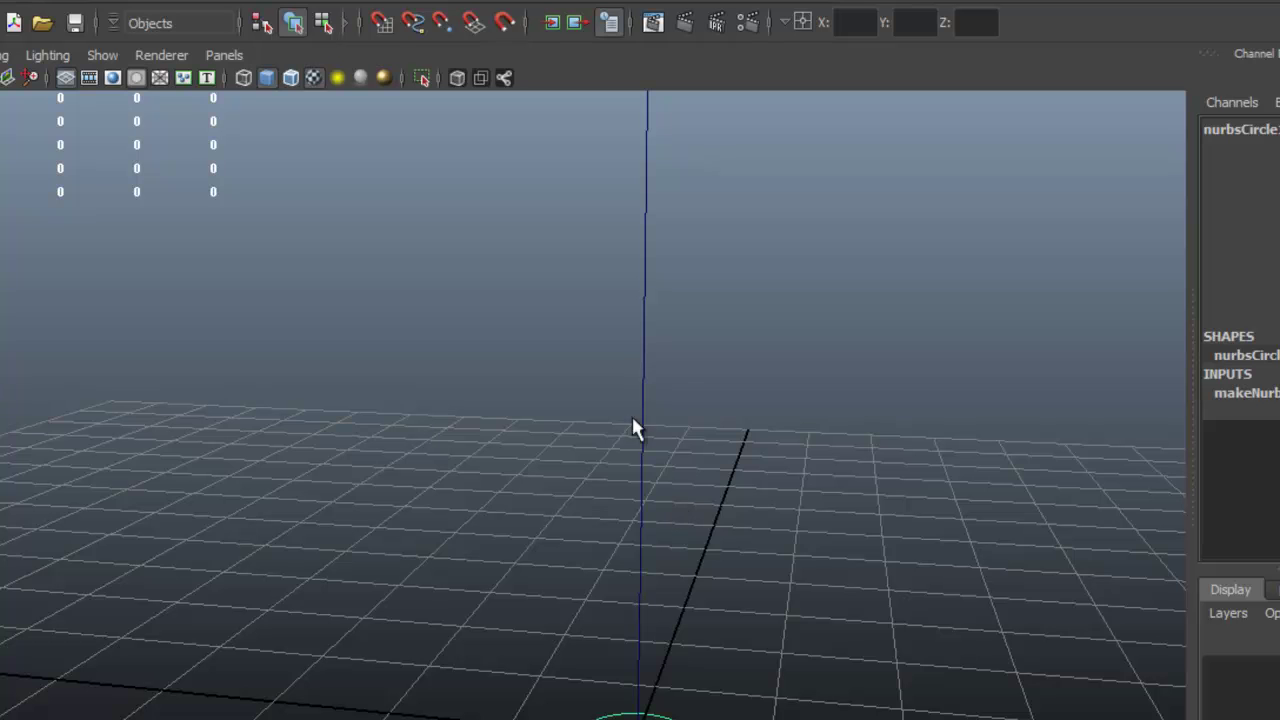
pyautogui.moveTo(599, 294); pyautogui.dragTo(723, 423)
pyautogui.keyDown('alt'); pyautogui.moveTo(866, 429); pyautogui.dragTo(543, 400); pyautogui.keyUp('alt')
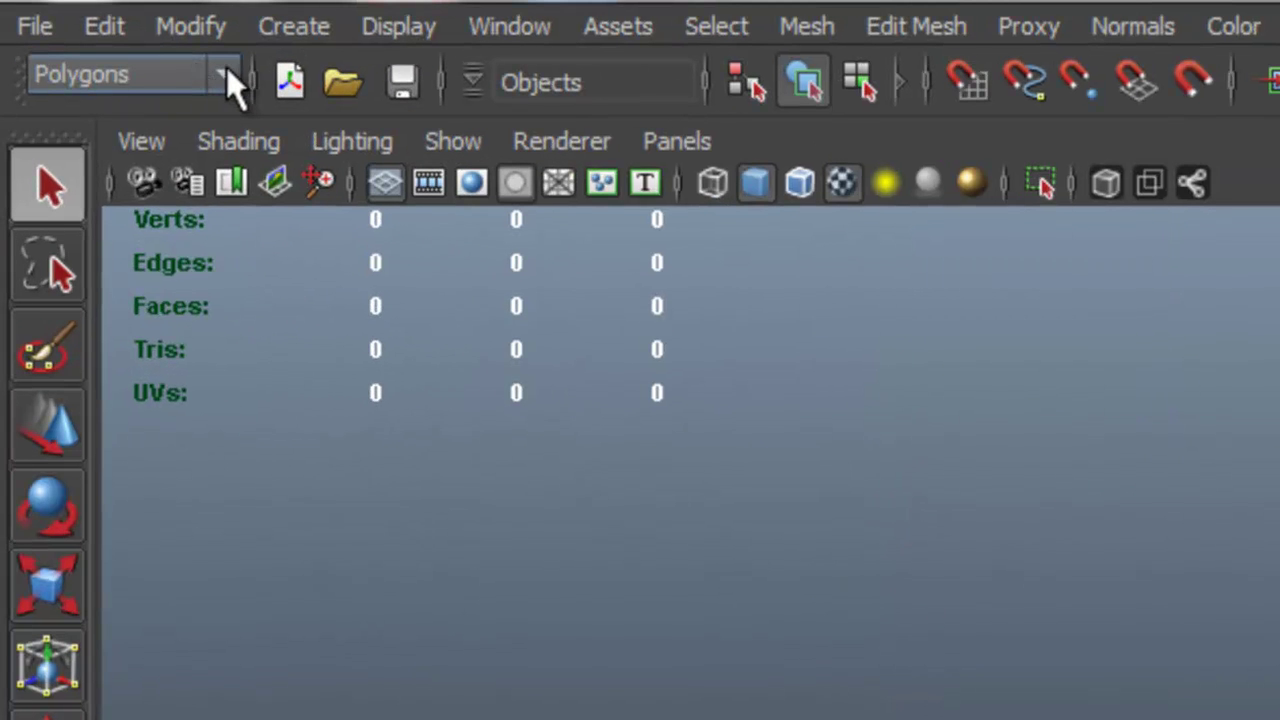
# Switch from the Polygons to the Surfaces command set and open the options for the surface Extrude
pyautogui.click(219, 75)
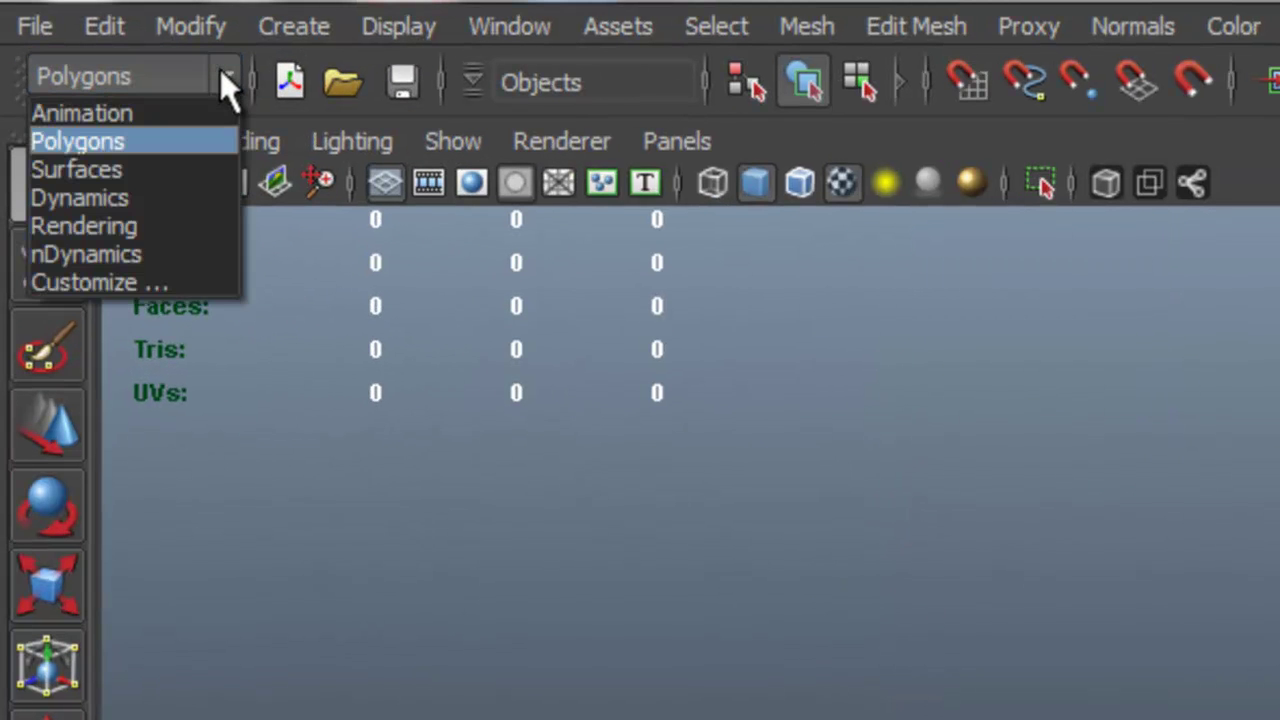
pyautogui.click(220, 70)
pyautogui.click(219, 67)
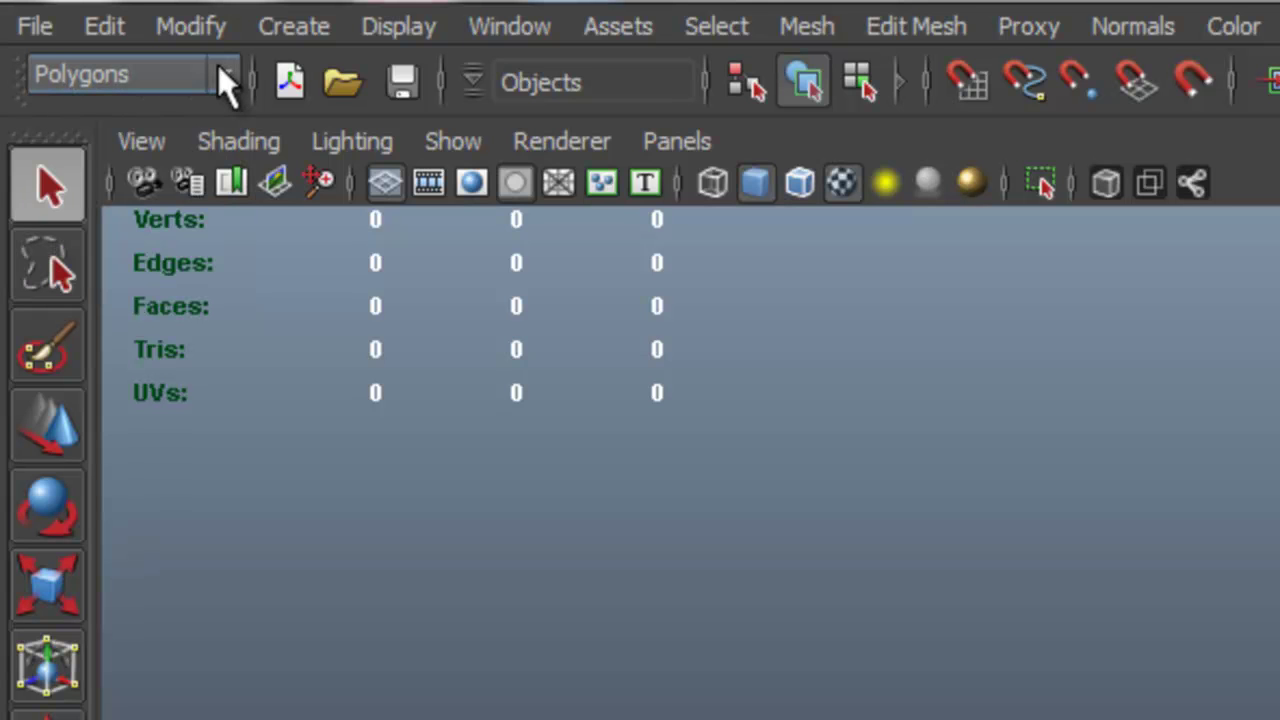
pyautogui.click(219, 68)
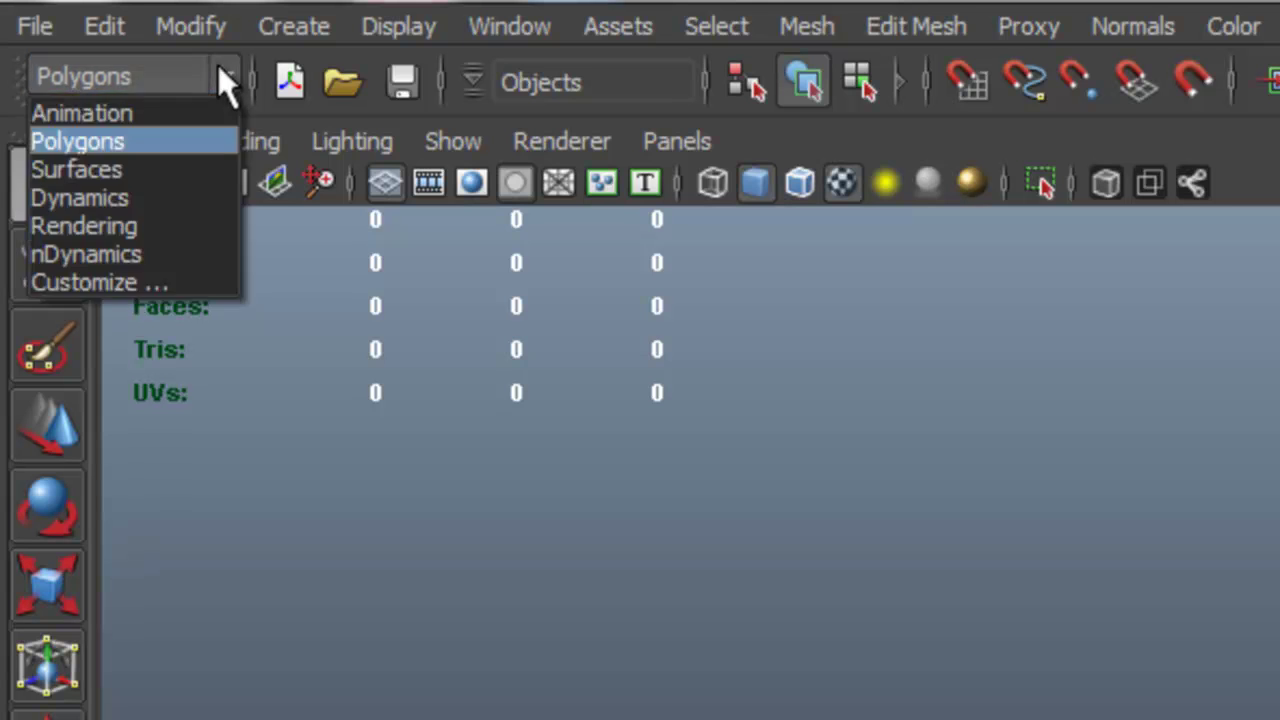
pyautogui.click(150, 169)
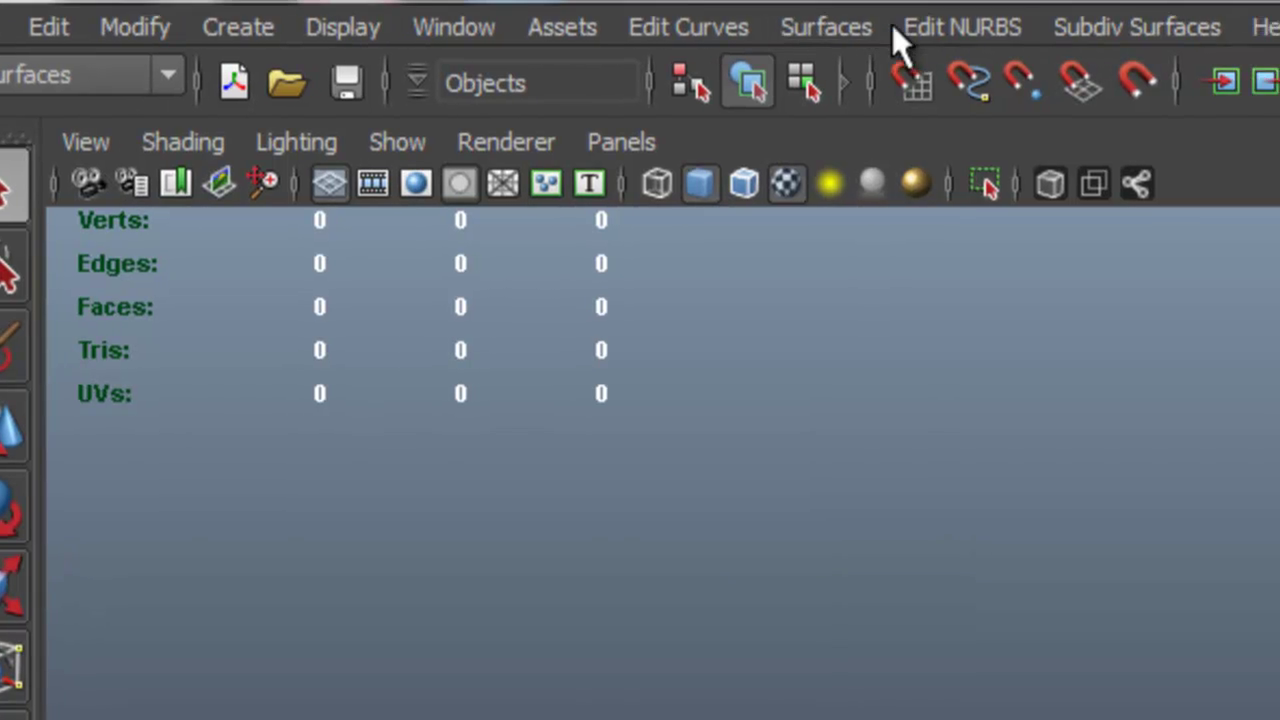
pyautogui.click(569, 40)
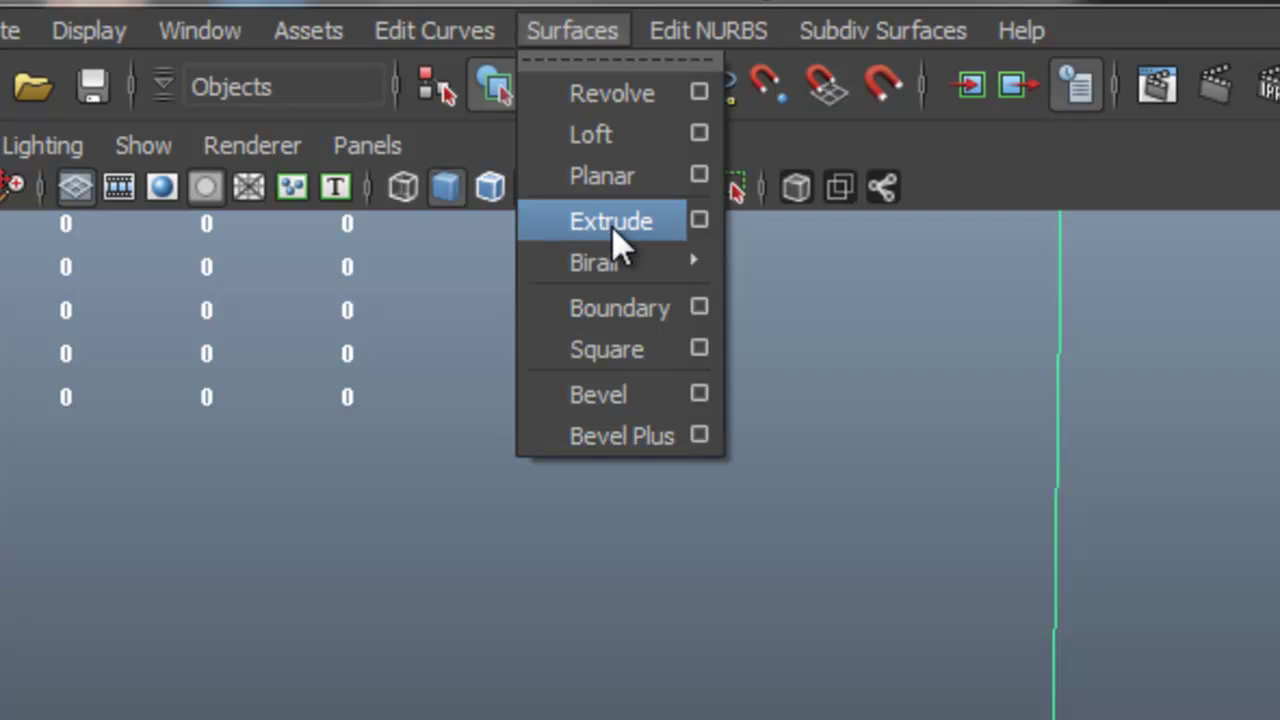
pyautogui.click(700, 219)
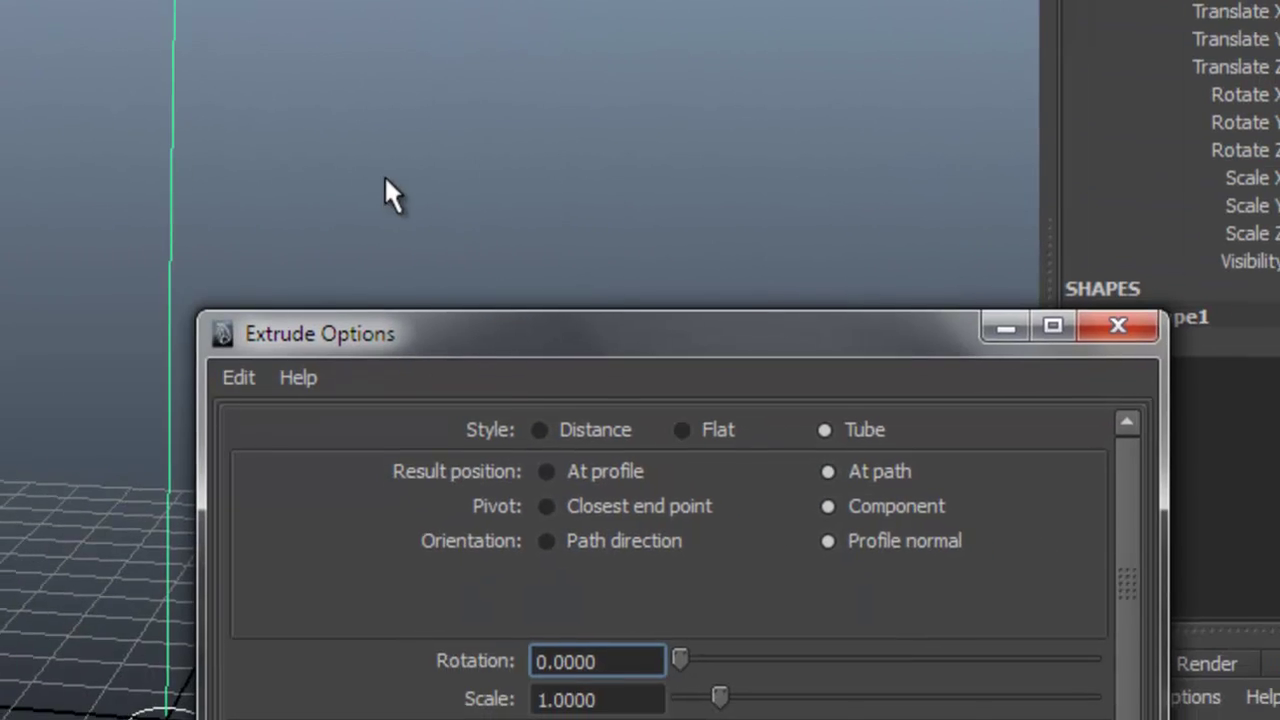
# Extrude the circle along the curve in Tube style, At path, with Component pivot, Profile normal orientation, Polygons output and Control points tessellation
pyautogui.moveTo(551, 336); pyautogui.dragTo(385, 72)
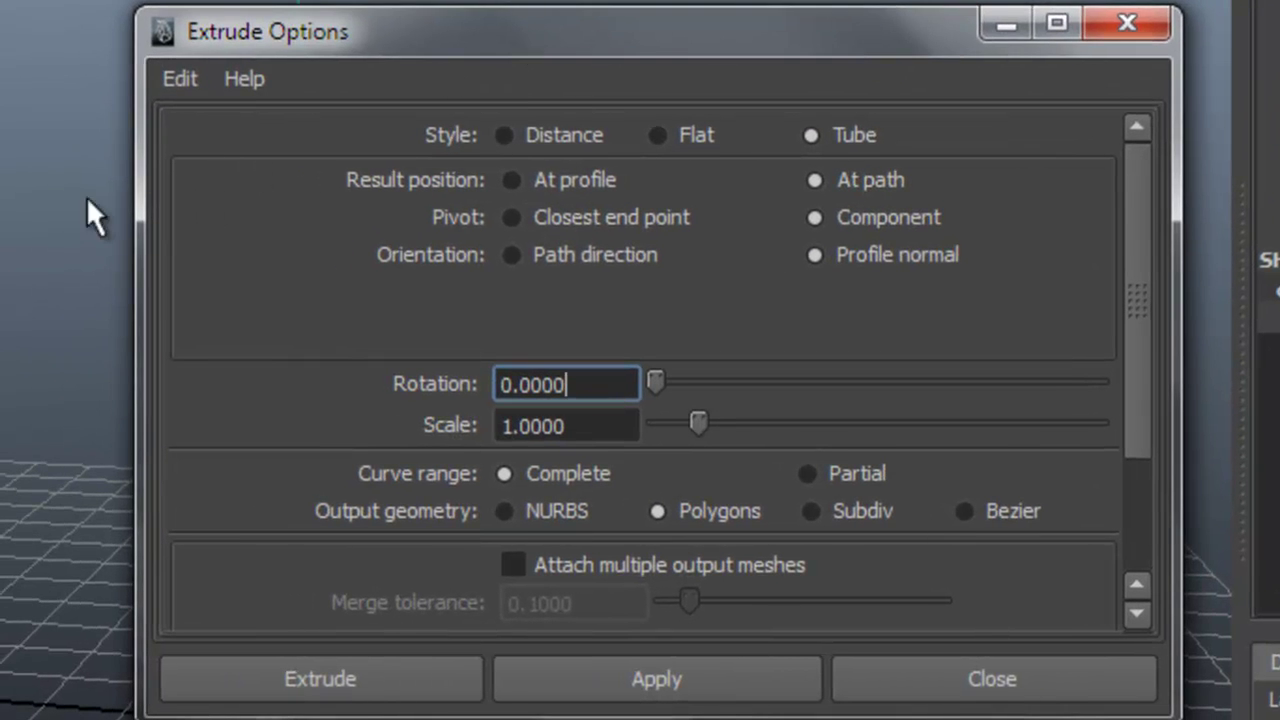
pyautogui.keyDown('alt'); pyautogui.moveTo(87, 199); pyautogui.dragTo(247, 295); pyautogui.keyUp('alt')
pyautogui.moveTo(745, 32); pyautogui.dragTo(680, 46)
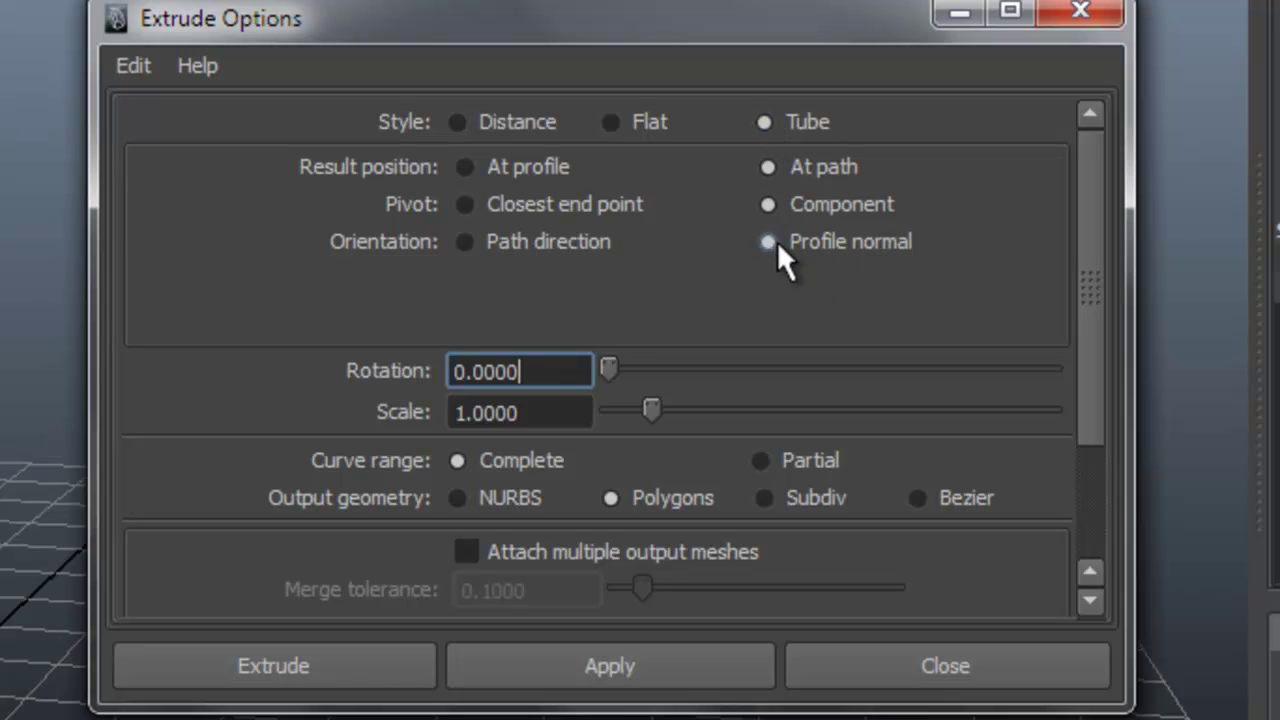
pyautogui.scroll(-3, 1068, 213)
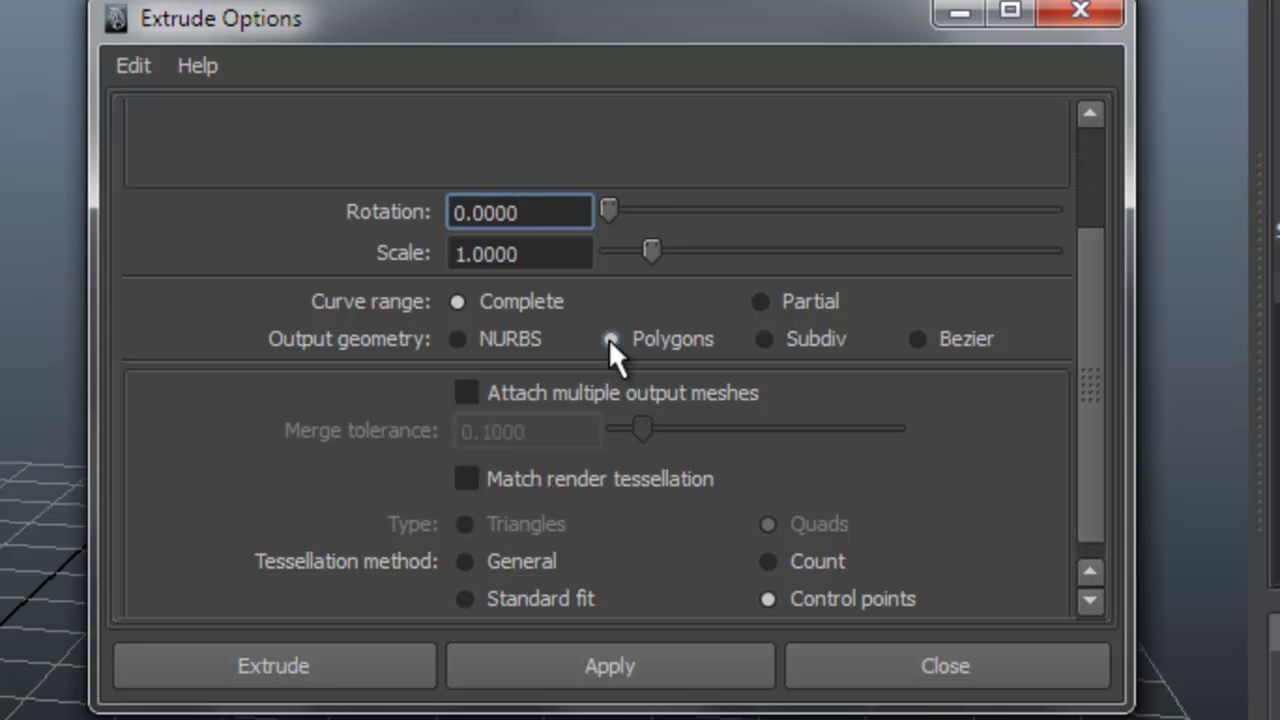
pyautogui.click(474, 337)
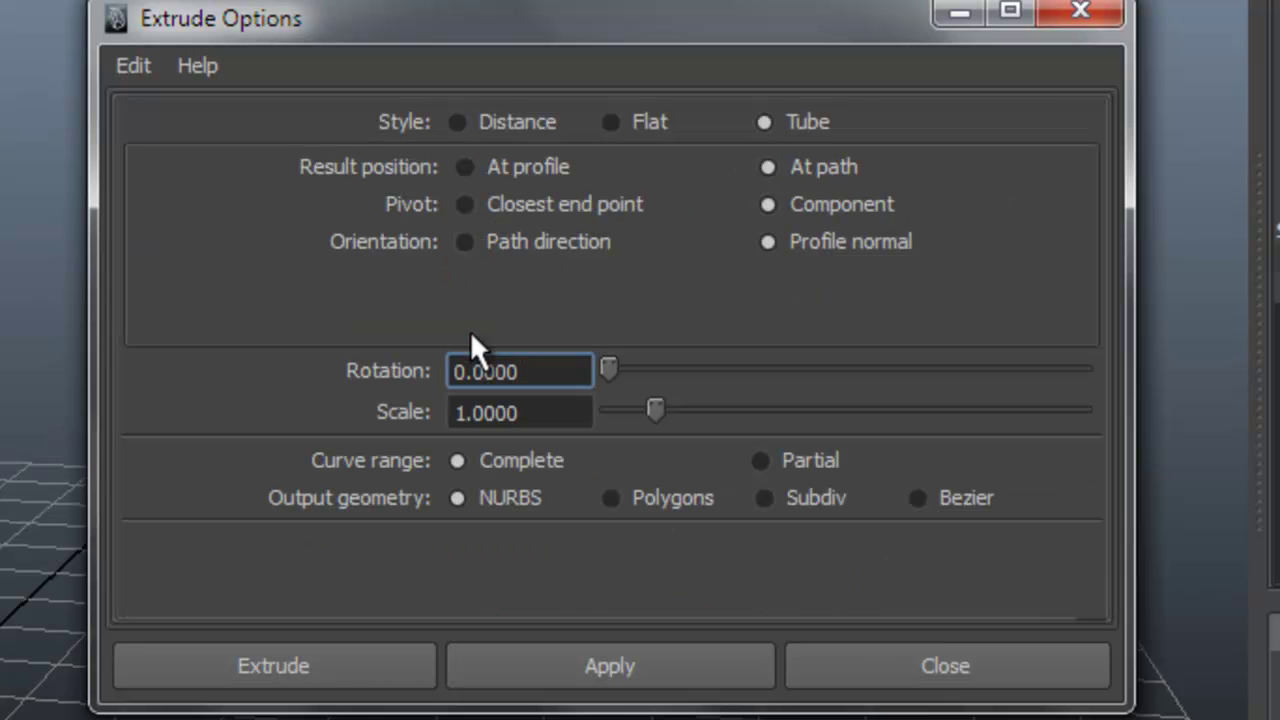
pyautogui.click(607, 496)
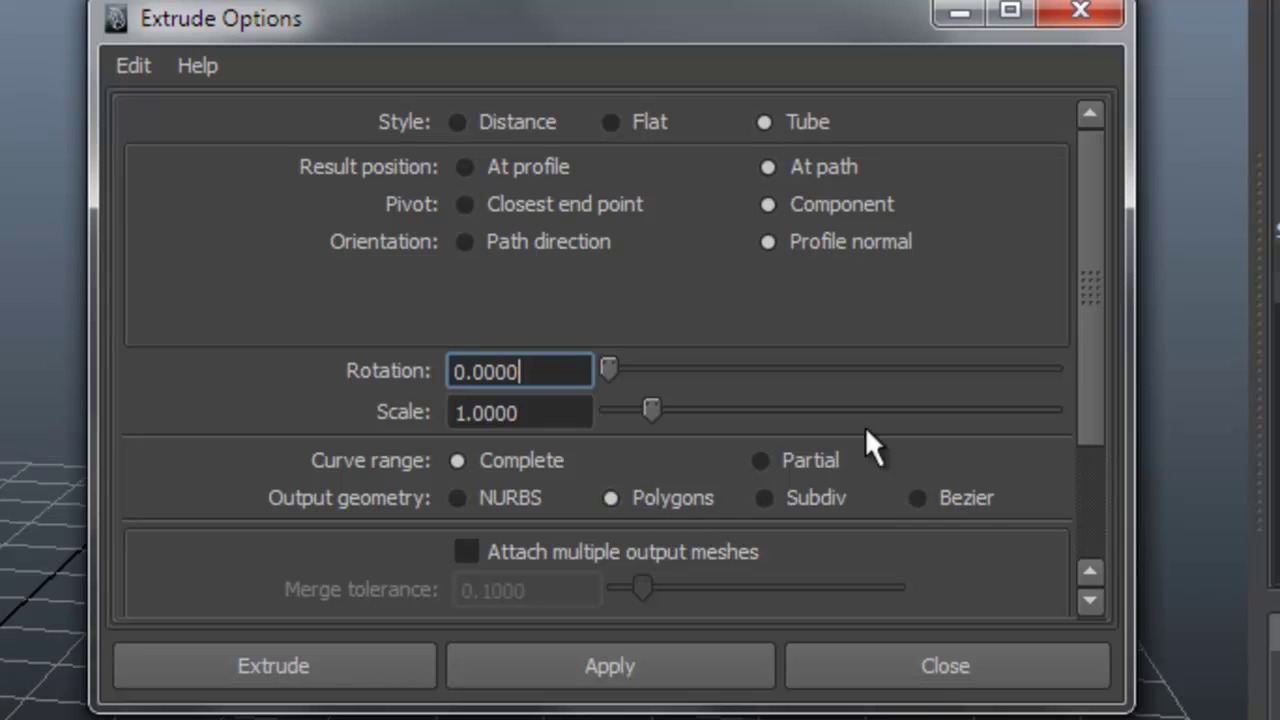
pyautogui.moveTo(1085, 287); pyautogui.dragTo(1075, 463)
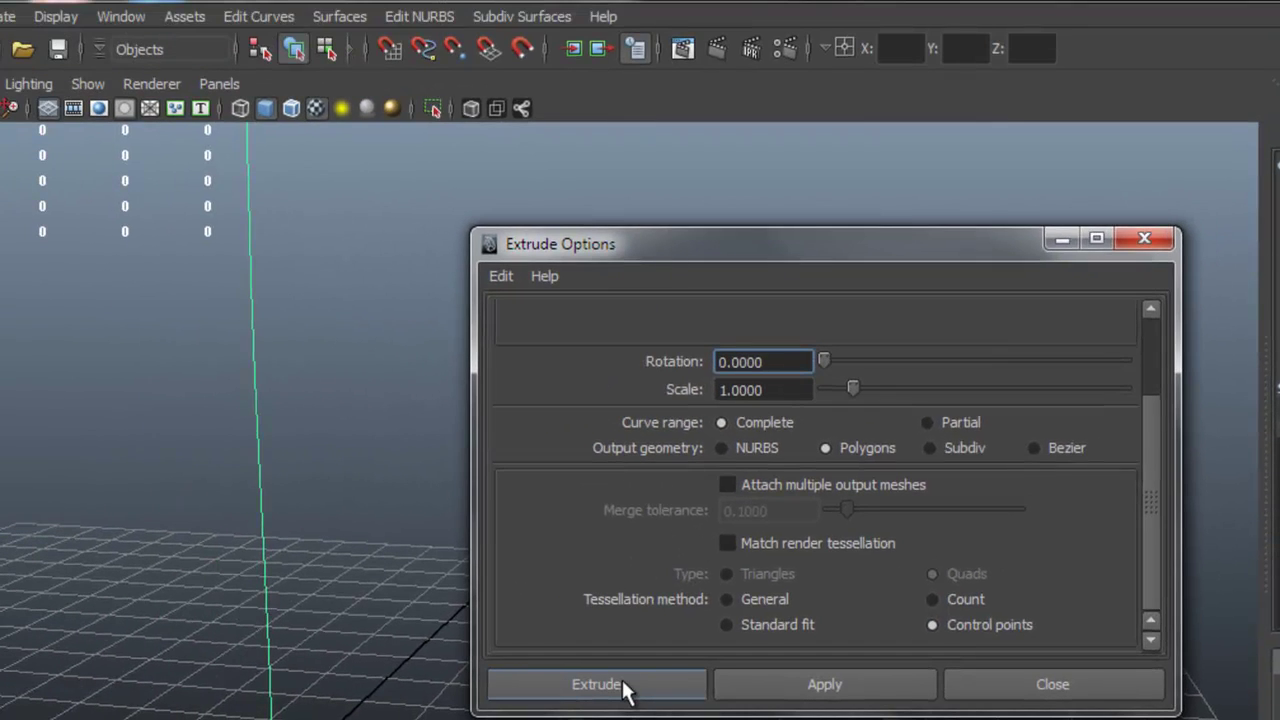
pyautogui.click(621, 678)
pyautogui.keyDown('alt'); pyautogui.moveTo(522, 392); pyautogui.dragTo(703, 522, button='middle'); pyautogui.keyUp('alt')
pyautogui.keyDown('alt'); pyautogui.moveTo(703, 522); pyautogui.dragTo(601, 472, button='right'); pyautogui.keyUp('alt')
pyautogui.keyDown('alt'); pyautogui.moveTo(601, 472); pyautogui.dragTo(590, 505); pyautogui.keyUp('alt')
pyautogui.keyDown('alt'); pyautogui.moveTo(590, 505); pyautogui.dragTo(962, 566, button='right'); pyautogui.keyUp('alt')
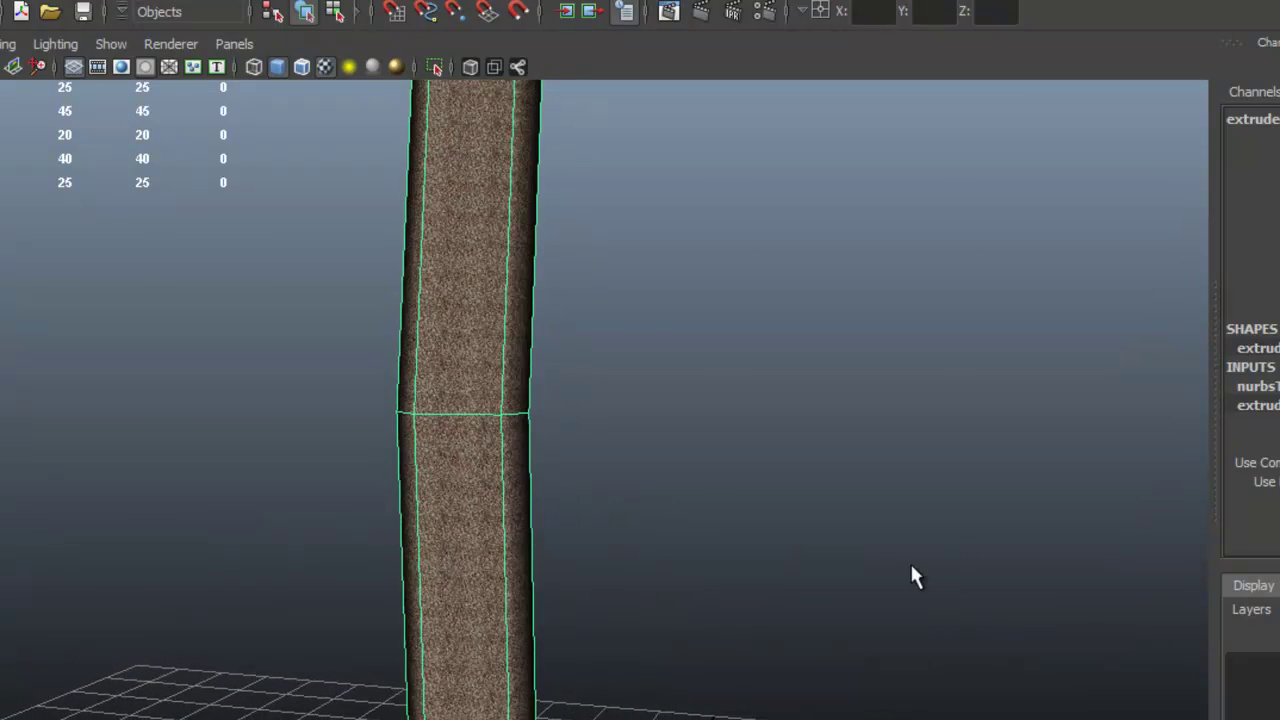
pyautogui.keyDown('alt'); pyautogui.moveTo(913, 577); pyautogui.dragTo(697, 503); pyautogui.keyUp('alt')
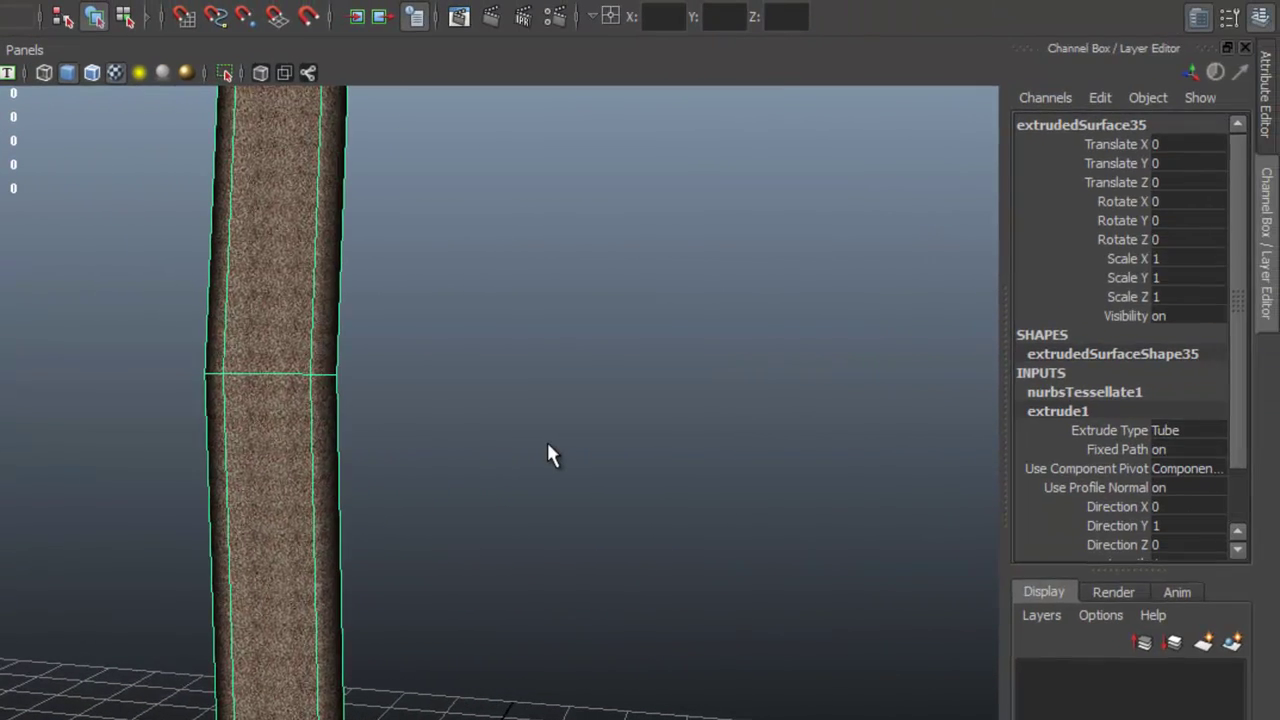
# Break the texture connection on the Color of the trunk's lambert1 material
pyautogui.hotkey('ctrl', 'a')
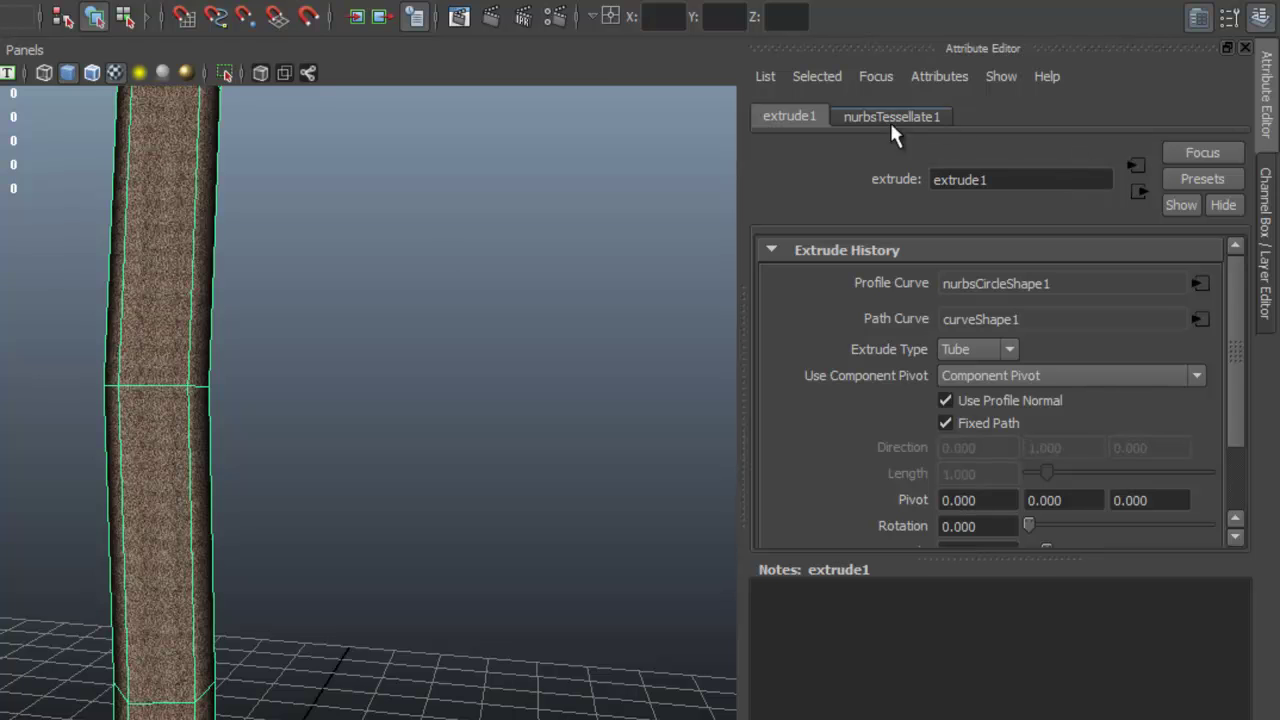
pyautogui.click(163, 221)
pyautogui.click(1239, 116)
pyautogui.click(1239, 116)
pyautogui.click(1192, 116)
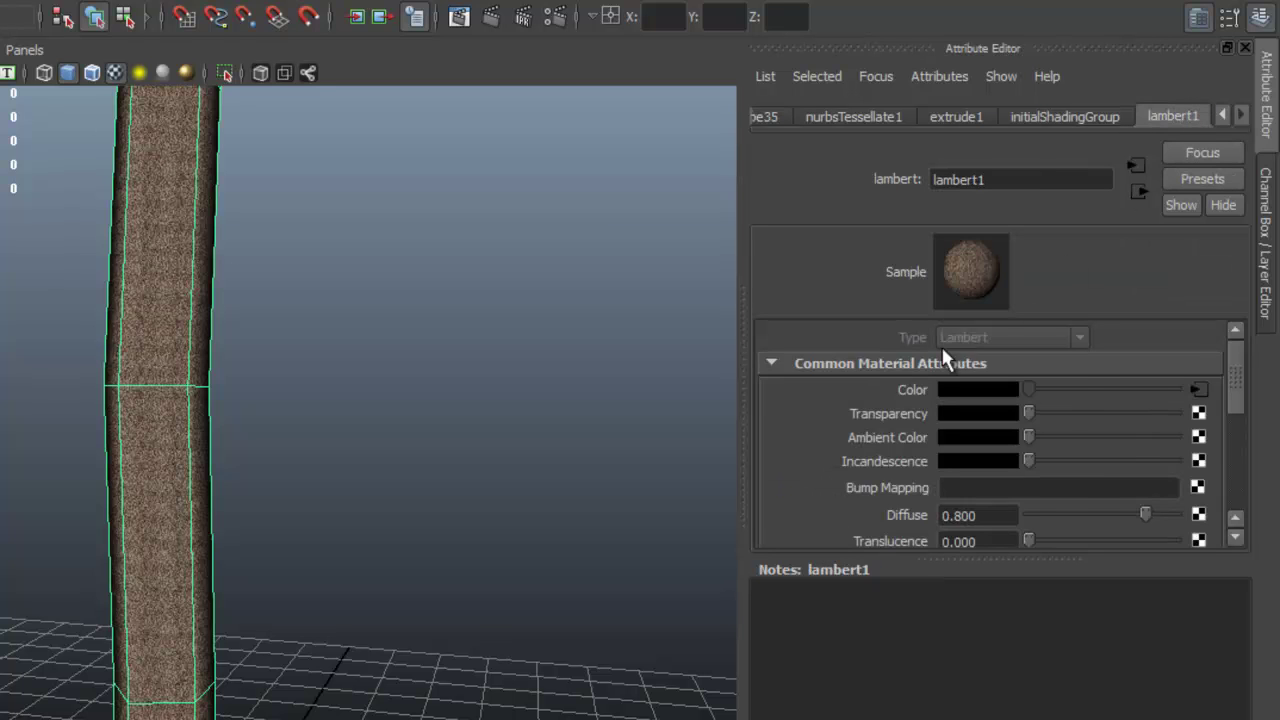
pyautogui.rightClick(935, 386)
pyautogui.click(951, 436)
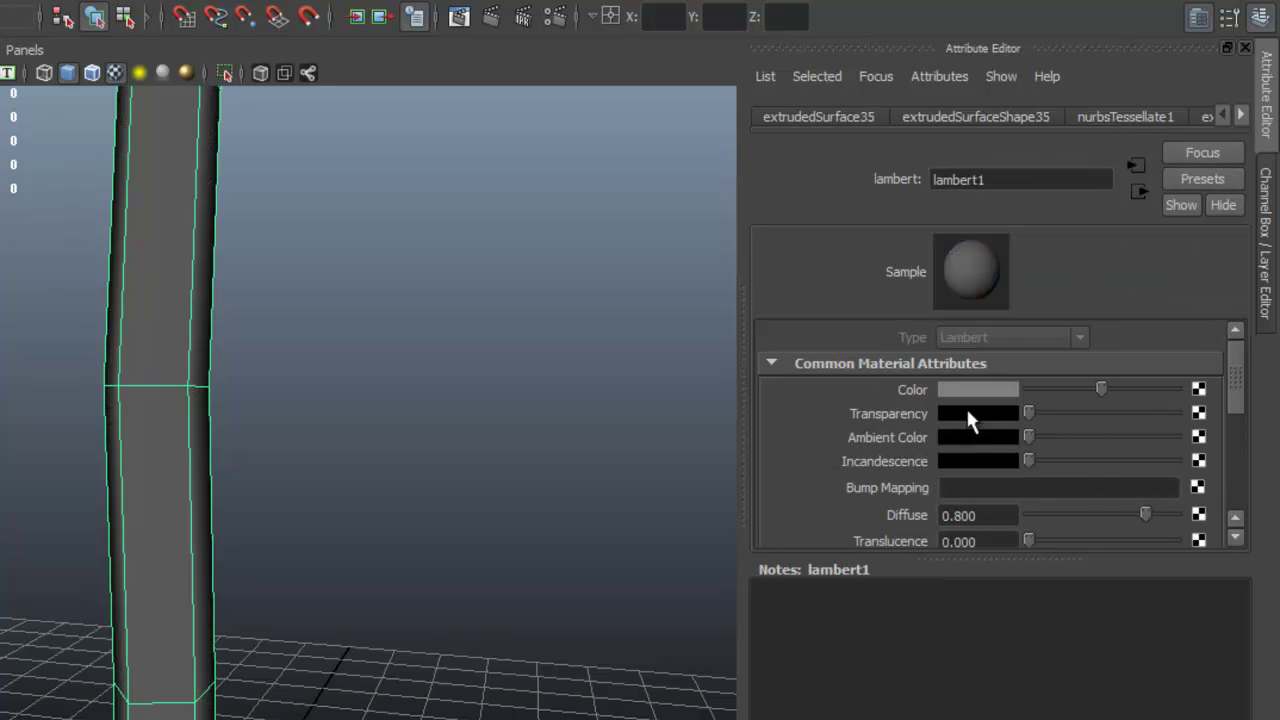
pyautogui.hotkey('ctrl', 'a')
# Select the NURBS circle at the trunk's base and scale it uniformly to about 0.233 to thin the trunk
pyautogui.keyDown('alt'); pyautogui.moveTo(626, 304); pyautogui.dragTo(286, 366, button='right'); pyautogui.keyUp('alt')
pyautogui.keyDown('alt'); pyautogui.moveTo(514, 206); pyautogui.dragTo(574, 380); pyautogui.keyUp('alt')
pyautogui.keyDown('alt'); pyautogui.moveTo(574, 380); pyautogui.dragTo(748, 410, button='right'); pyautogui.keyUp('alt')
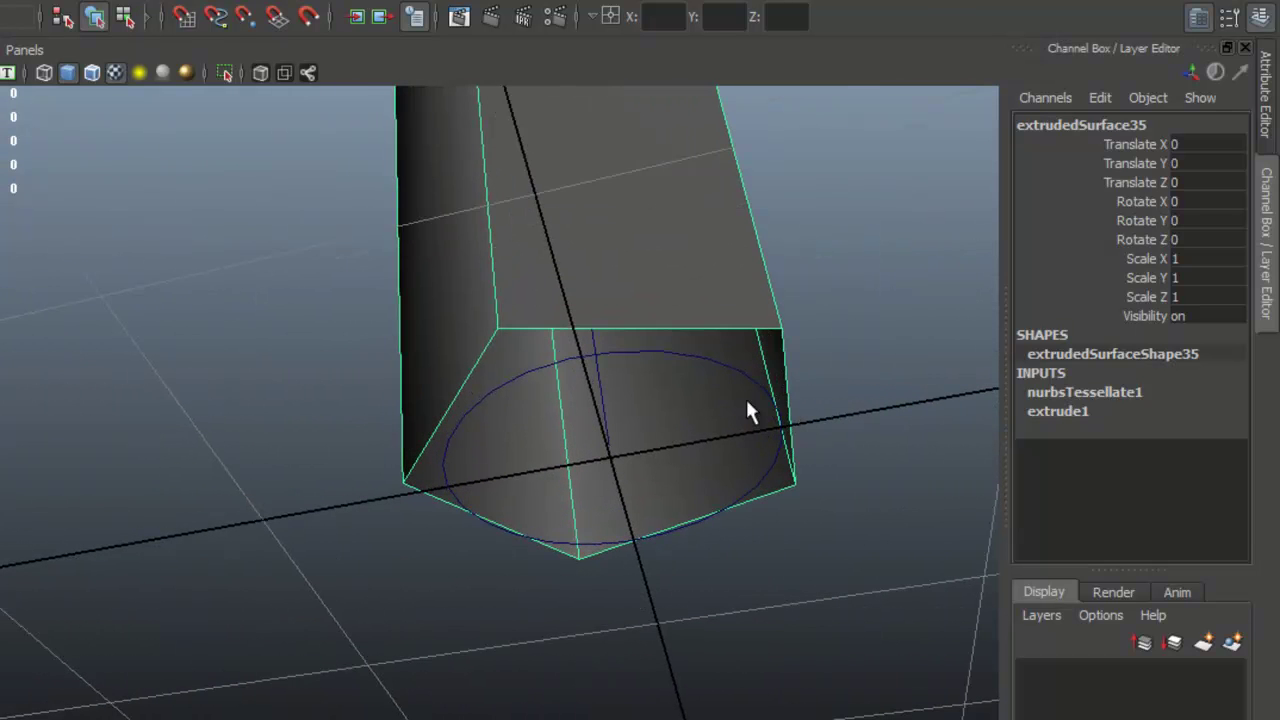
pyautogui.click(655, 352)
pyautogui.keyDown('alt'); pyautogui.moveTo(748, 337); pyautogui.dragTo(669, 364); pyautogui.keyUp('alt')
pyautogui.press('w')
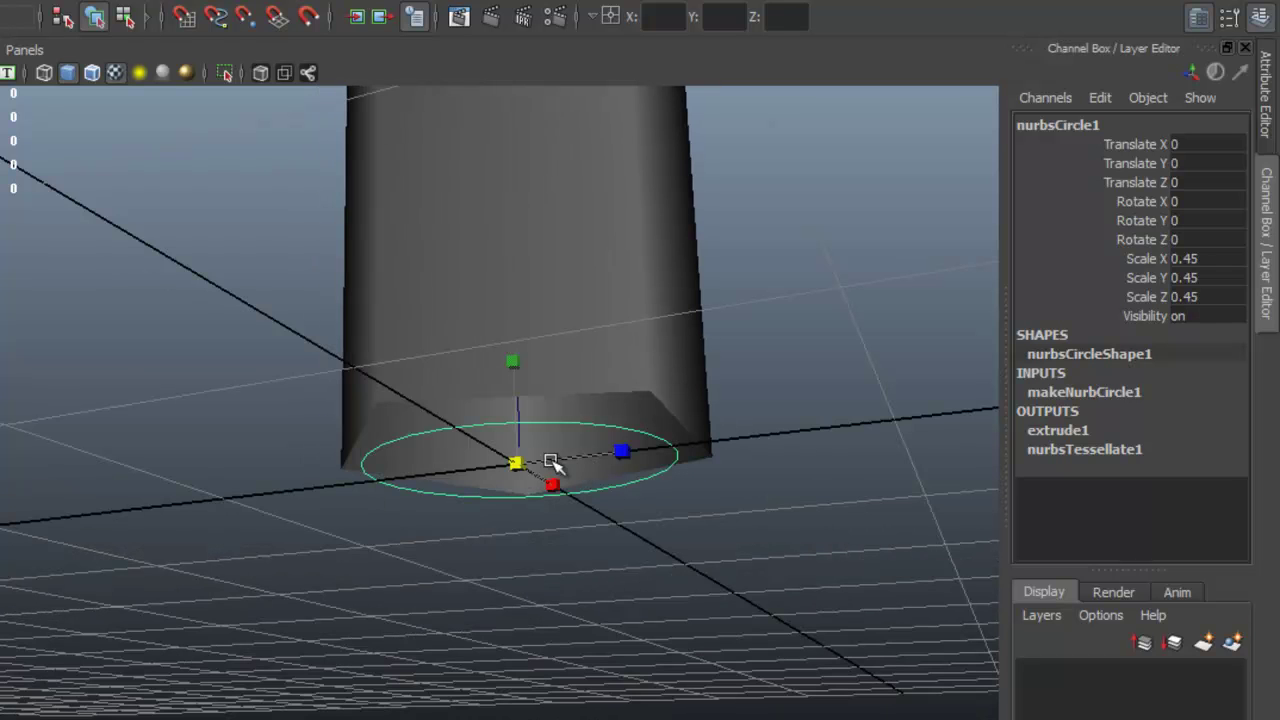
pyautogui.moveTo(515, 463); pyautogui.dragTo(400, 458)
pyautogui.keyDown('alt'); pyautogui.moveTo(645, 425); pyautogui.dragTo(525, 481); pyautogui.keyUp('alt')
pyautogui.keyDown('alt'); pyautogui.moveTo(474, 440); pyautogui.dragTo(481, 508); pyautogui.keyUp('alt')
# Expand the trunk's extrude1 inputs and adjust the extrusion's Scale interactively to taper the trunk toward its upper end
pyautogui.click(432, 357)
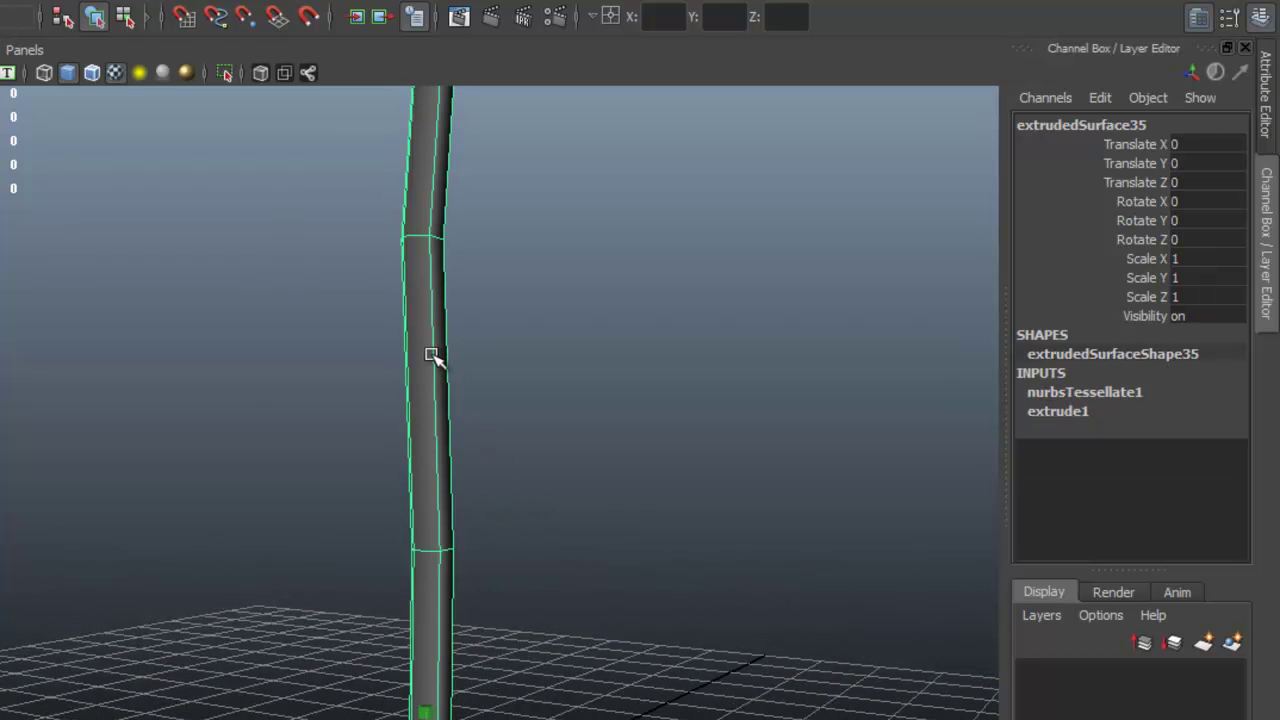
pyautogui.keyDown('alt'); pyautogui.moveTo(465, 284); pyautogui.dragTo(423, 277); pyautogui.keyUp('alt')
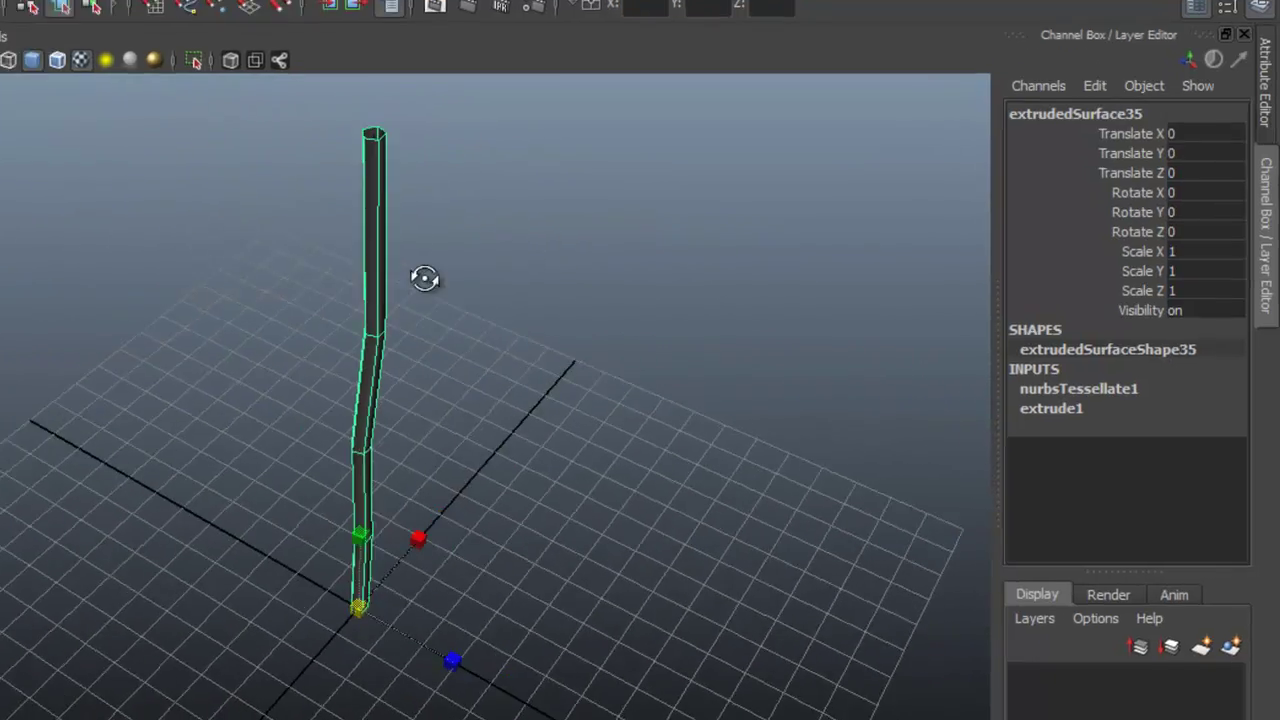
pyautogui.click(1045, 411)
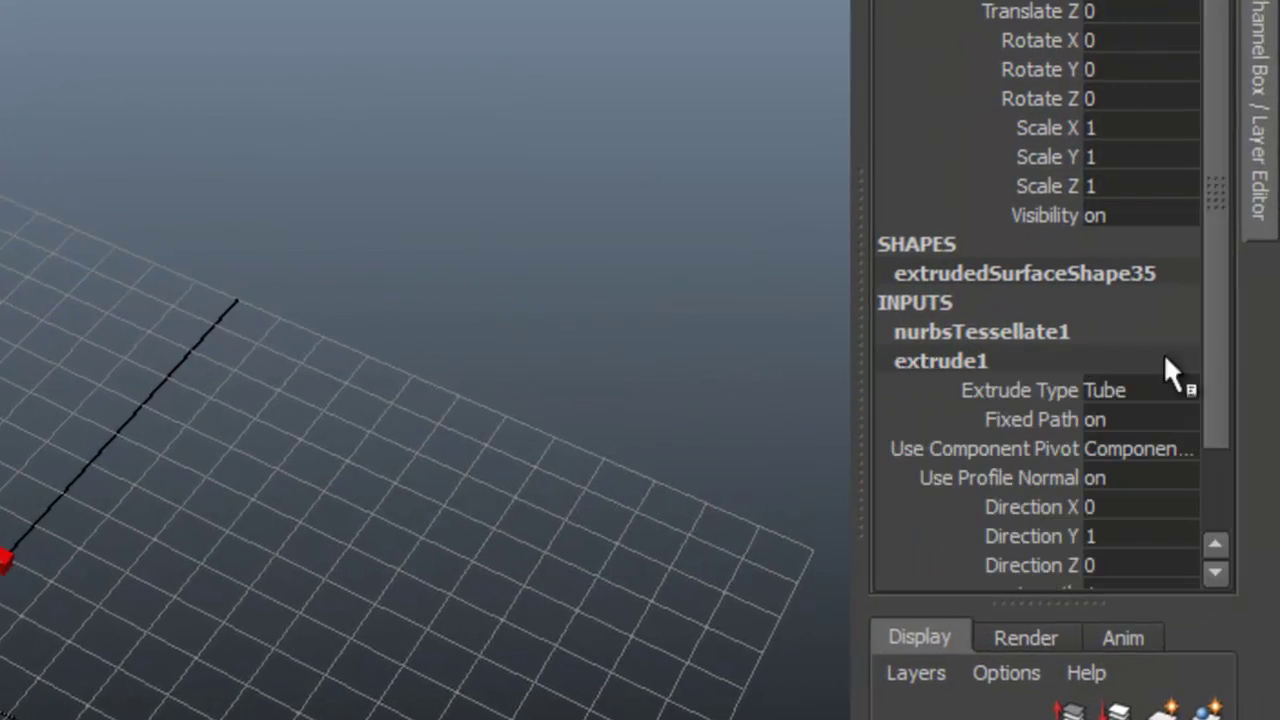
pyautogui.moveTo(1205, 283); pyautogui.dragTo(1220, 451)
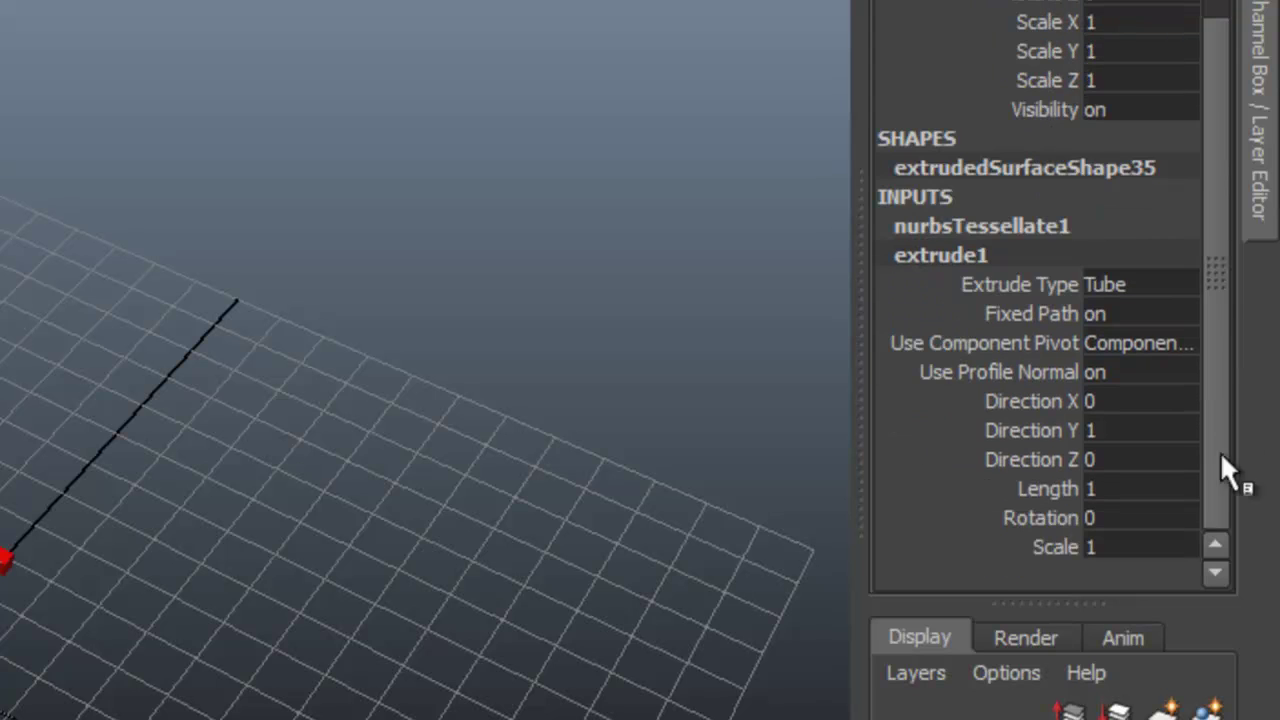
pyautogui.click(1052, 546)
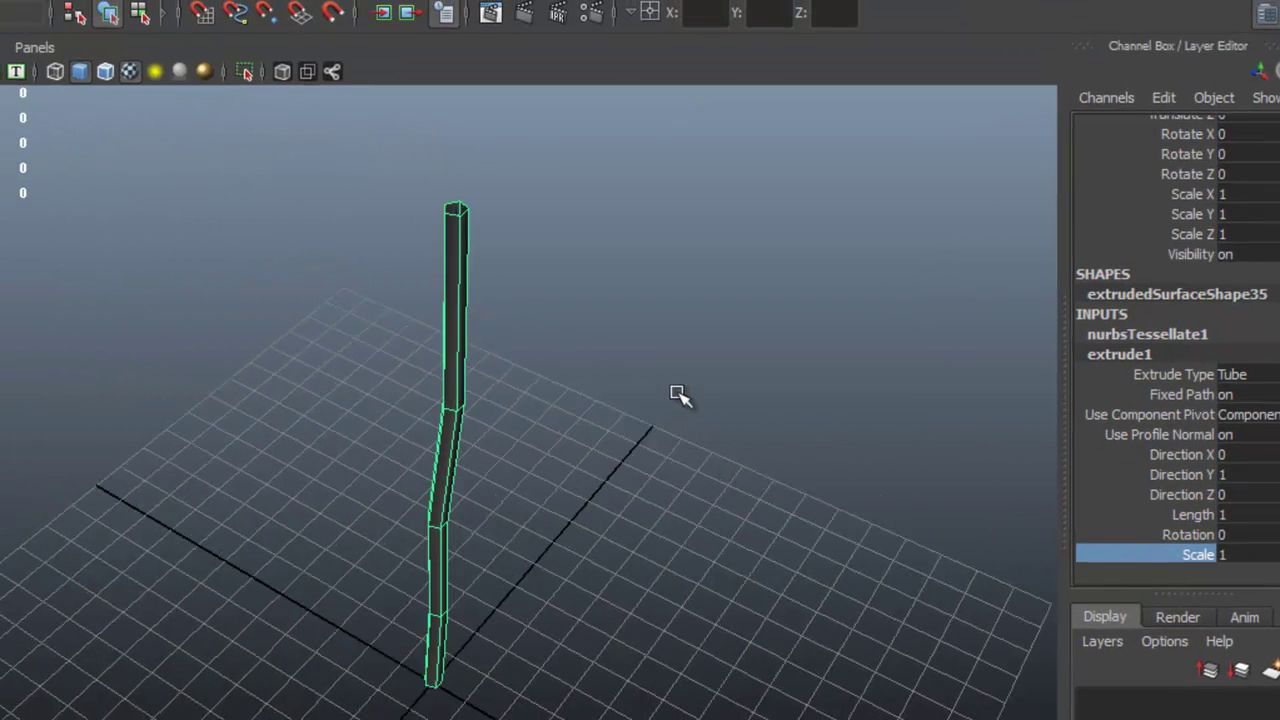
pyautogui.moveTo(681, 388)
pyautogui.mouseDown(button='middle')
pyautogui.moveTo(662, 388)
pyautogui.moveTo(674, 388)
pyautogui.mouseUp(button='middle')
pyautogui.keyDown('alt'); pyautogui.moveTo(482, 350); pyautogui.dragTo(491, 304); pyautogui.keyUp('alt')
pyautogui.keyDown('alt'); pyautogui.moveTo(491, 304); pyautogui.dragTo(522, 382, button='middle'); pyautogui.keyUp('alt')
pyautogui.keyDown('alt'); pyautogui.moveTo(522, 382); pyautogui.dragTo(971, 436, button='right'); pyautogui.keyUp('alt')
pyautogui.keyDown('alt'); pyautogui.moveTo(971, 436); pyautogui.dragTo(623, 450, button='middle'); pyautogui.keyUp('alt')
pyautogui.moveTo(669, 365); pyautogui.dragTo(712, 385, button='middle')
pyautogui.keyDown('alt'); pyautogui.moveTo(754, 408); pyautogui.dragTo(486, 419, button='right'); pyautogui.keyUp('alt')
pyautogui.keyDown('alt'); pyautogui.moveTo(486, 419); pyautogui.dragTo(476, 382, button='middle'); pyautogui.keyUp('alt')
pyautogui.keyDown('alt'); pyautogui.moveTo(476, 382); pyautogui.dragTo(509, 371); pyautogui.keyUp('alt')
pyautogui.moveTo(510, 372); pyautogui.dragTo(471, 367, button='middle')
pyautogui.keyDown('alt'); pyautogui.moveTo(457, 413); pyautogui.dragTo(677, 400); pyautogui.keyUp('alt')
pyautogui.moveTo(677, 400); pyautogui.dragTo(677, 400, button='middle')
# Reselect the NURBS circle at the trunk's base and slightly adjust its uniform scale to fine-tune the trunk's thickness
pyautogui.keyDown('alt'); pyautogui.moveTo(677, 400); pyautogui.dragTo(988, 425); pyautogui.keyUp('alt')
pyautogui.press('r')
pyautogui.keyDown('alt'); pyautogui.moveTo(922, 371); pyautogui.dragTo(696, 452, button='middle'); pyautogui.keyUp('alt')
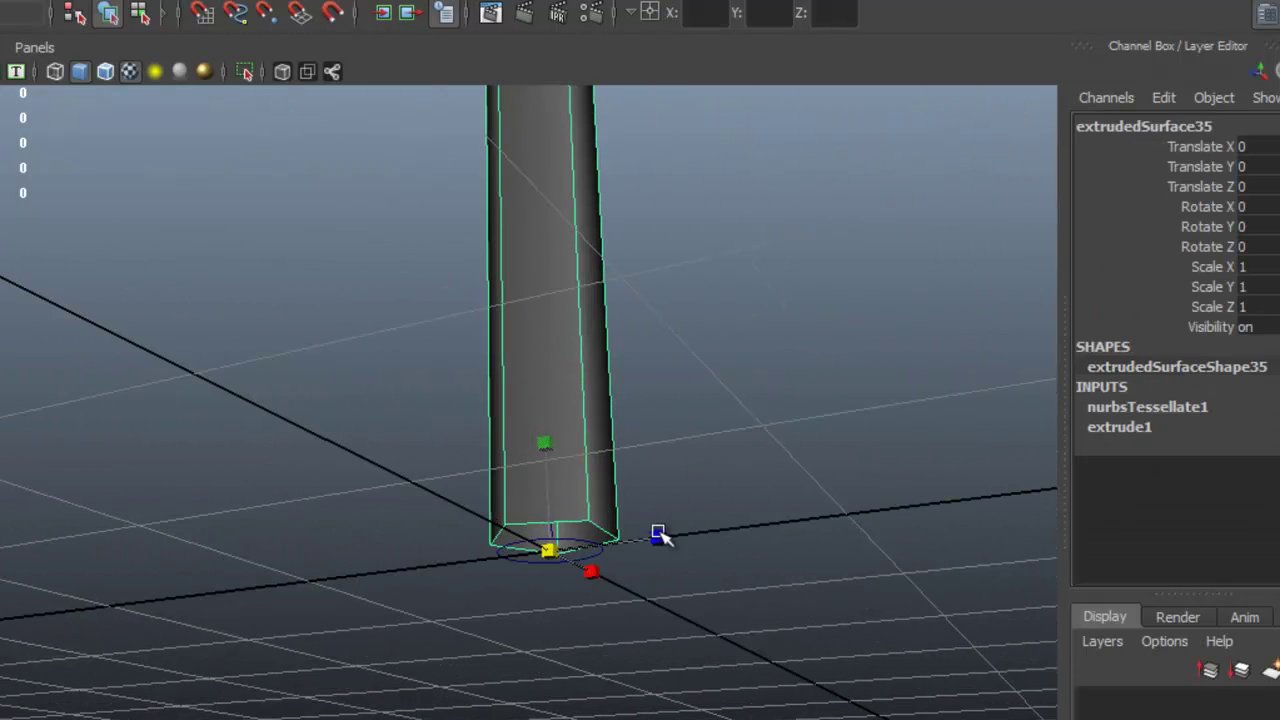
pyautogui.moveTo(603, 424); pyautogui.dragTo(690, 390, button='right')
pyautogui.scroll(4, 783, 573)
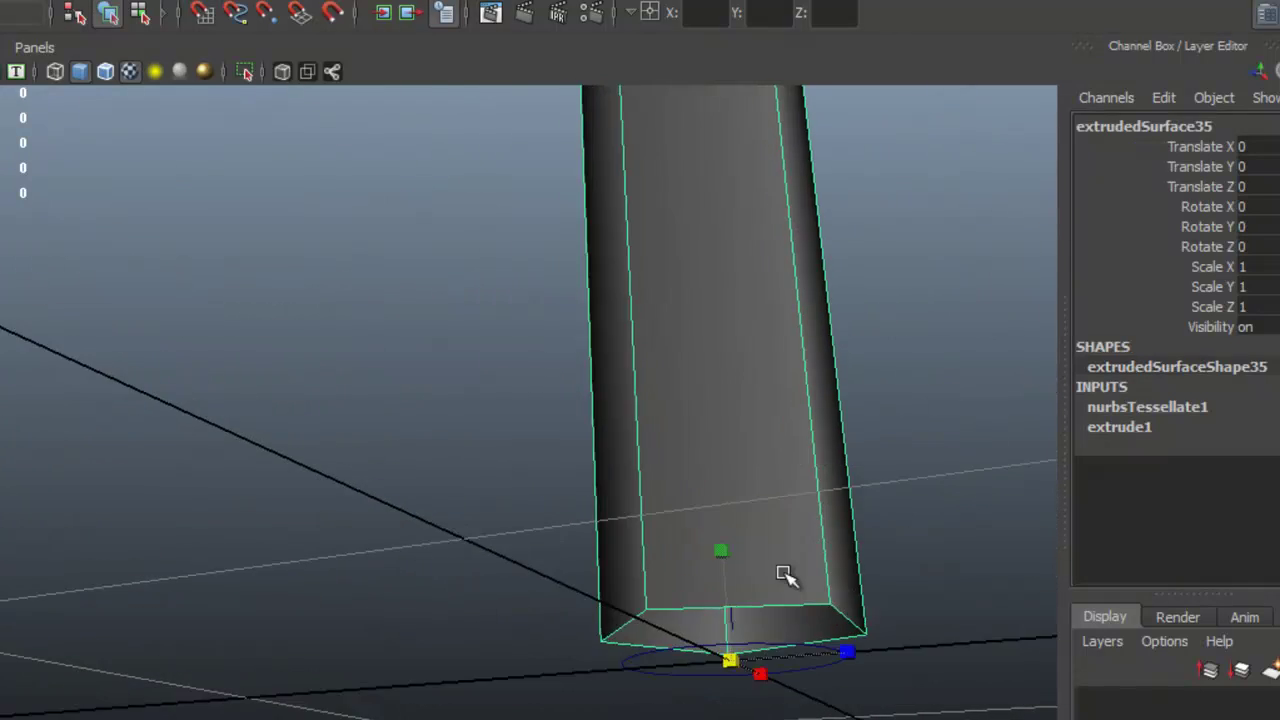
pyautogui.click(900, 676)
pyautogui.click(829, 666)
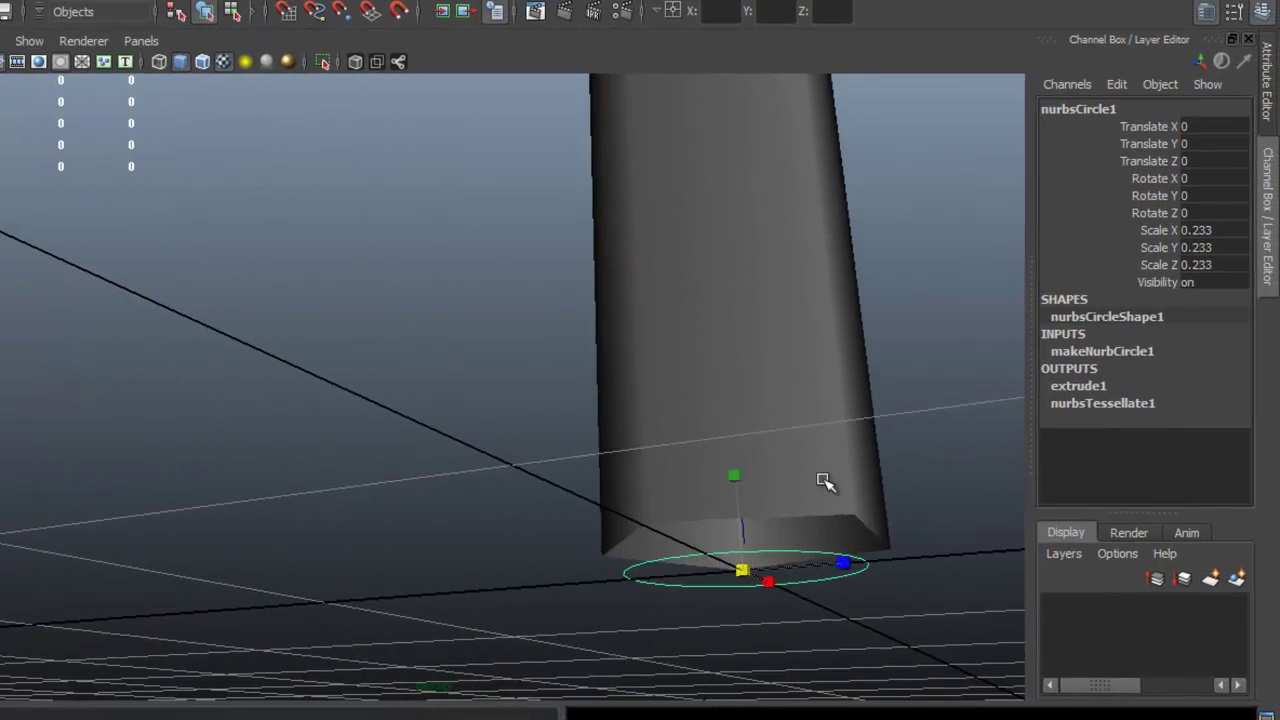
pyautogui.keyDown('alt'); pyautogui.moveTo(823, 480); pyautogui.dragTo(680, 330, button='right'); pyautogui.keyUp('alt')
pyautogui.keyDown('alt'); pyautogui.moveTo(680, 330); pyautogui.dragTo(694, 409); pyautogui.keyUp('alt')
pyautogui.keyDown('alt'); pyautogui.moveTo(694, 409); pyautogui.dragTo(562, 330, button='right'); pyautogui.keyUp('alt')
pyautogui.keyDown('alt'); pyautogui.moveTo(562, 330); pyautogui.dragTo(521, 385, button='middle'); pyautogui.keyUp('alt')
pyautogui.keyDown('alt'); pyautogui.moveTo(521, 385); pyautogui.dragTo(640, 537, button='right'); pyautogui.keyUp('alt')
pyautogui.moveTo(586, 641); pyautogui.dragTo(580, 651)
# Switch the trunk mesh to edge selection, select a horizontal edge loop around it and move the loop sideways to reshape the bend
pyautogui.click(587, 358)
pyautogui.keyDown('alt'); pyautogui.moveTo(587, 358); pyautogui.dragTo(640, 374, button='right'); pyautogui.keyUp('alt')
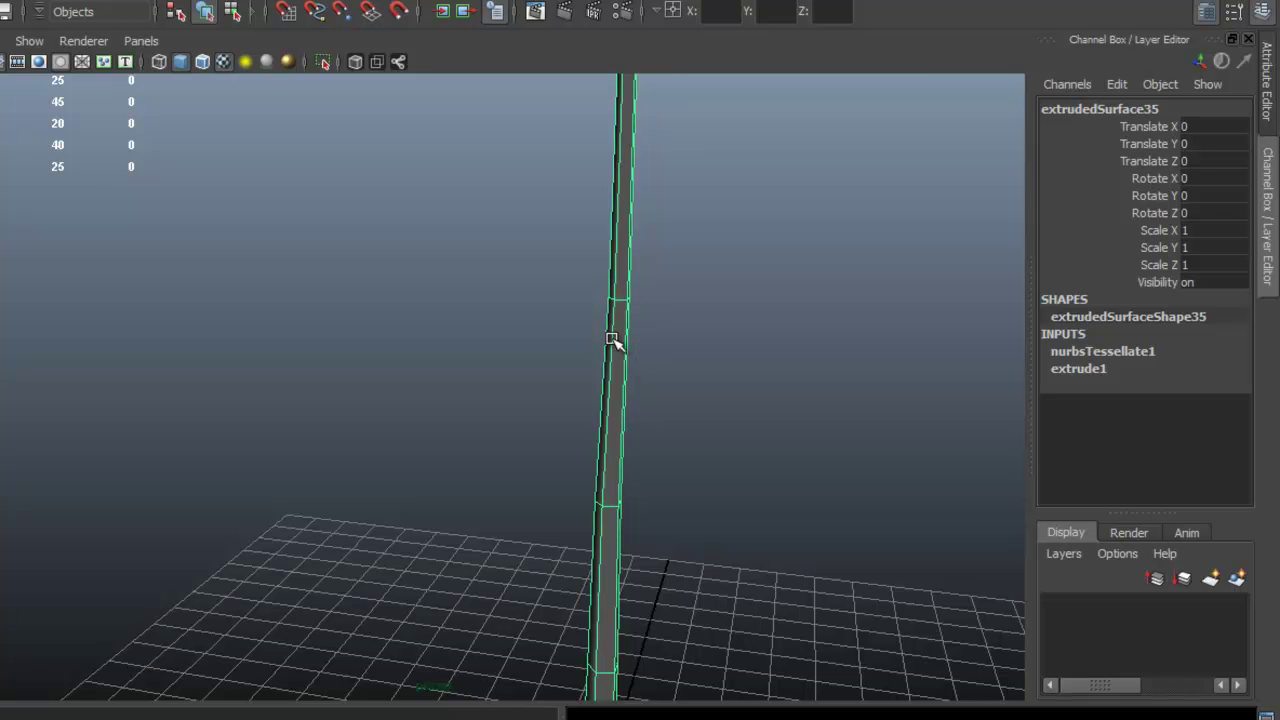
pyautogui.keyDown('alt'); pyautogui.moveTo(660, 336); pyautogui.dragTo(562, 307, button='right'); pyautogui.keyUp('alt')
pyautogui.keyDown('alt'); pyautogui.moveTo(613, 334); pyautogui.dragTo(595, 294, button='middle'); pyautogui.keyUp('alt')
pyautogui.moveTo(557, 315); pyautogui.dragTo(551, 263, button='right')
pyautogui.doubleClick(582, 265)
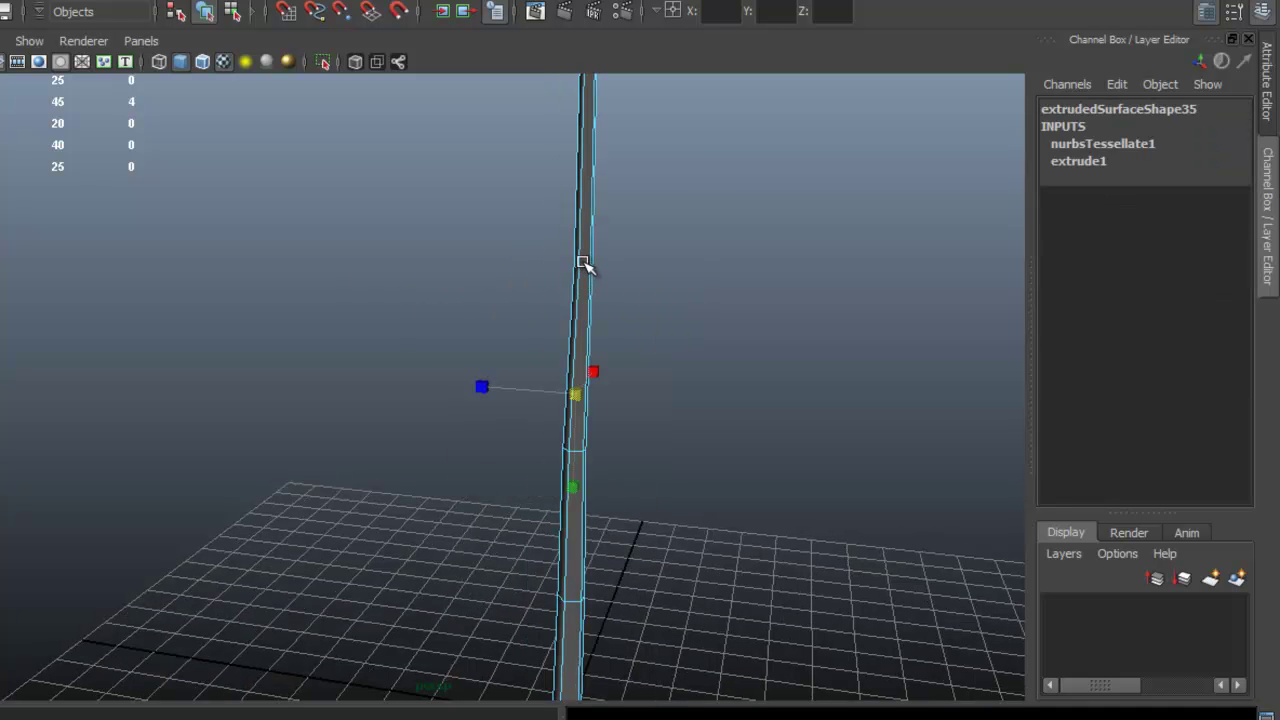
pyautogui.doubleClick(584, 267)
pyautogui.keyDown('alt'); pyautogui.moveTo(607, 249); pyautogui.dragTo(584, 332, button='middle'); pyautogui.keyUp('alt')
pyautogui.keyDown('alt'); pyautogui.moveTo(584, 332); pyautogui.dragTo(902, 404, button='right'); pyautogui.keyUp('alt')
pyautogui.press('w')
pyautogui.moveTo(785, 328); pyautogui.dragTo(784, 332)
pyautogui.keyDown('alt'); pyautogui.moveTo(784, 332); pyautogui.dragTo(410, 318, button='right'); pyautogui.keyUp('alt')
pyautogui.keyDown('alt'); pyautogui.moveTo(410, 318); pyautogui.dragTo(387, 212, button='middle'); pyautogui.keyUp('alt')
pyautogui.moveTo(580, 260); pyautogui.dragTo(529, 297)
pyautogui.keyDown('alt'); pyautogui.moveTo(529, 297); pyautogui.dragTo(786, 391, button='right'); pyautogui.keyUp('alt')
pyautogui.keyDown('alt'); pyautogui.moveTo(786, 391); pyautogui.dragTo(663, 323, button='middle'); pyautogui.keyUp('alt')
pyautogui.keyDown('alt'); pyautogui.moveTo(663, 323); pyautogui.dragTo(563, 354, button='right'); pyautogui.keyUp('alt')
pyautogui.keyDown('alt'); pyautogui.moveTo(563, 310); pyautogui.dragTo(549, 383); pyautogui.keyUp('alt')
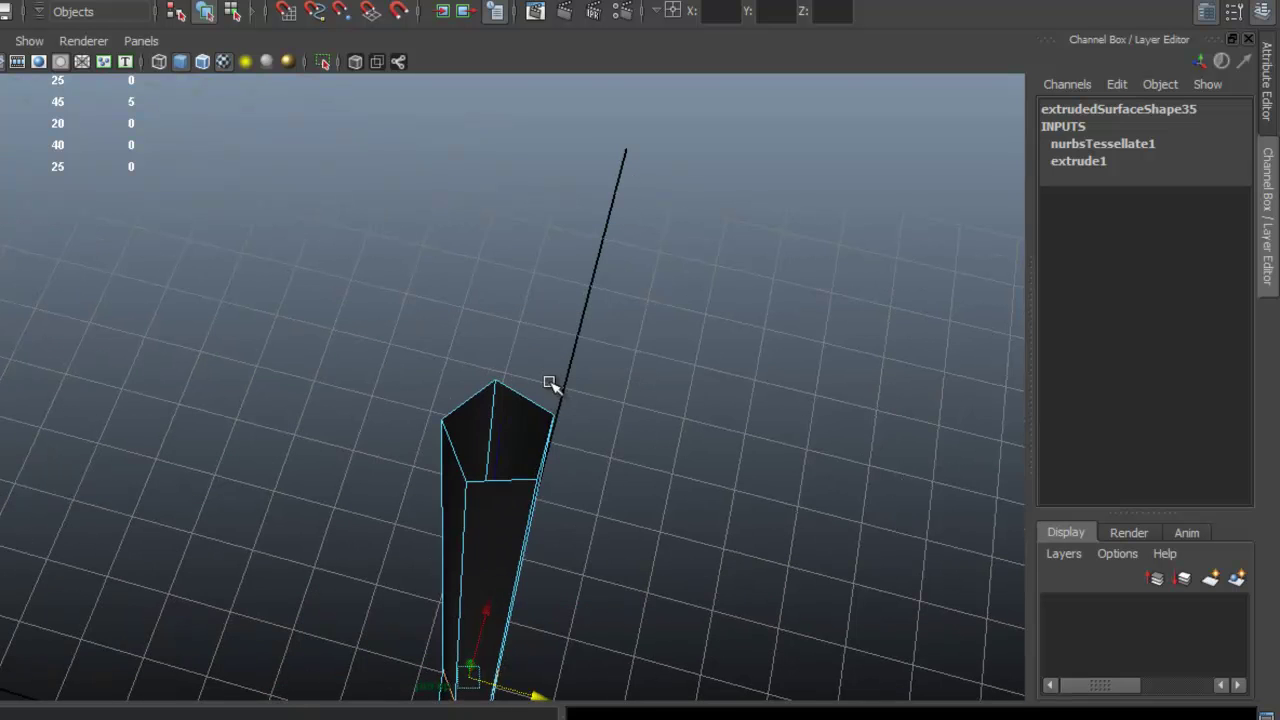
# Return to object mode, select the path curve at the trunk and try moving it sideways along Z
pyautogui.moveTo(525, 427); pyautogui.dragTo(602, 340, button='right')
pyautogui.click(493, 444)
pyautogui.keyDown('alt'); pyautogui.moveTo(542, 454); pyautogui.dragTo(495, 400, button='middle'); pyautogui.keyUp('alt')
pyautogui.keyDown('alt'); pyautogui.moveTo(495, 400); pyautogui.dragTo(434, 555, button='right'); pyautogui.keyUp('alt')
pyautogui.moveTo(485, 605); pyautogui.dragTo(687, 432)
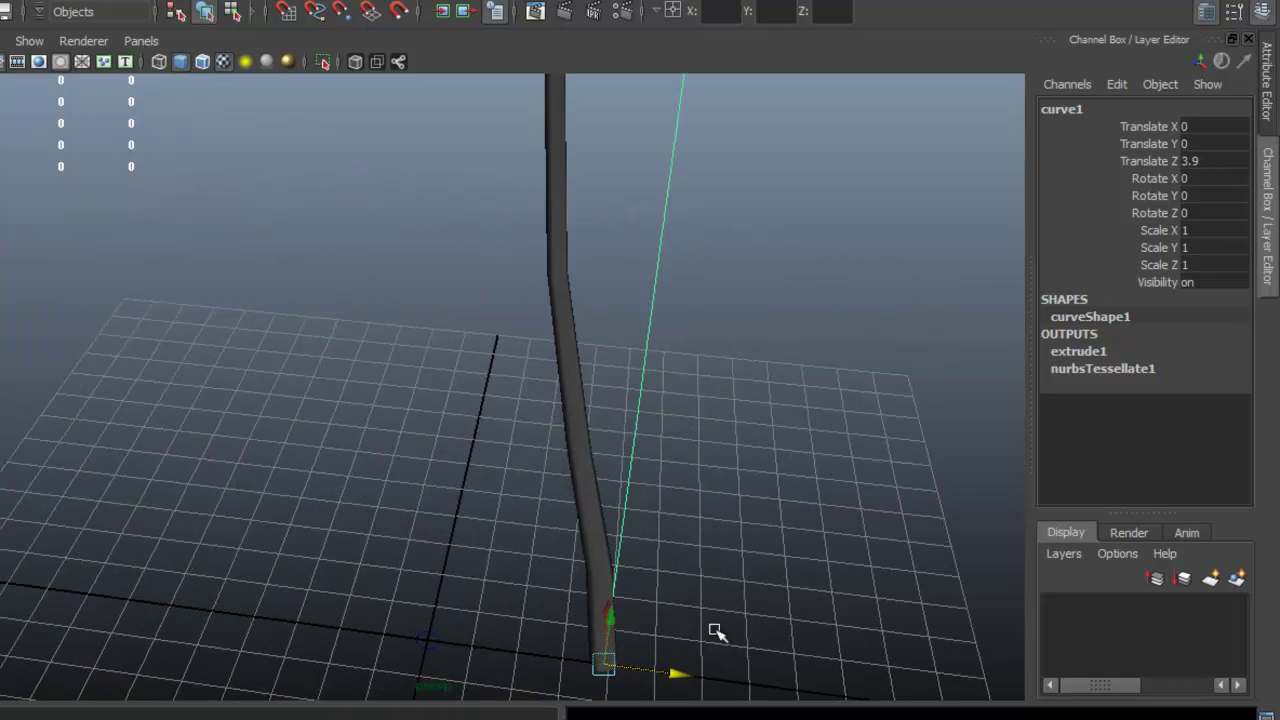
pyautogui.moveTo(678, 672); pyautogui.dragTo(680, 587)
# Undo the path curve's sideways moves and the earlier edge loop moves on the trunk
pyautogui.hotkey('ctrl', 'z')
pyautogui.hotkey('ctrl', 'z')
pyautogui.hotkey('ctrl', 'z')
pyautogui.hotkey('ctrl', 'z')
pyautogui.hotkey('ctrl', 'z')
pyautogui.hotkey('ctrl', 'z')
pyautogui.hotkey('ctrl', 'z')
# Try to display the path curve's control vertices and select those along the middle of the trunk
pyautogui.keyDown('alt'); pyautogui.moveTo(571, 257); pyautogui.dragTo(615, 407, button='middle'); pyautogui.keyUp('alt')
pyautogui.keyDown('alt'); pyautogui.moveTo(487, 264); pyautogui.dragTo(707, 316, button='right'); pyautogui.keyUp('alt')
pyautogui.keyDown('alt'); pyautogui.moveTo(646, 286); pyautogui.dragTo(668, 440, button='middle'); pyautogui.keyUp('alt')
pyautogui.keyDown('alt'); pyautogui.moveTo(562, 280); pyautogui.dragTo(707, 369, button='right'); pyautogui.keyUp('alt')
pyautogui.rightClick(697, 390)
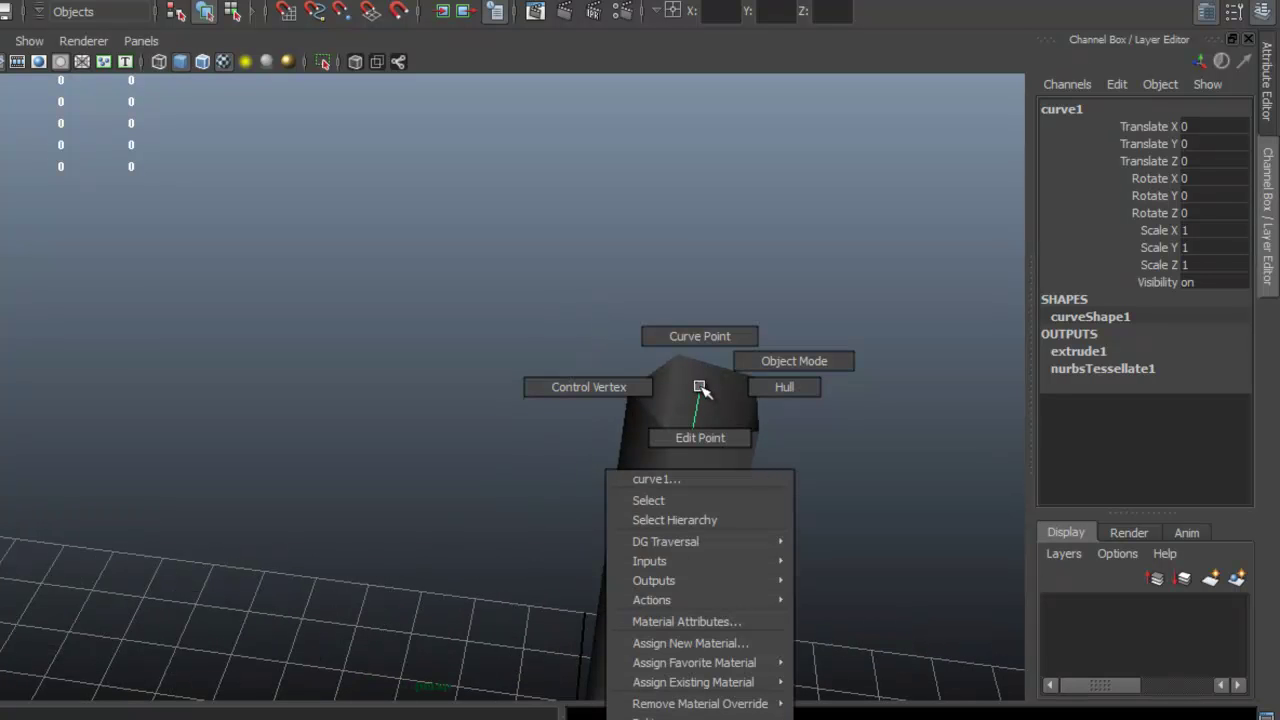
pyautogui.moveTo(699, 386); pyautogui.dragTo(621, 384, button='right')
pyautogui.keyDown('alt'); pyautogui.moveTo(762, 487); pyautogui.dragTo(409, 434, button='right'); pyautogui.keyUp('alt')
pyautogui.keyDown('alt'); pyautogui.moveTo(612, 505); pyautogui.dragTo(595, 357, button='middle'); pyautogui.keyUp('alt')
pyautogui.keyDown('alt'); pyautogui.moveTo(595, 357); pyautogui.dragTo(541, 362); pyautogui.keyUp('alt')
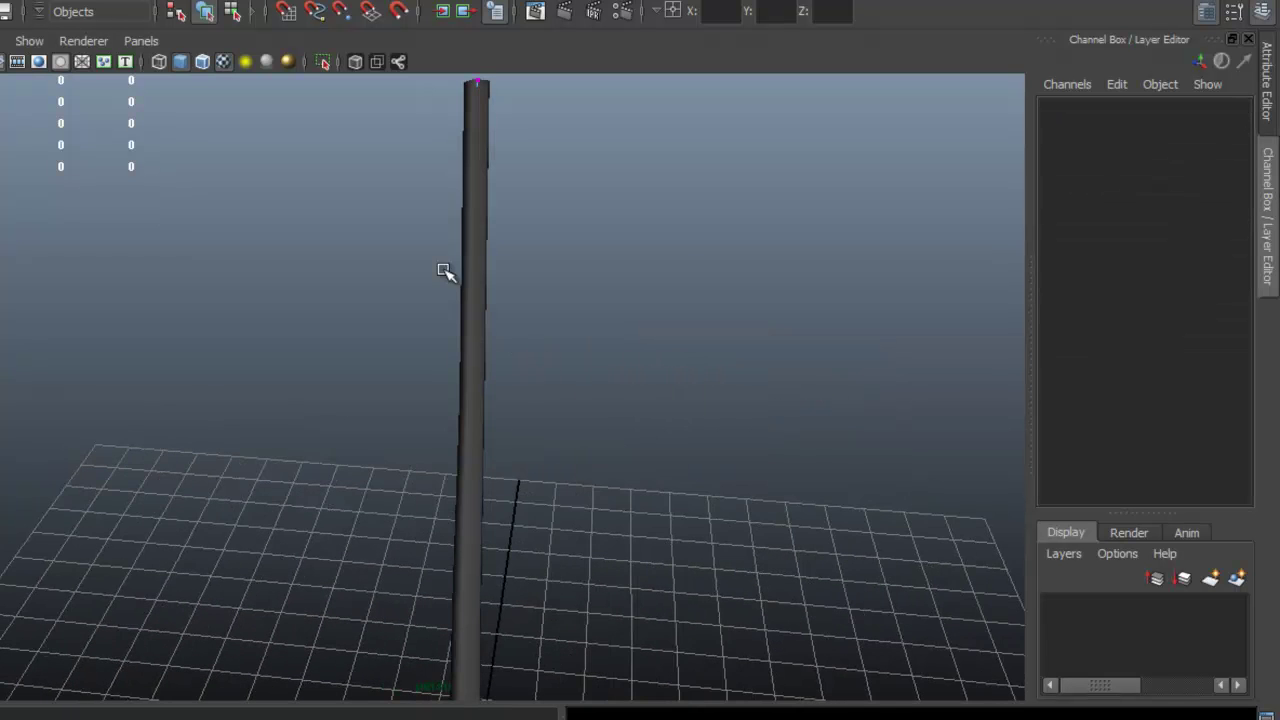
pyautogui.moveTo(445, 272); pyautogui.dragTo(597, 405)
# Reselect the path curve inside the trunk's open end, isolate it in the view and display its control vertices
pyautogui.keyDown('alt'); pyautogui.moveTo(537, 310); pyautogui.dragTo(511, 351, button='middle'); pyautogui.keyUp('alt')
pyautogui.keyDown('alt'); pyautogui.moveTo(511, 351); pyautogui.dragTo(494, 398); pyautogui.keyUp('alt')
pyautogui.keyDown('alt'); pyautogui.moveTo(494, 398); pyautogui.dragTo(881, 481, button='right'); pyautogui.keyUp('alt')
pyautogui.keyDown('alt'); pyautogui.moveTo(660, 464); pyautogui.dragTo(650, 455, button='right'); pyautogui.keyUp('alt')
pyautogui.scroll(-5, 651, 457)
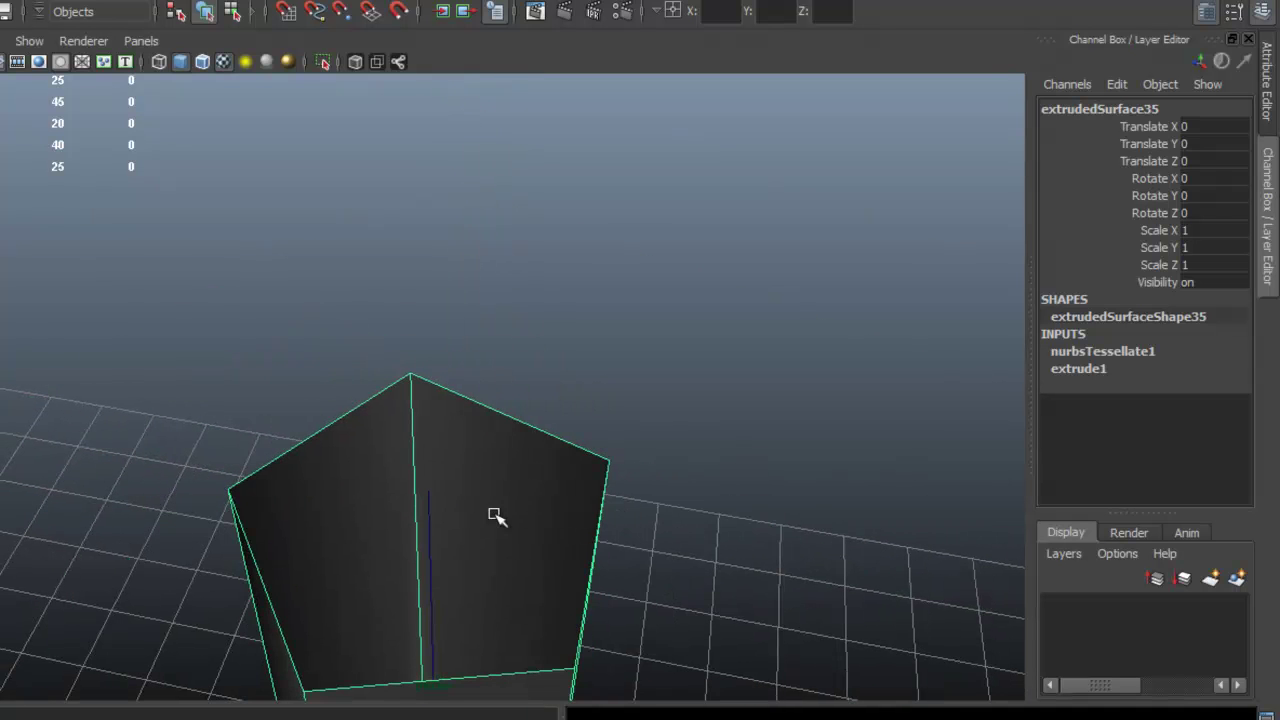
pyautogui.click(431, 508)
pyautogui.scroll(-6, 450, 495)
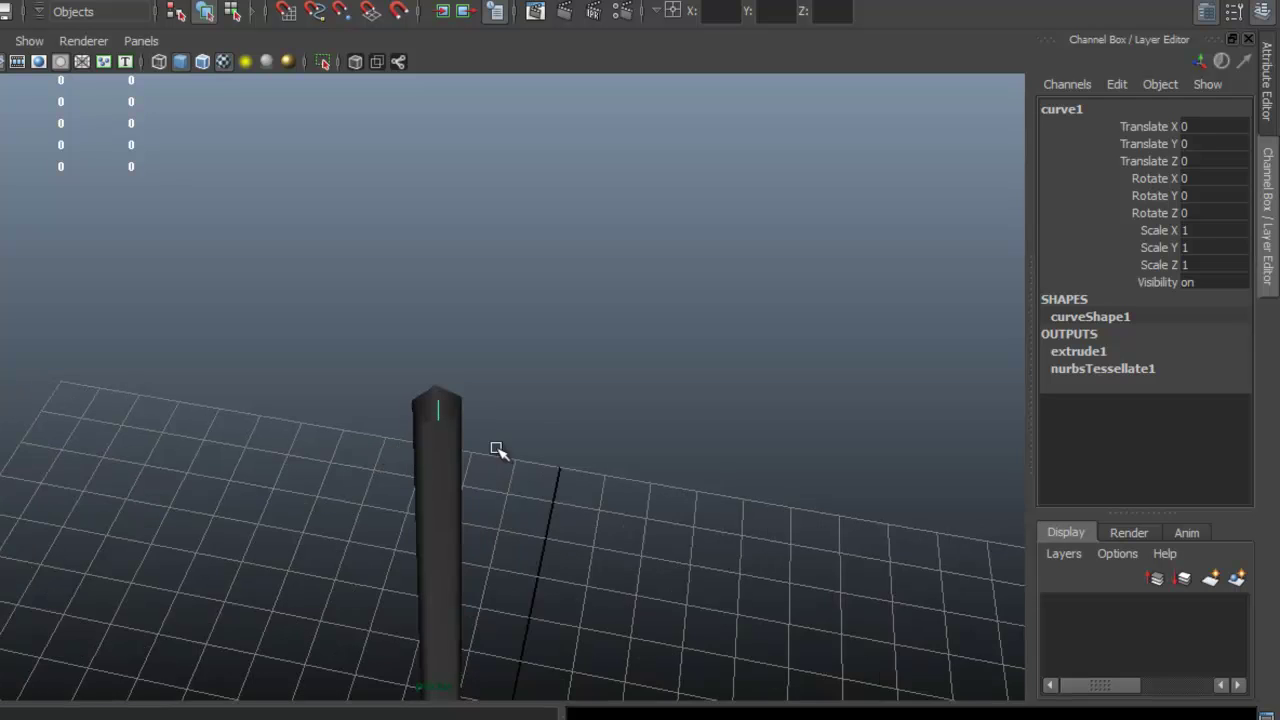
pyautogui.scroll(3, 640, 461)
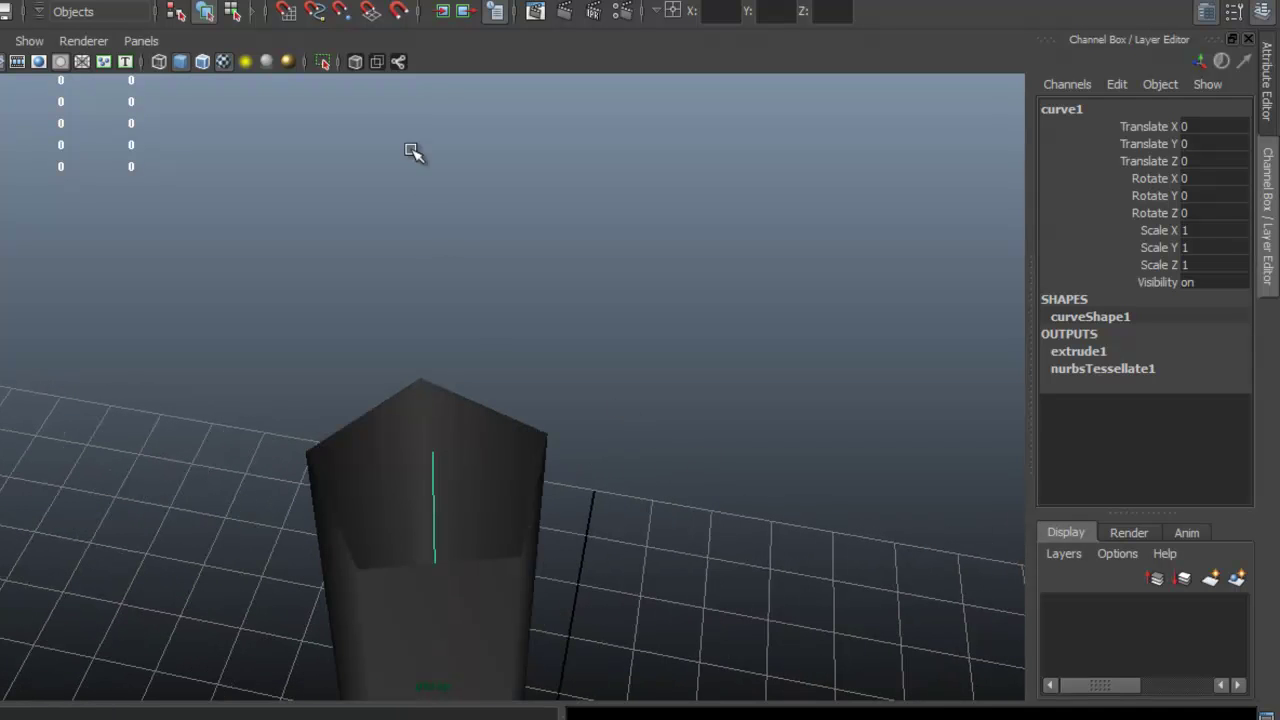
pyautogui.click(323, 62)
pyautogui.scroll(3, 508, 471)
pyautogui.moveTo(434, 332); pyautogui.dragTo(376, 333, button='right')
pyautogui.keyDown('alt'); pyautogui.moveTo(471, 386); pyautogui.dragTo(428, 428); pyautogui.keyUp('alt')
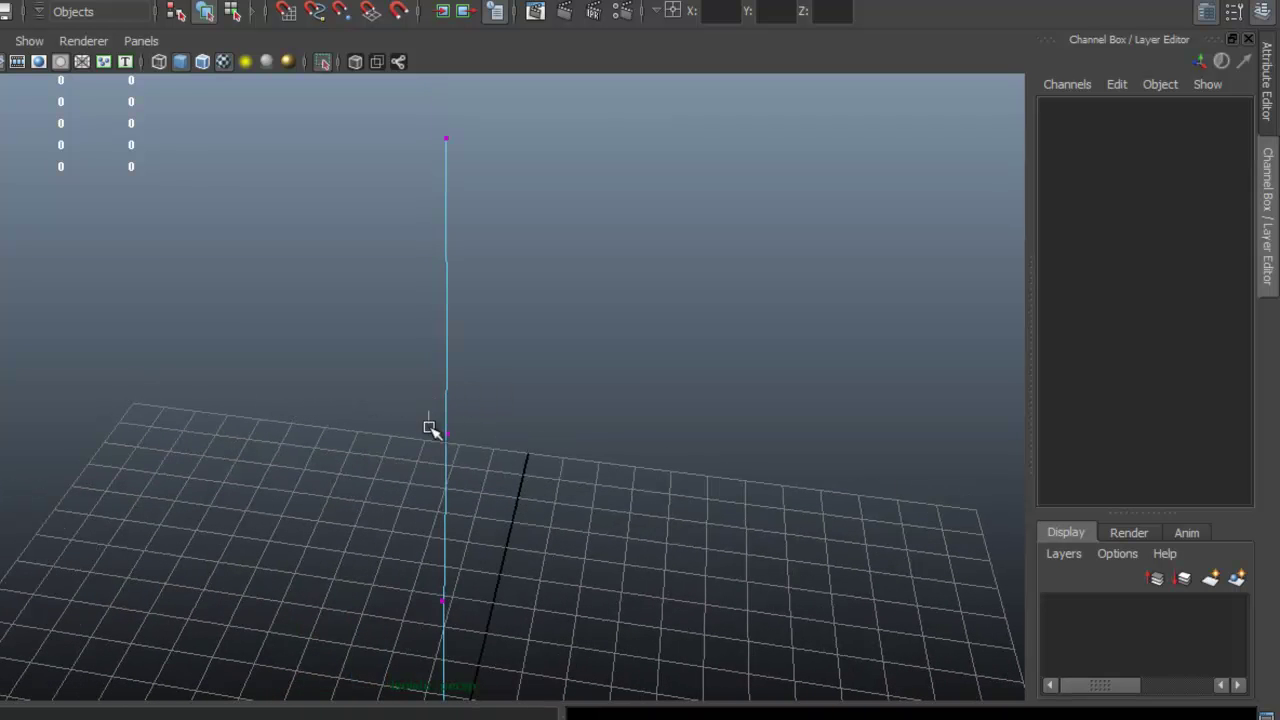
# Move a mid-height control vertex of the path curve sideways to bend the trunk, and end the isolated view
pyautogui.click(428, 428)
pyautogui.moveTo(500, 449); pyautogui.dragTo(589, 459)
pyautogui.click(323, 62)
pyautogui.press('f')
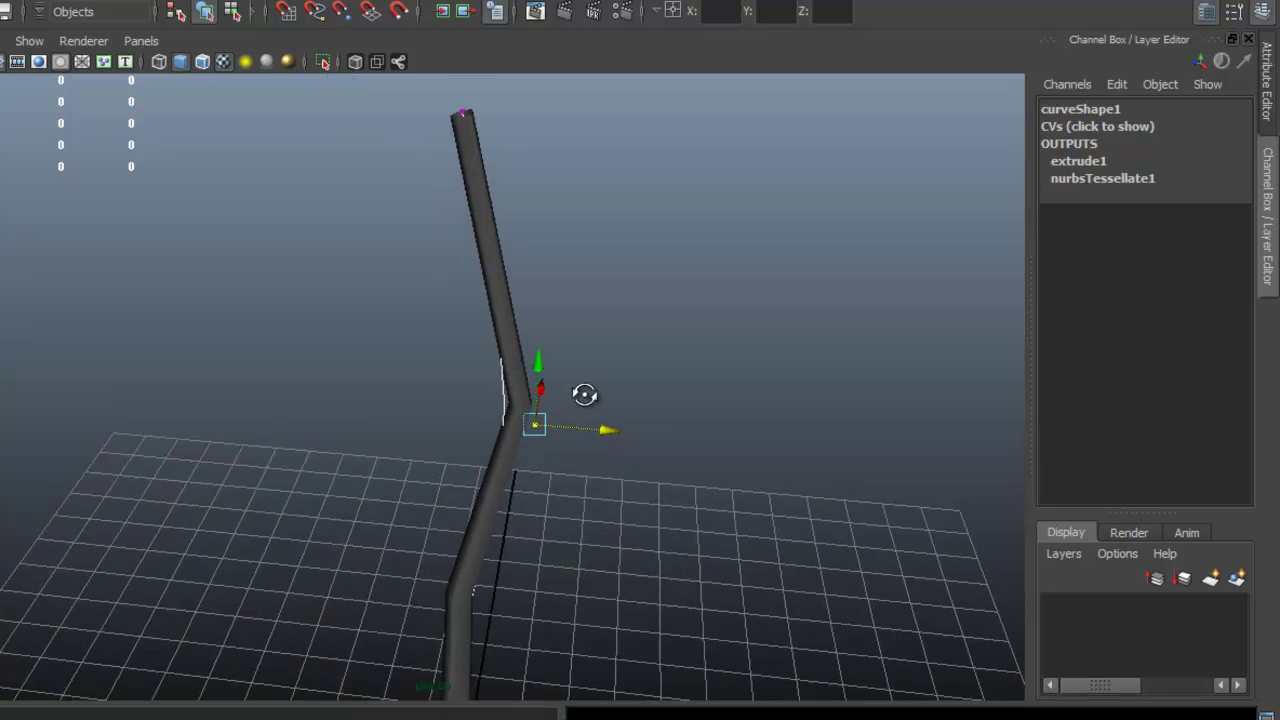
pyautogui.moveTo(614, 392)
pyautogui.mouseDown()
pyautogui.moveTo(423, 389)
pyautogui.moveTo(689, 386)
pyautogui.moveTo(458, 390)
pyautogui.moveTo(634, 398)
pyautogui.moveTo(612, 393)
pyautogui.mouseUp()
# Undo the control vertex move, end the isolated view and return the path curve to object mode
pyautogui.hotkey('ctrl', 'z')
pyautogui.hotkey('ctrl', 'z')
pyautogui.hotkey('ctrl', 'z')
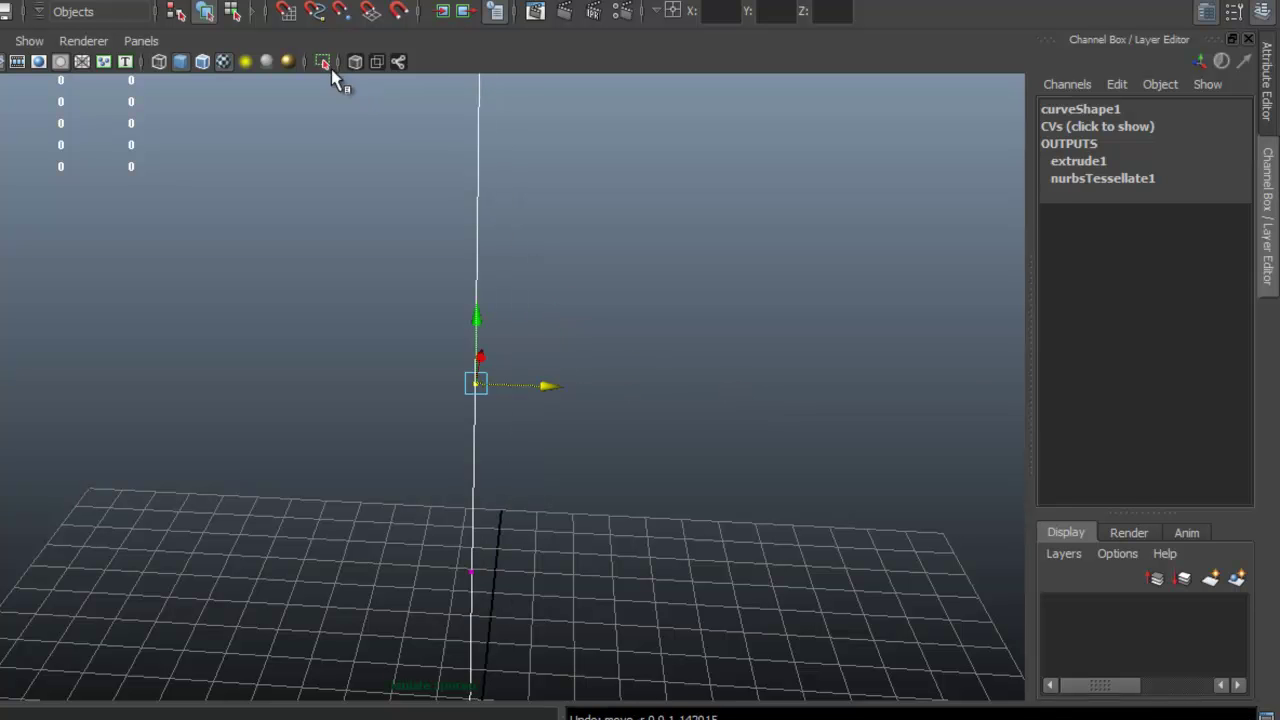
pyautogui.click(323, 62)
pyautogui.keyDown('alt'); pyautogui.moveTo(523, 200); pyautogui.dragTo(540, 268); pyautogui.keyUp('alt')
pyautogui.moveTo(526, 252); pyautogui.dragTo(732, 252, button='right')
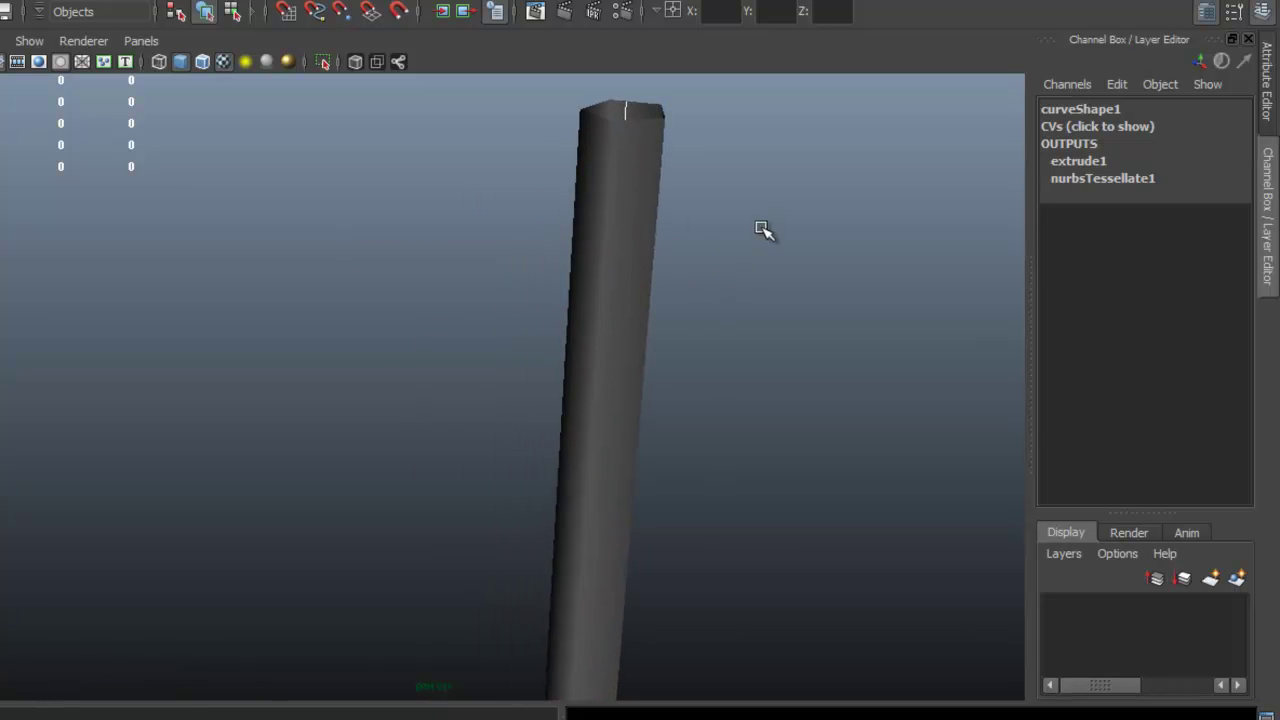
# Try deleting the path curve inside the trunk's open end and undo the deletion
pyautogui.click(762, 229)
pyautogui.keyDown('alt'); pyautogui.moveTo(716, 206); pyautogui.dragTo(664, 284, button='middle'); pyautogui.keyUp('alt')
pyautogui.keyDown('alt'); pyautogui.moveTo(602, 287); pyautogui.dragTo(648, 312, button='right'); pyautogui.keyUp('alt')
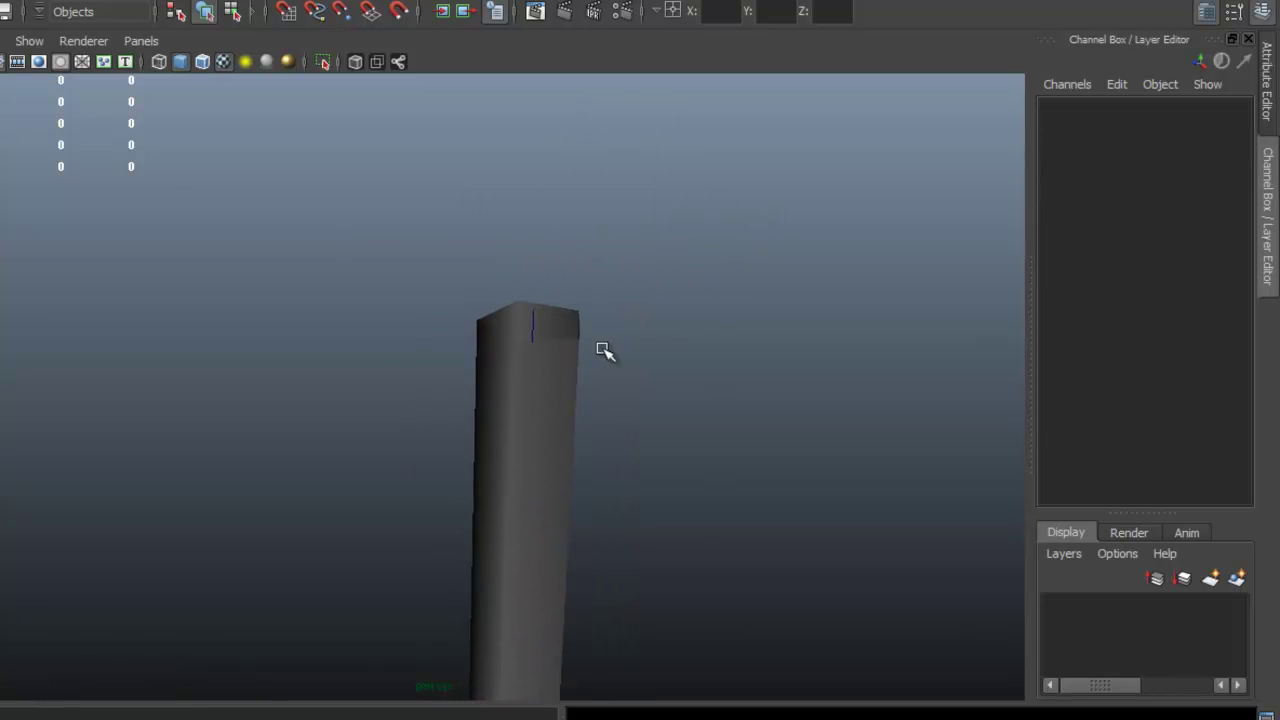
pyautogui.click(535, 325)
pyautogui.keyDown('alt'); pyautogui.moveTo(692, 409); pyautogui.dragTo(405, 387, button='right'); pyautogui.keyUp('alt')
pyautogui.keyDown('alt'); pyautogui.moveTo(615, 535); pyautogui.dragTo(593, 343, button='middle'); pyautogui.keyUp('alt')
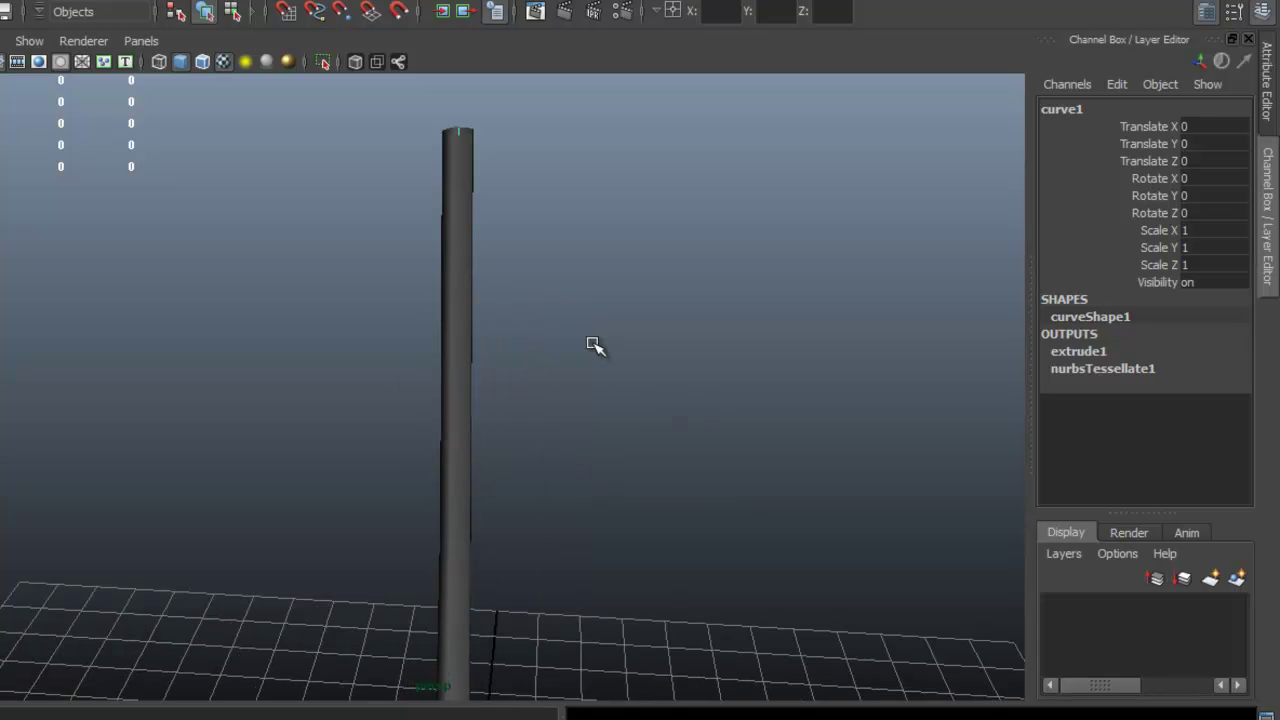
pyautogui.press('Delete')
pyautogui.keyDown('alt'); pyautogui.moveTo(704, 390); pyautogui.dragTo(527, 299); pyautogui.keyUp('alt')
pyautogui.hotkey('ctrl', 'z')
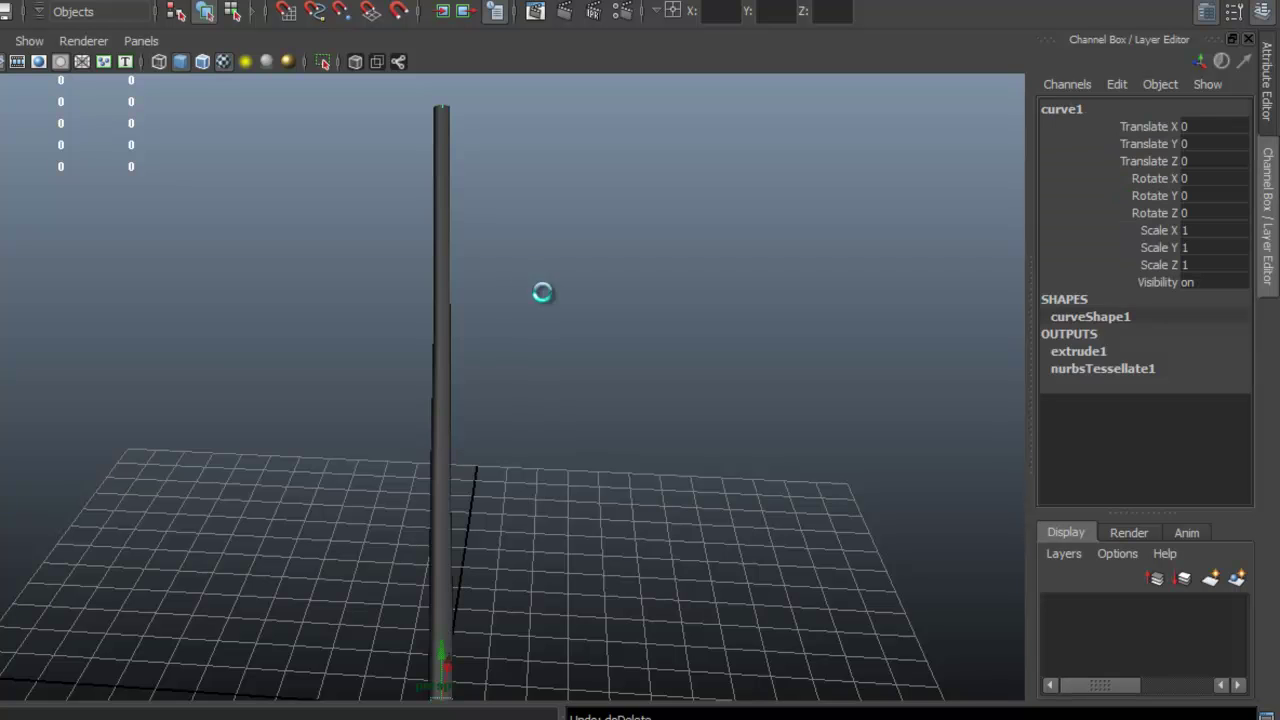
# Select the trunk mesh and delete its construction history
pyautogui.click(442, 244)
pyautogui.moveTo(485, 272)
pyautogui.keyDown('alt'); pyautogui.mouseDown()
pyautogui.moveTo(460, 243)
pyautogui.moveTo(477, 271)
pyautogui.moveTo(478, 248)
pyautogui.mouseUp(); pyautogui.keyUp('alt')
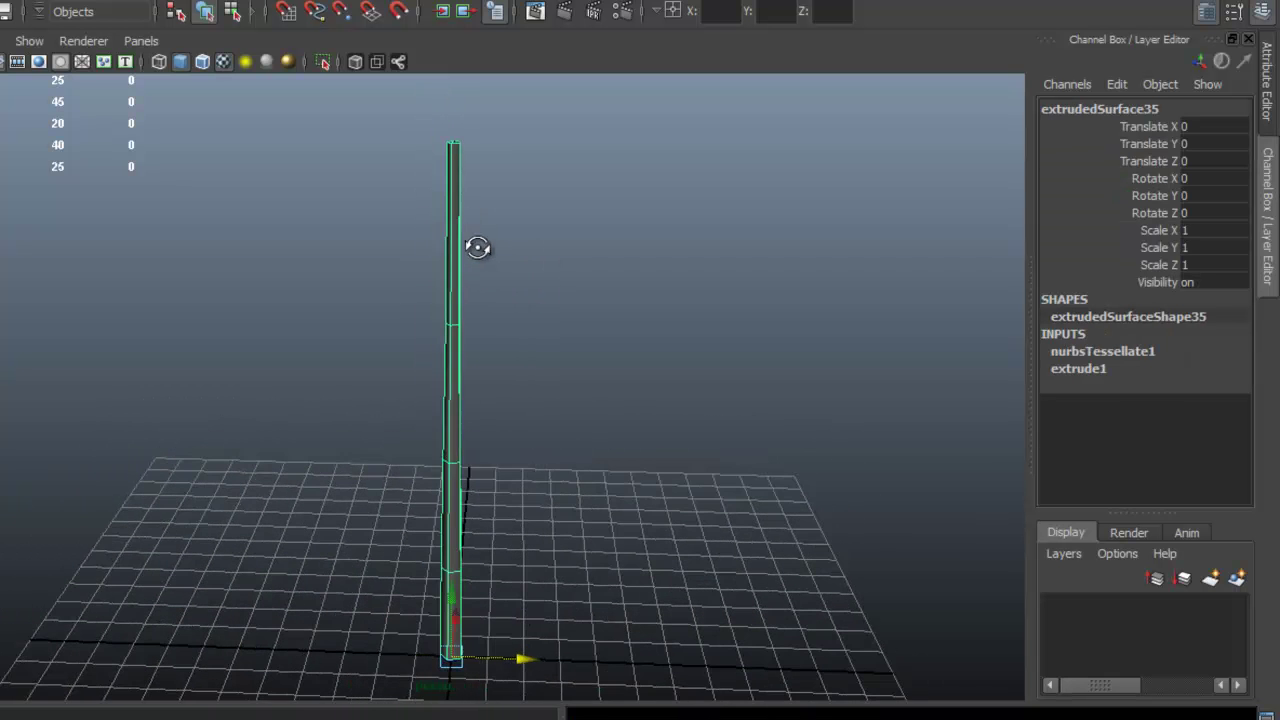
pyautogui.keyDown('alt'); pyautogui.moveTo(522, 384); pyautogui.dragTo(515, 270); pyautogui.keyUp('alt')
pyautogui.keyDown('alt'); pyautogui.moveTo(486, 331); pyautogui.dragTo(615, 563, button='right'); pyautogui.keyUp('alt')
pyautogui.keyDown('alt'); pyautogui.moveTo(531, 332); pyautogui.dragTo(495, 325); pyautogui.keyUp('alt')
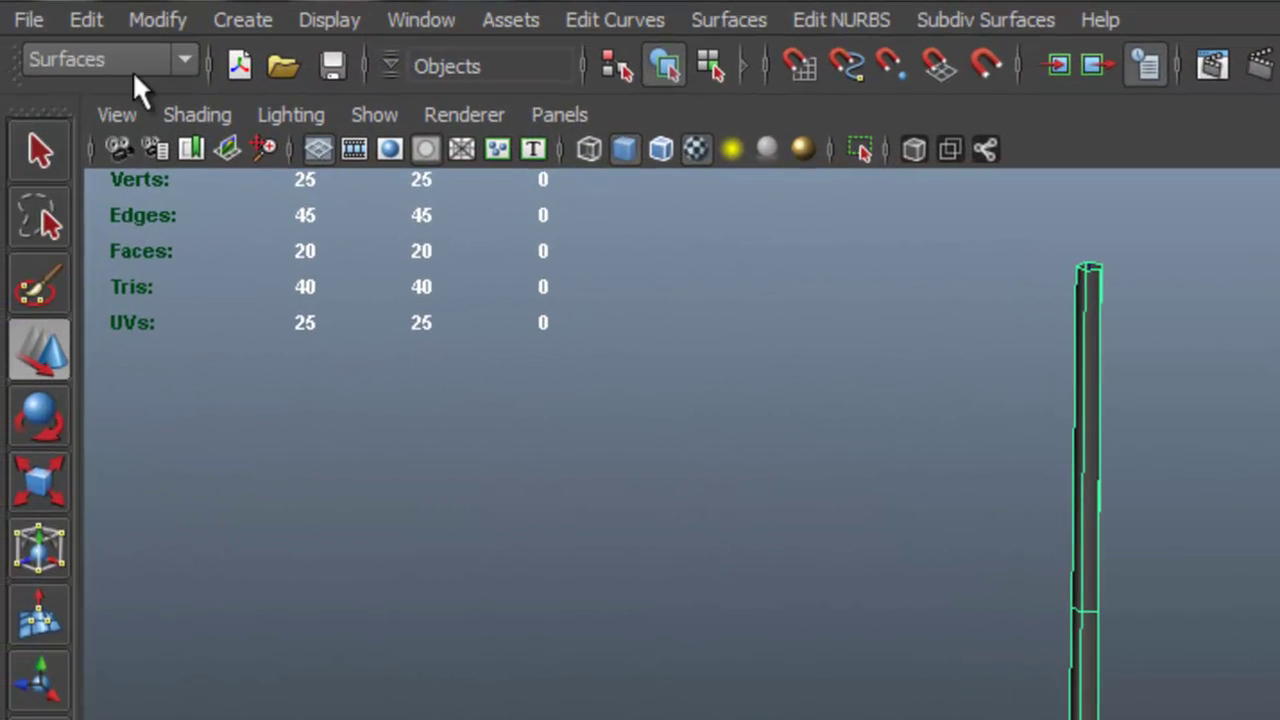
pyautogui.click(86, 20)
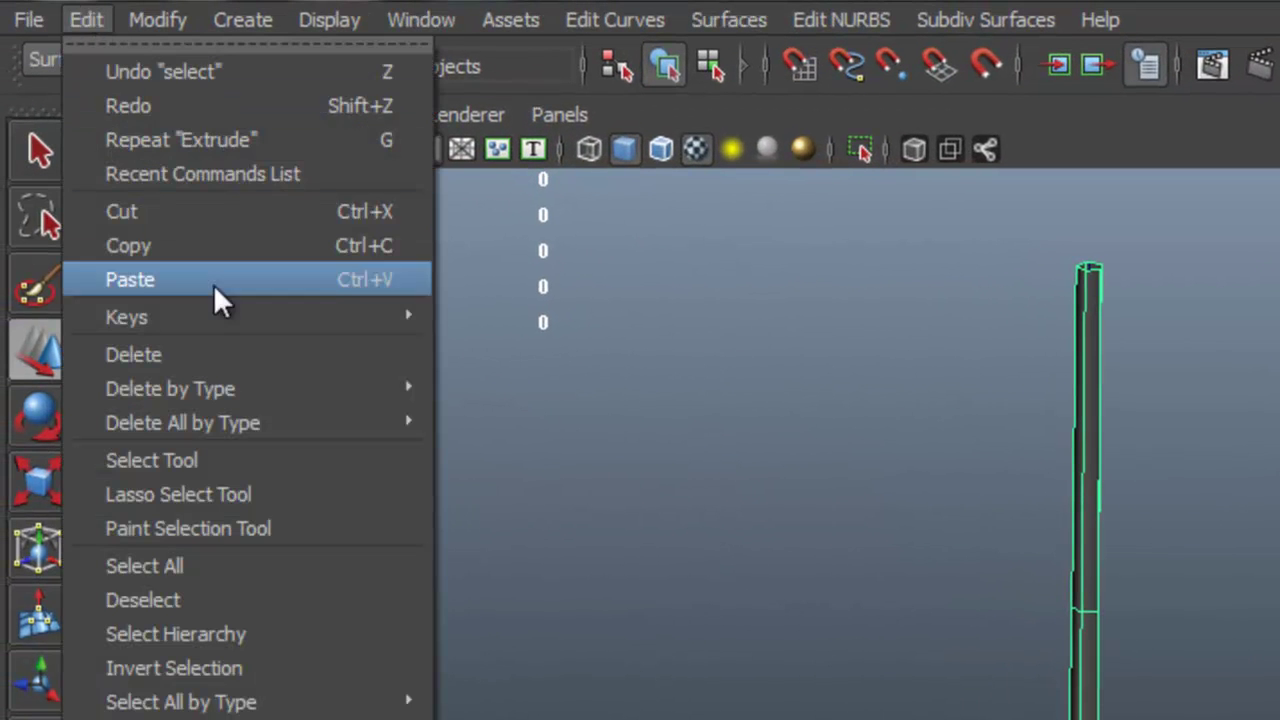
pyautogui.moveTo(332, 388)
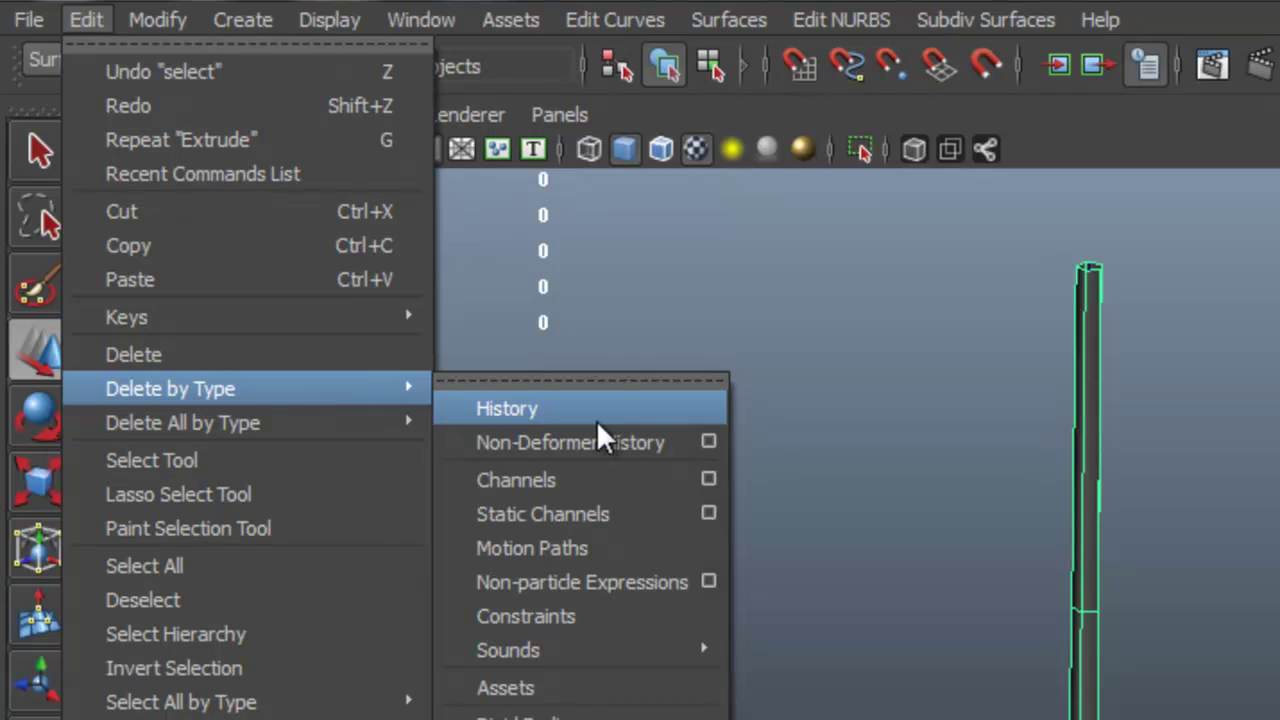
pyautogui.click(596, 420)
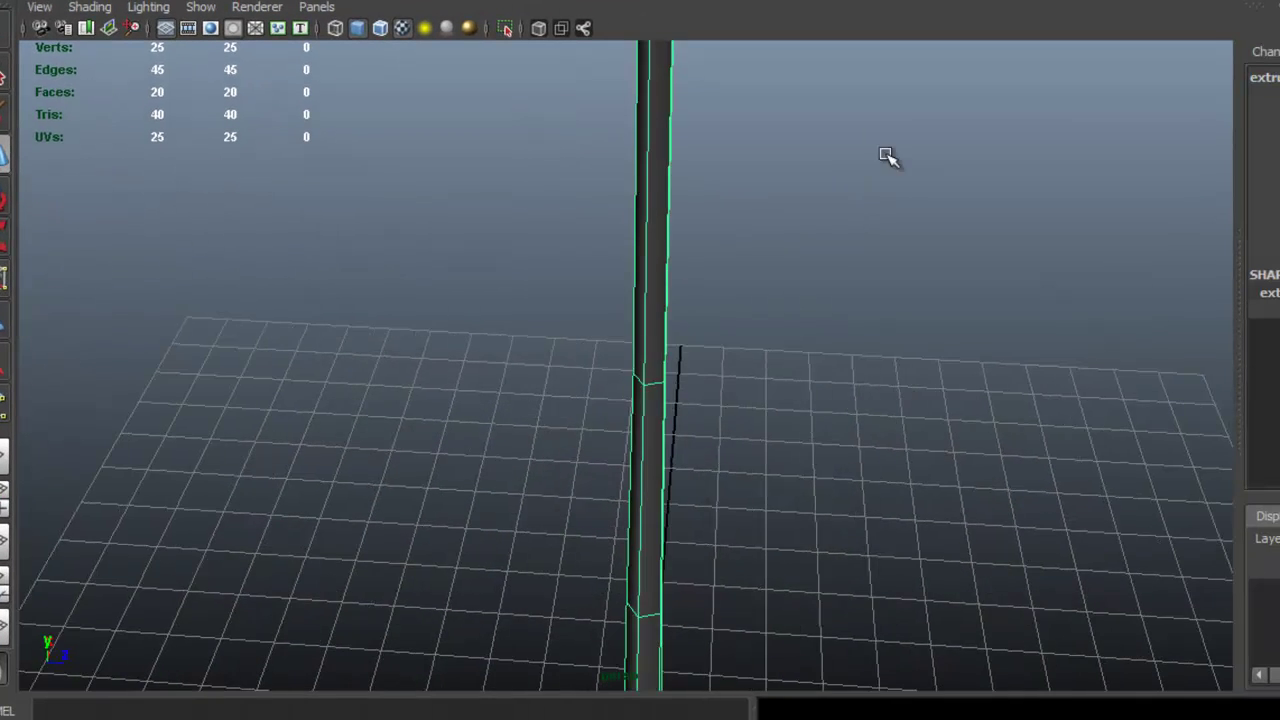
# Select the path curve inside the trunk's open upper end and delete it
pyautogui.keyDown('alt'); pyautogui.moveTo(790, 221); pyautogui.dragTo(780, 337, button='middle'); pyautogui.keyUp('alt')
pyautogui.keyDown('alt'); pyautogui.moveTo(745, 362); pyautogui.dragTo(925, 384, button='right'); pyautogui.keyUp('alt')
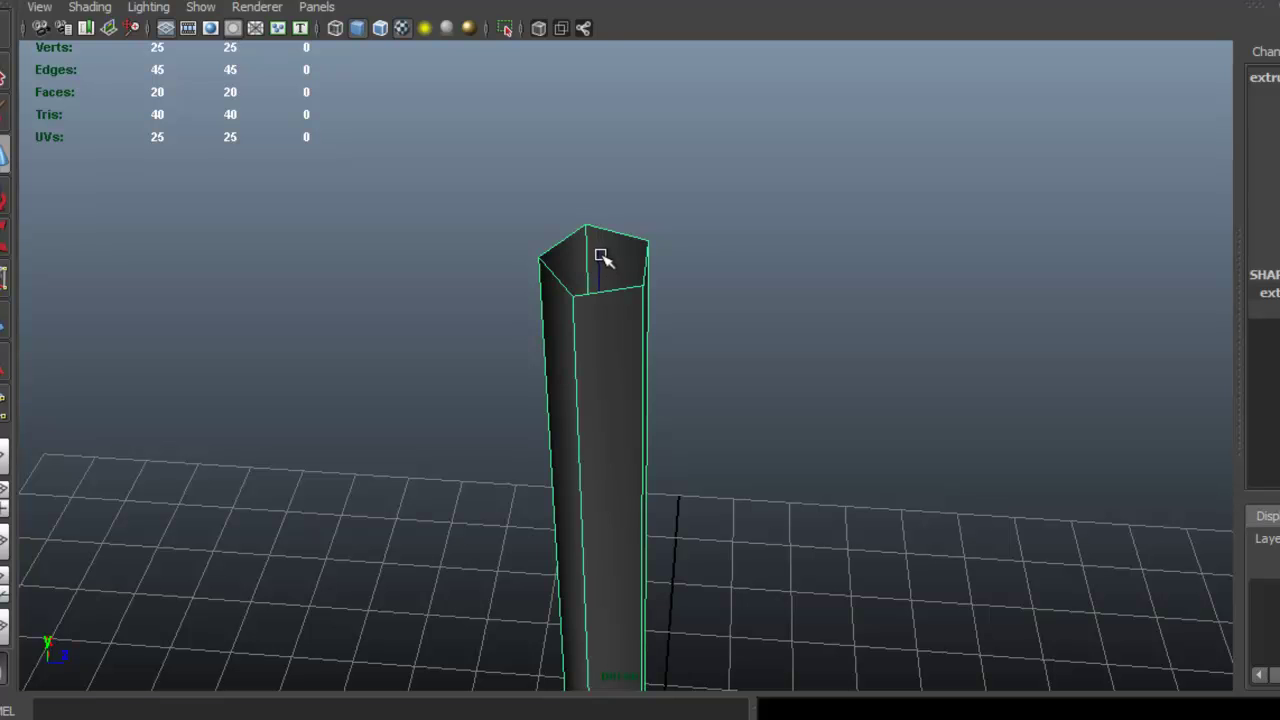
pyautogui.click(596, 262)
pyautogui.click(675, 247)
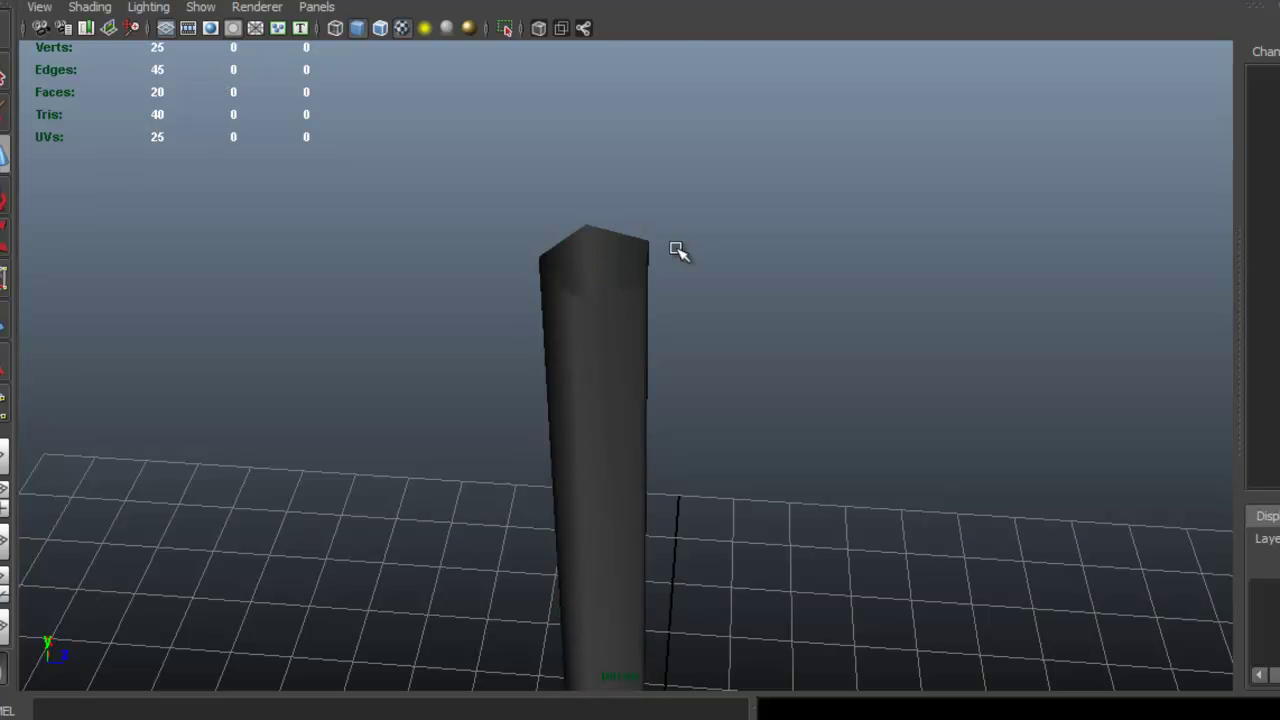
pyautogui.click(616, 290)
# Select the NURBS circle at the trunk's base, scale it up as a test and delete it
pyautogui.keyDown('alt'); pyautogui.moveTo(763, 380); pyautogui.dragTo(422, 321, button='right'); pyautogui.keyUp('alt')
pyautogui.keyDown('alt'); pyautogui.moveTo(671, 399); pyautogui.dragTo(668, 297); pyautogui.keyUp('alt')
pyautogui.keyDown('alt'); pyautogui.moveTo(633, 405); pyautogui.dragTo(678, 281, button='middle'); pyautogui.keyUp('alt')
pyautogui.keyDown('alt'); pyautogui.moveTo(676, 282); pyautogui.dragTo(788, 283); pyautogui.keyUp('alt')
pyautogui.click(815, 305)
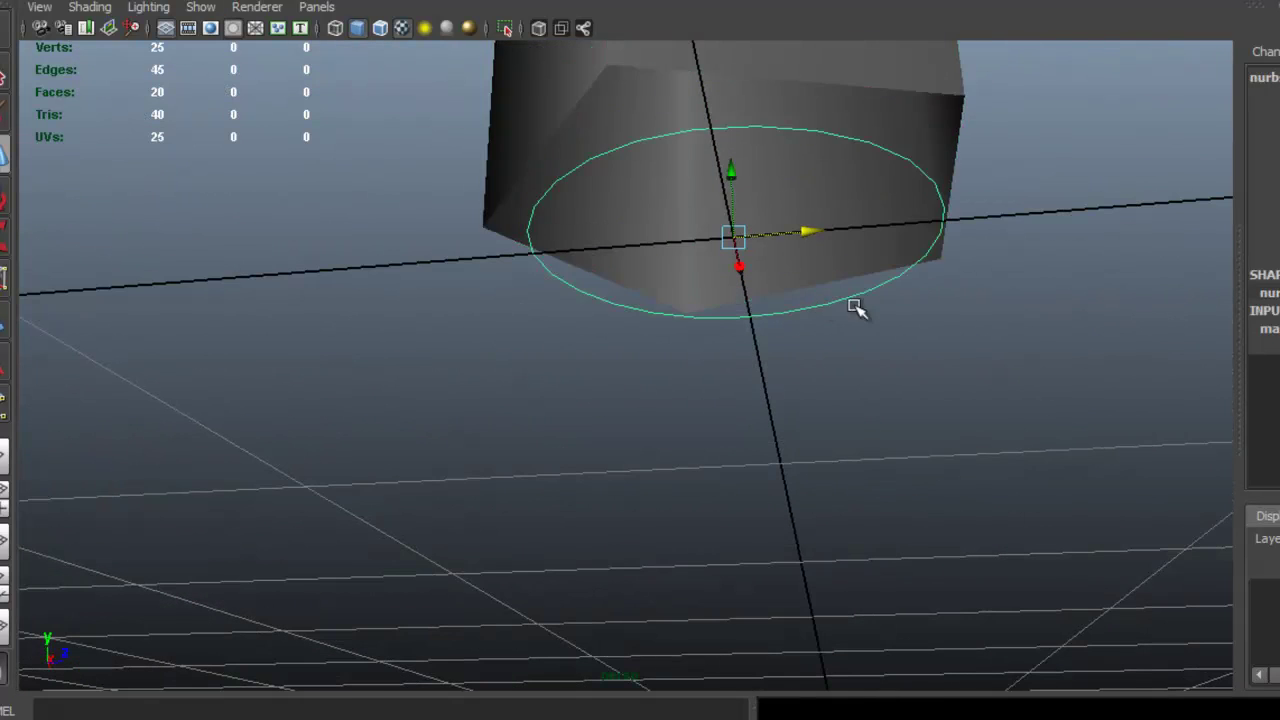
pyautogui.keyDown('alt'); pyautogui.moveTo(851, 306); pyautogui.dragTo(709, 280, button='right'); pyautogui.keyUp('alt')
pyautogui.press('r')
pyautogui.moveTo(645, 342); pyautogui.dragTo(703, 285)
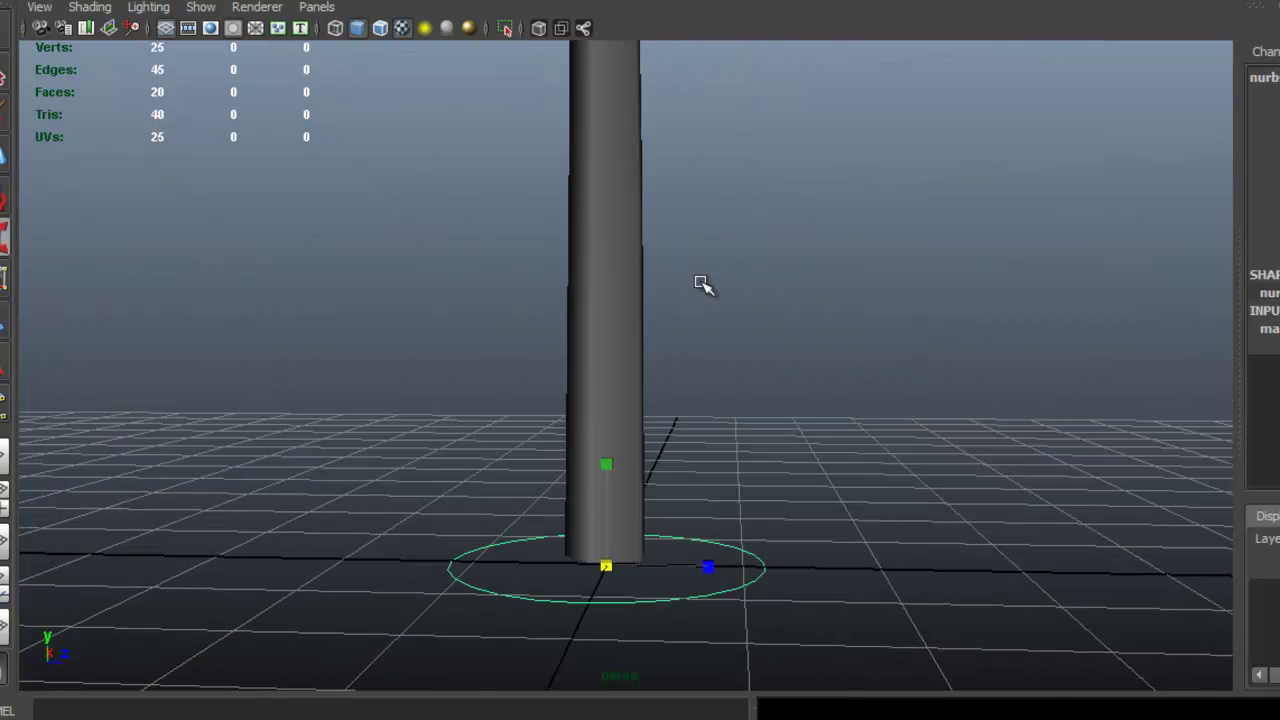
pyautogui.click(700, 283)
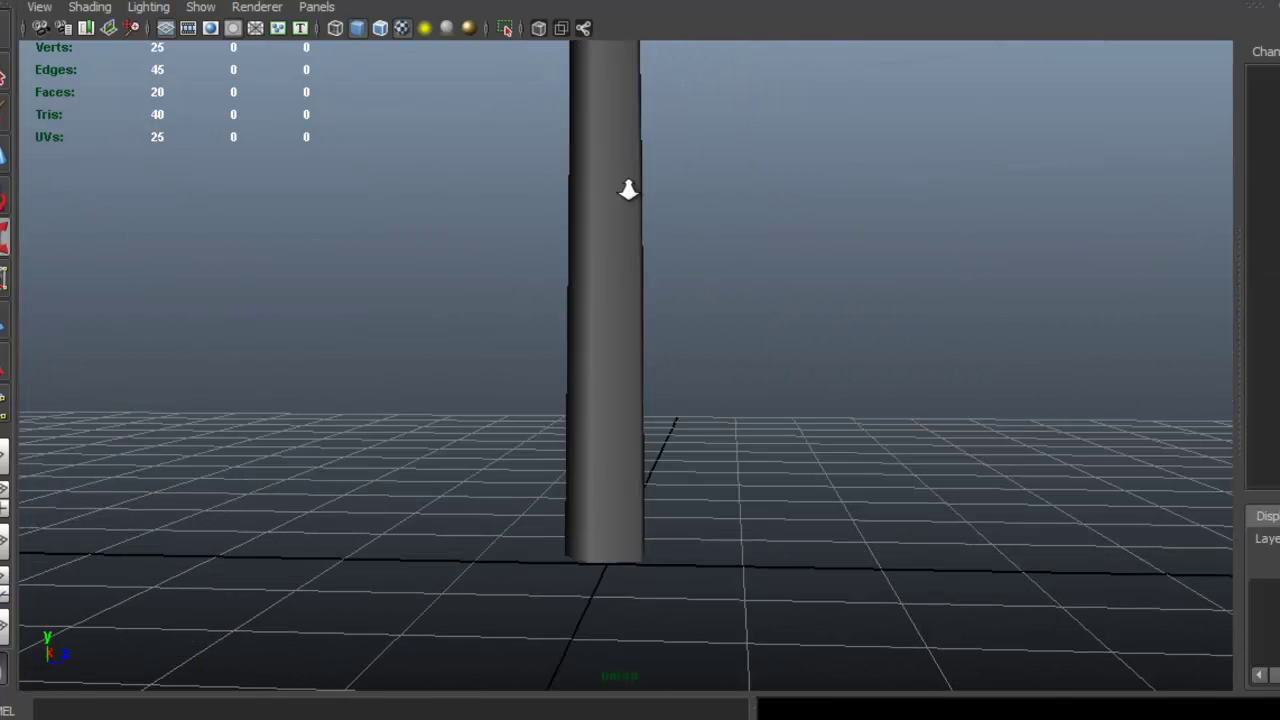
# Select the trunk mesh and open the UV Texture Editor to display its UVs
pyautogui.keyDown('alt'); pyautogui.moveTo(628, 190); pyautogui.dragTo(395, 151, button='right'); pyautogui.keyUp('alt')
pyautogui.keyDown('alt'); pyautogui.moveTo(553, 135); pyautogui.dragTo(591, 168); pyautogui.keyUp('alt')
pyautogui.keyDown('alt'); pyautogui.moveTo(591, 168); pyautogui.dragTo(617, 213, button='middle'); pyautogui.keyUp('alt')
pyautogui.keyDown('alt'); pyautogui.moveTo(694, 223); pyautogui.dragTo(599, 147, button='right'); pyautogui.keyUp('alt')
pyautogui.keyDown('alt'); pyautogui.moveTo(599, 147); pyautogui.dragTo(597, 190, button='middle'); pyautogui.keyUp('alt')
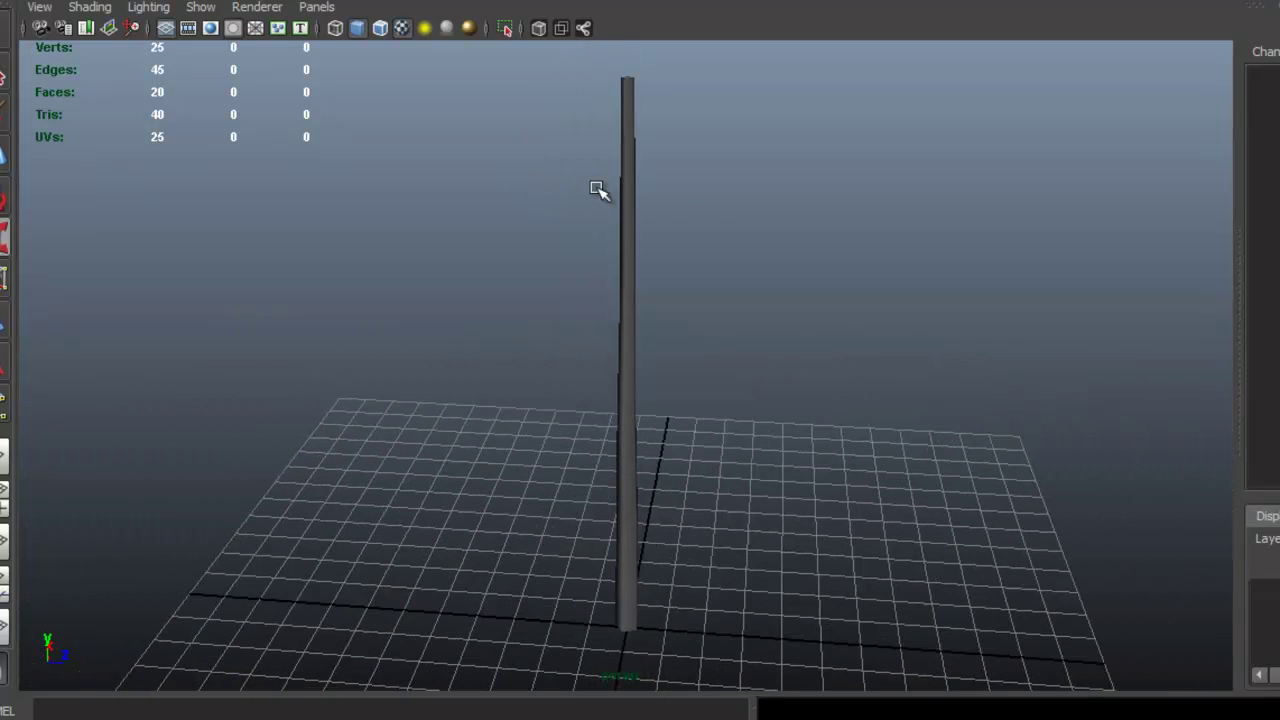
pyautogui.click(629, 197)
pyautogui.keyDown('alt'); pyautogui.moveTo(634, 200); pyautogui.dragTo(713, 221); pyautogui.keyUp('alt')
pyautogui.keyDown('alt'); pyautogui.moveTo(713, 220); pyautogui.dragTo(716, 228, button='middle'); pyautogui.keyUp('alt')
pyautogui.keyDown('alt'); pyautogui.moveTo(739, 223); pyautogui.dragTo(660, 230, button='right'); pyautogui.keyUp('alt')
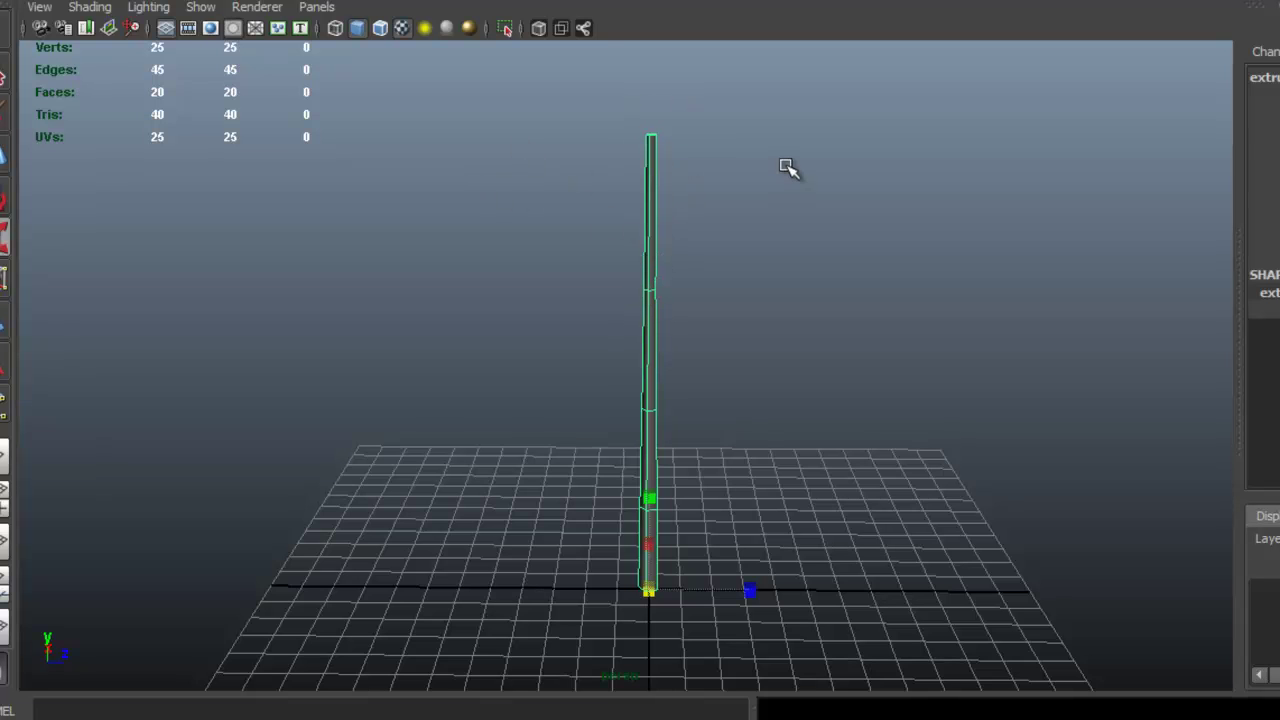
pyautogui.keyDown('alt'); pyautogui.moveTo(677, 211); pyautogui.dragTo(698, 238); pyautogui.keyUp('alt')
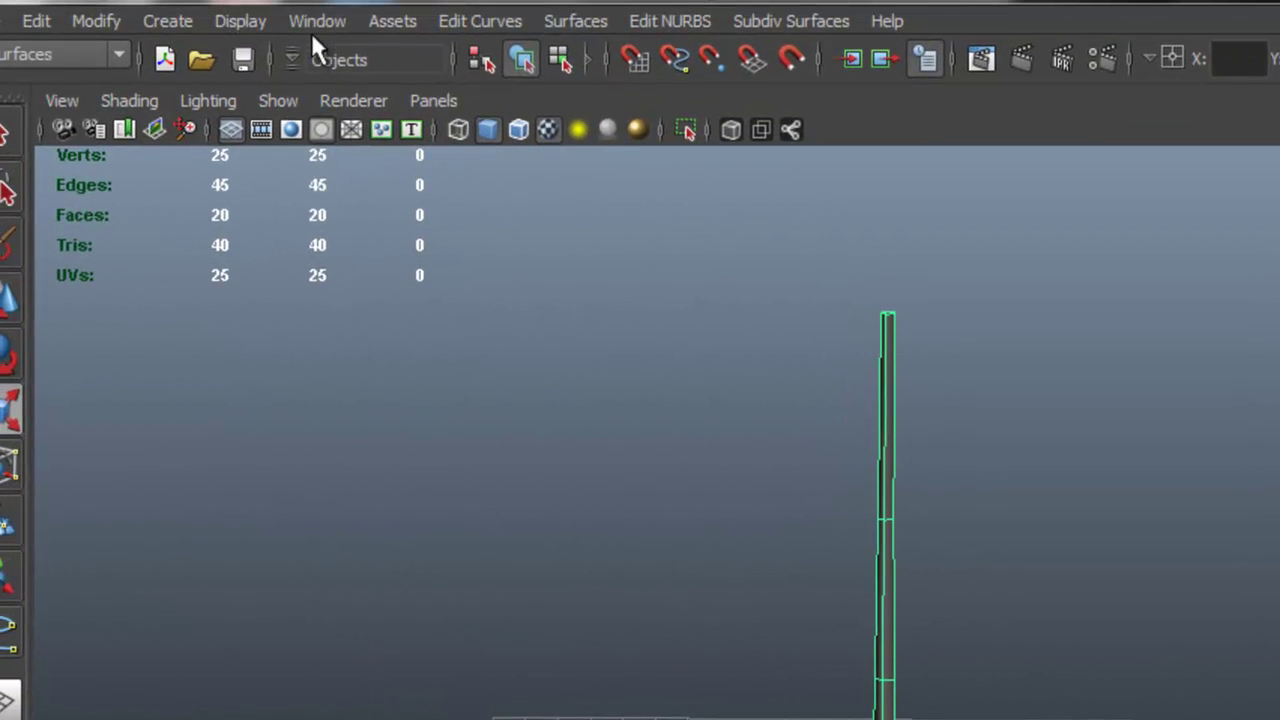
pyautogui.click(315, 25)
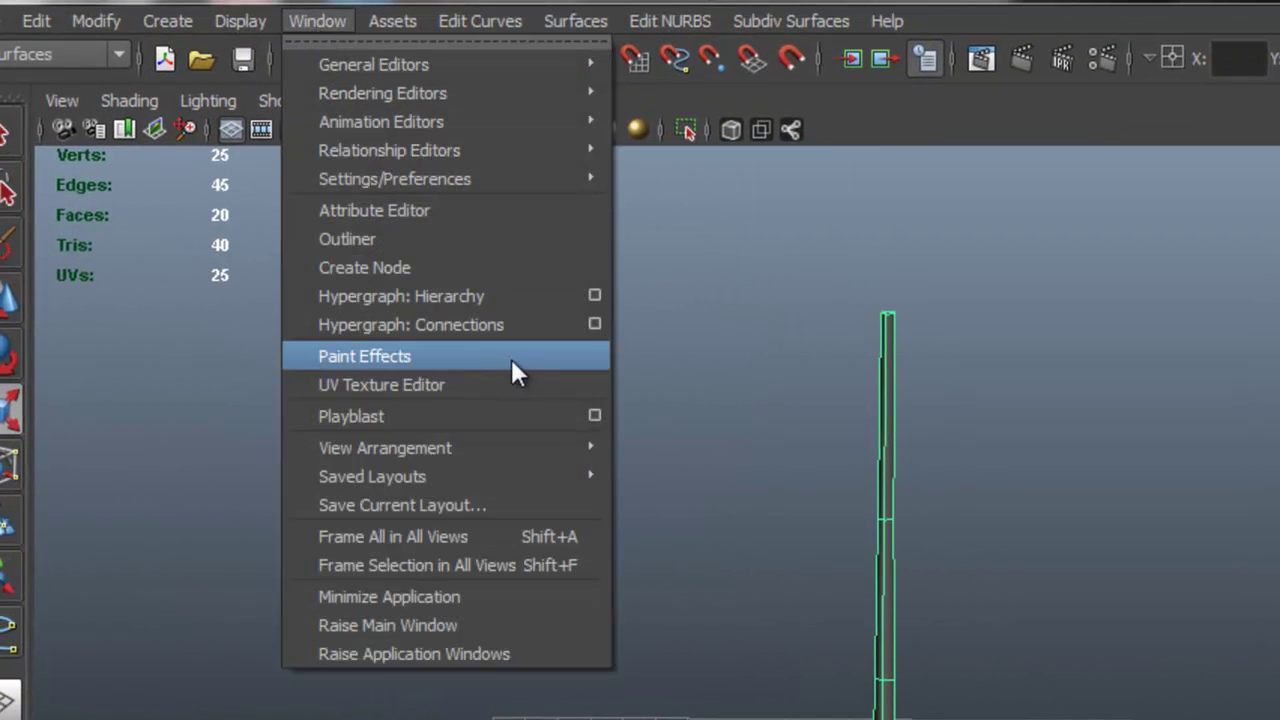
pyautogui.click(511, 385)
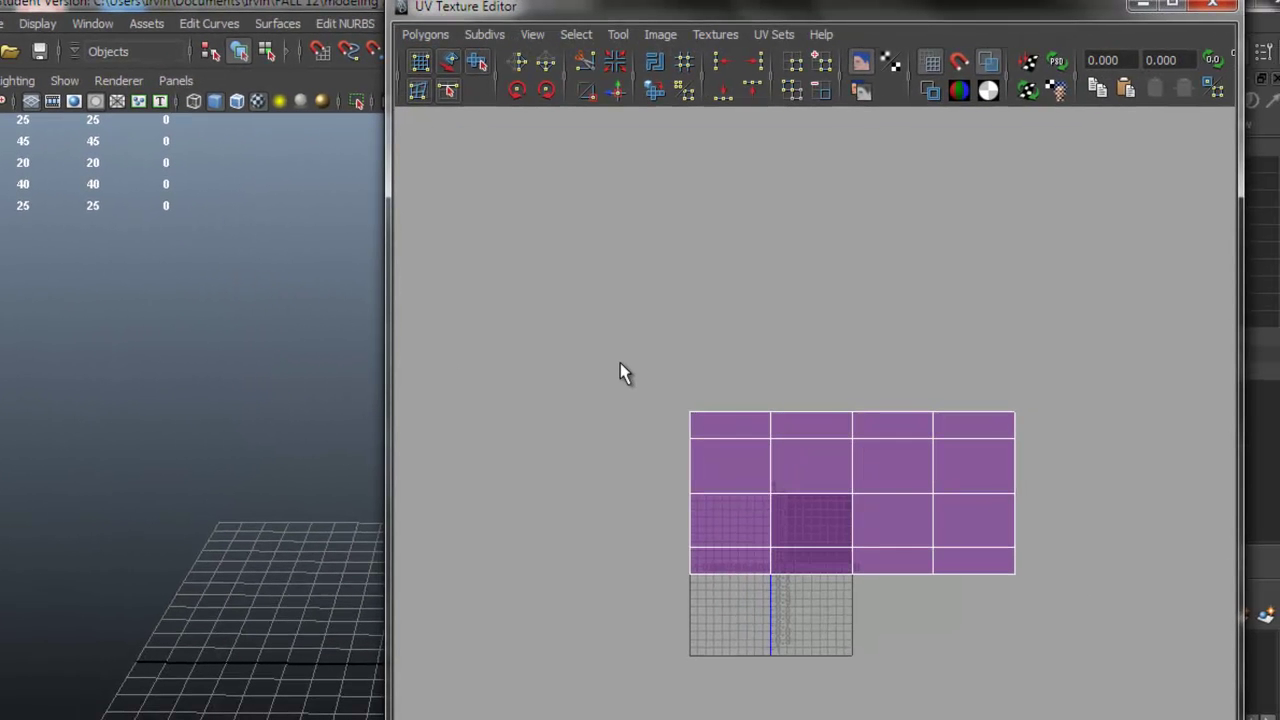
# Select all of the trunk's UVs in the UV Texture Editor, try moving the shell and undo the move
pyautogui.keyDown('alt'); pyautogui.moveTo(835, 455); pyautogui.dragTo(825, 413, button='middle'); pyautogui.keyUp('alt')
pyautogui.scroll(3, 819, 423)
pyautogui.keyDown('alt'); pyautogui.moveTo(312, 368); pyautogui.dragTo(166, 352, button='middle'); pyautogui.keyUp('alt')
pyautogui.keyDown('alt'); pyautogui.moveTo(224, 346); pyautogui.dragTo(231, 368); pyautogui.keyUp('alt')
pyautogui.keyDown('alt'); pyautogui.moveTo(234, 369); pyautogui.dragTo(313, 385, button='right'); pyautogui.keyUp('alt')
pyautogui.keyDown('alt'); pyautogui.moveTo(262, 384); pyautogui.dragTo(150, 360); pyautogui.keyUp('alt')
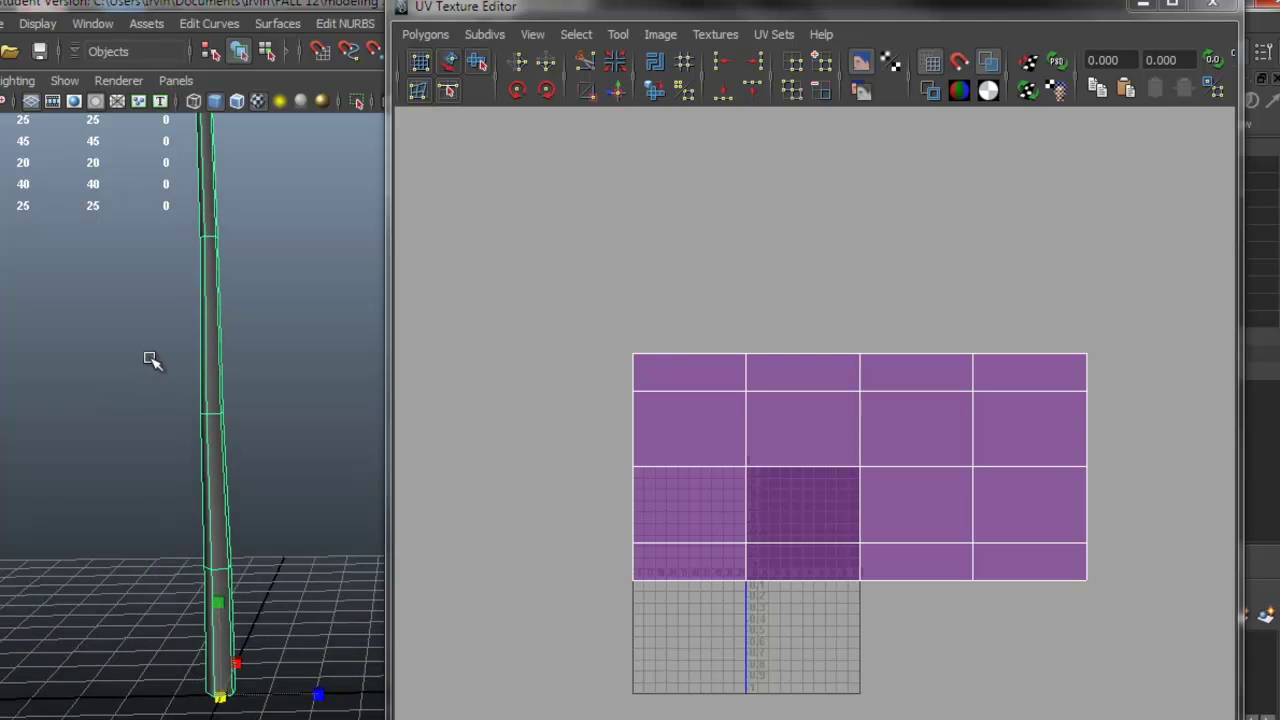
pyautogui.click(448, 64)
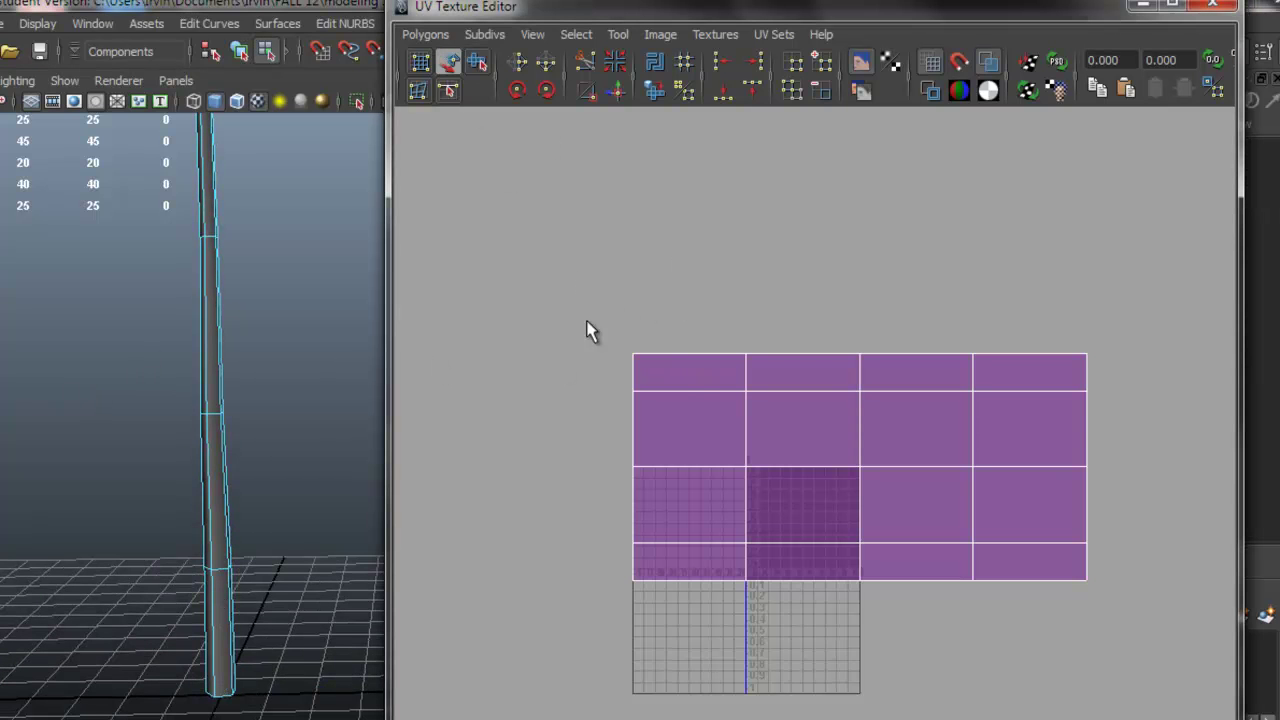
pyautogui.moveTo(587, 321); pyautogui.dragTo(692, 377)
pyautogui.moveTo(859, 466); pyautogui.dragTo(783, 366)
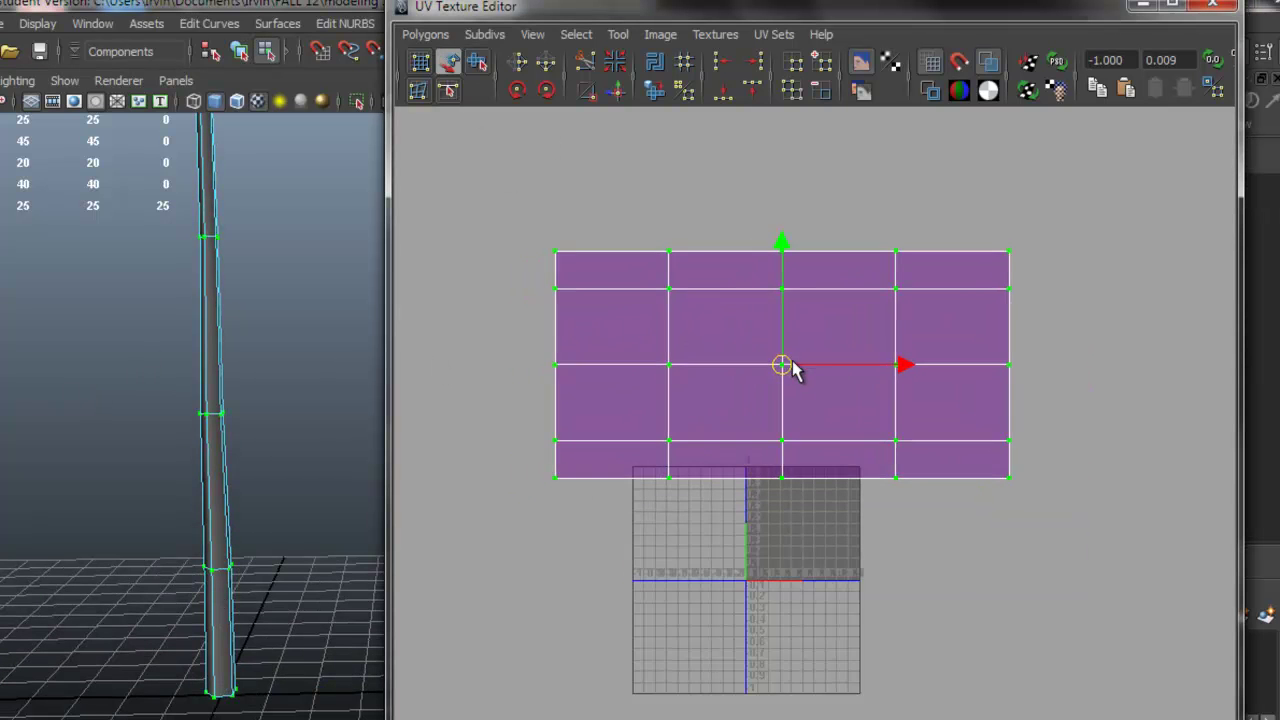
pyautogui.hotkey('ctrl', 'z')
# Lay out the trunk's UVs with World prescale, the Into region shell layout and Uniform scale mode
pyautogui.keyDown('alt'); pyautogui.moveTo(258, 286); pyautogui.dragTo(282, 392); pyautogui.keyUp('alt')
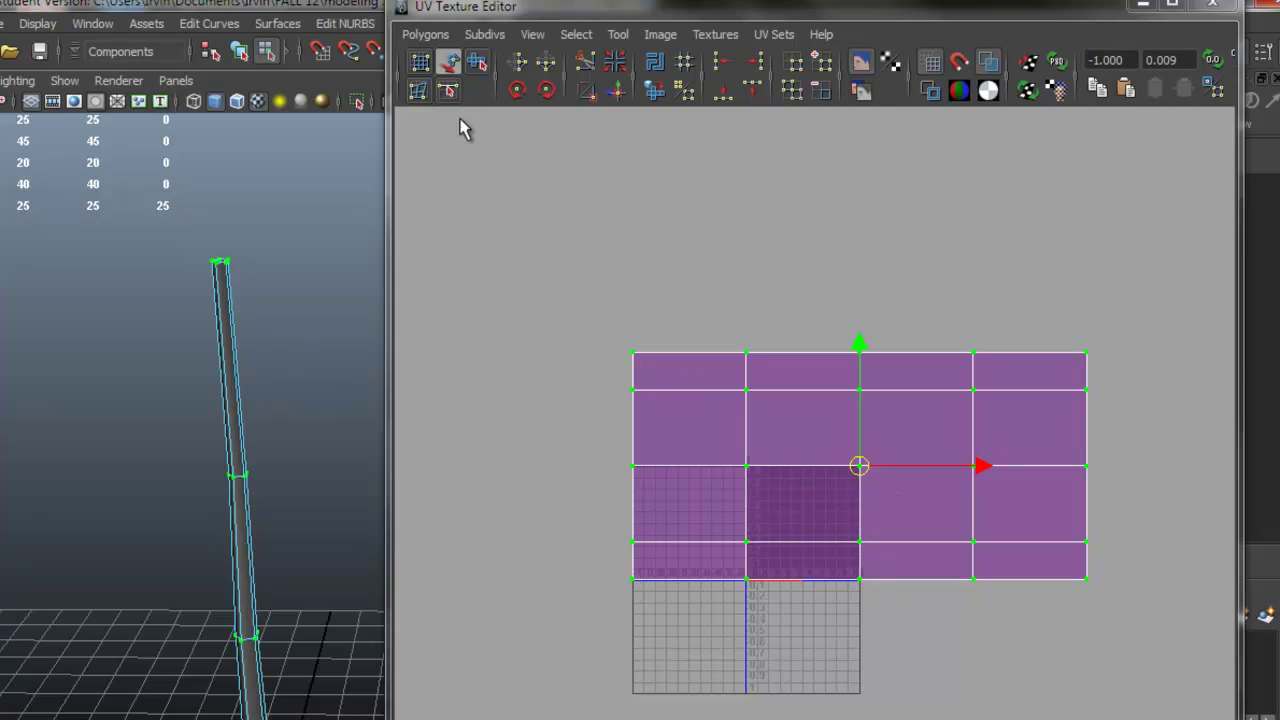
pyautogui.click(421, 35)
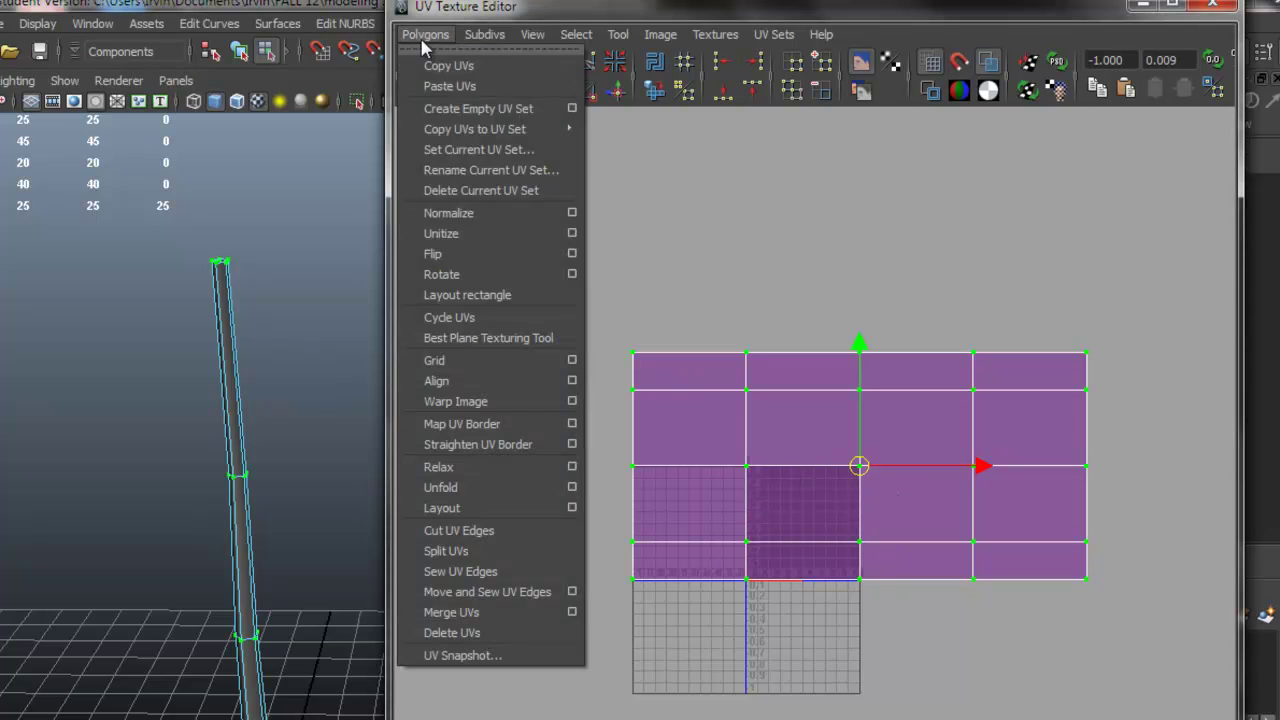
pyautogui.click(573, 510)
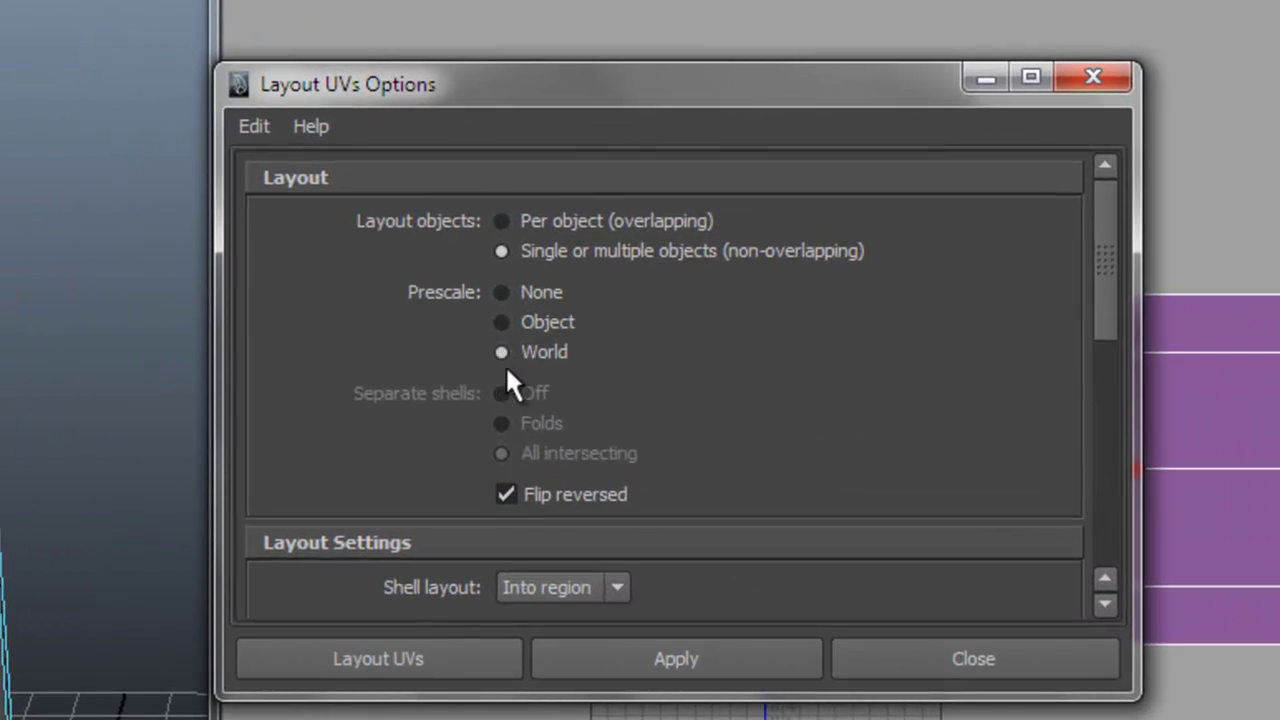
pyautogui.scroll(-5, 480, 400)
pyautogui.scroll(4, 550, 425)
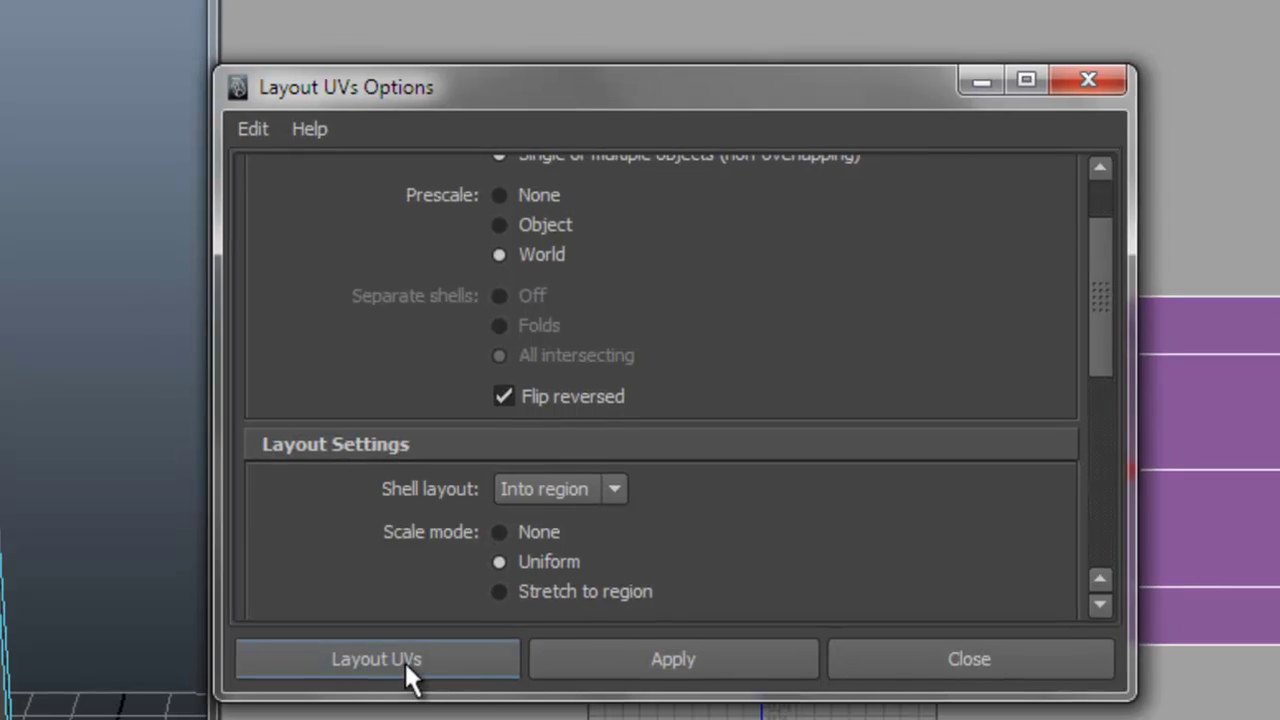
pyautogui.click(400, 661)
pyautogui.keyDown('alt'); pyautogui.moveTo(768, 563); pyautogui.dragTo(880, 562, button='right'); pyautogui.keyUp('alt')
pyautogui.keyDown('alt'); pyautogui.moveTo(876, 575); pyautogui.dragTo(837, 289, button='middle'); pyautogui.keyUp('alt')
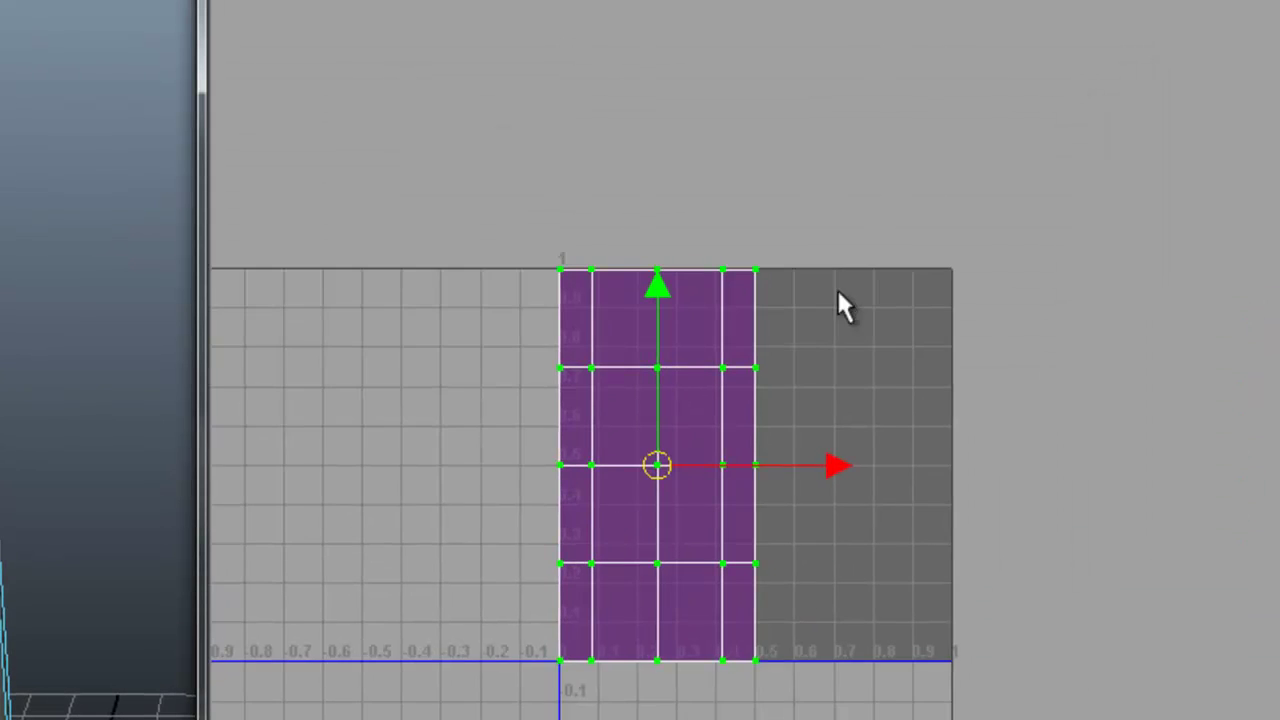
pyautogui.keyDown('alt'); pyautogui.moveTo(840, 296); pyautogui.dragTo(838, 344, button='right'); pyautogui.keyUp('alt')
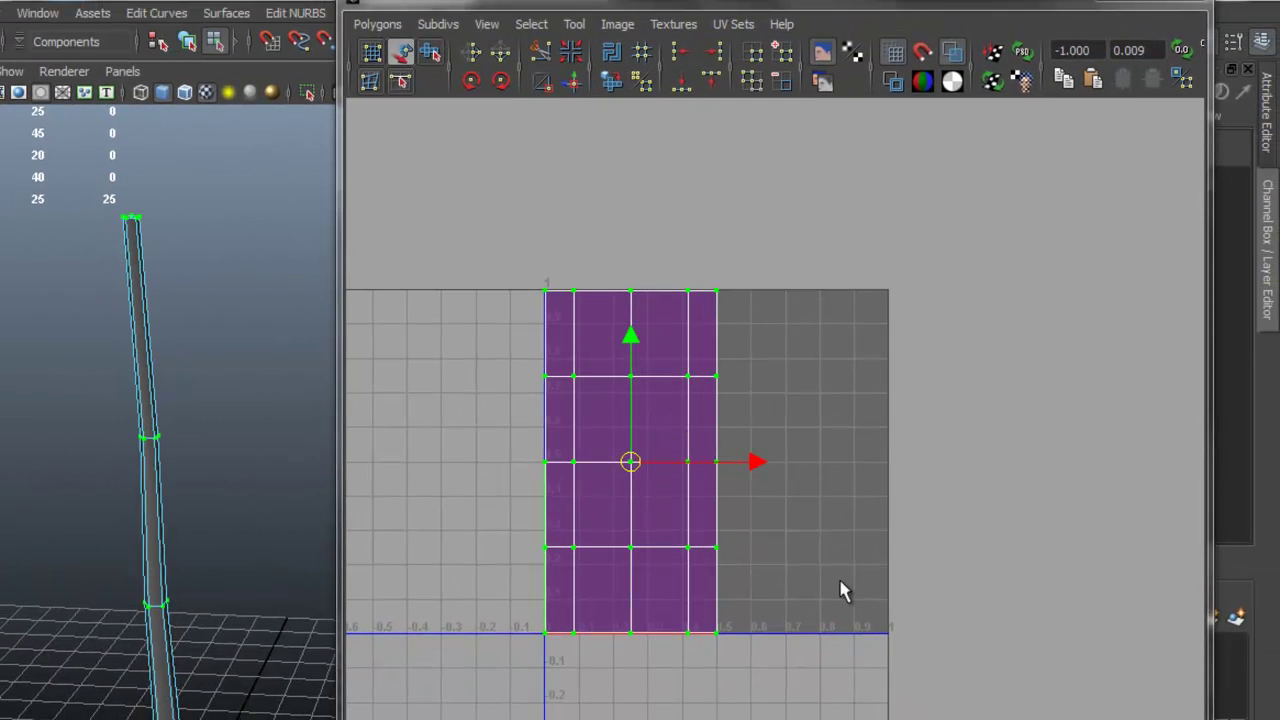
# Scale the trunk's UV shell horizontally and move it to fill the 0 to 1 texture square
pyautogui.press('r')
pyautogui.moveTo(747, 463); pyautogui.dragTo(869, 463)
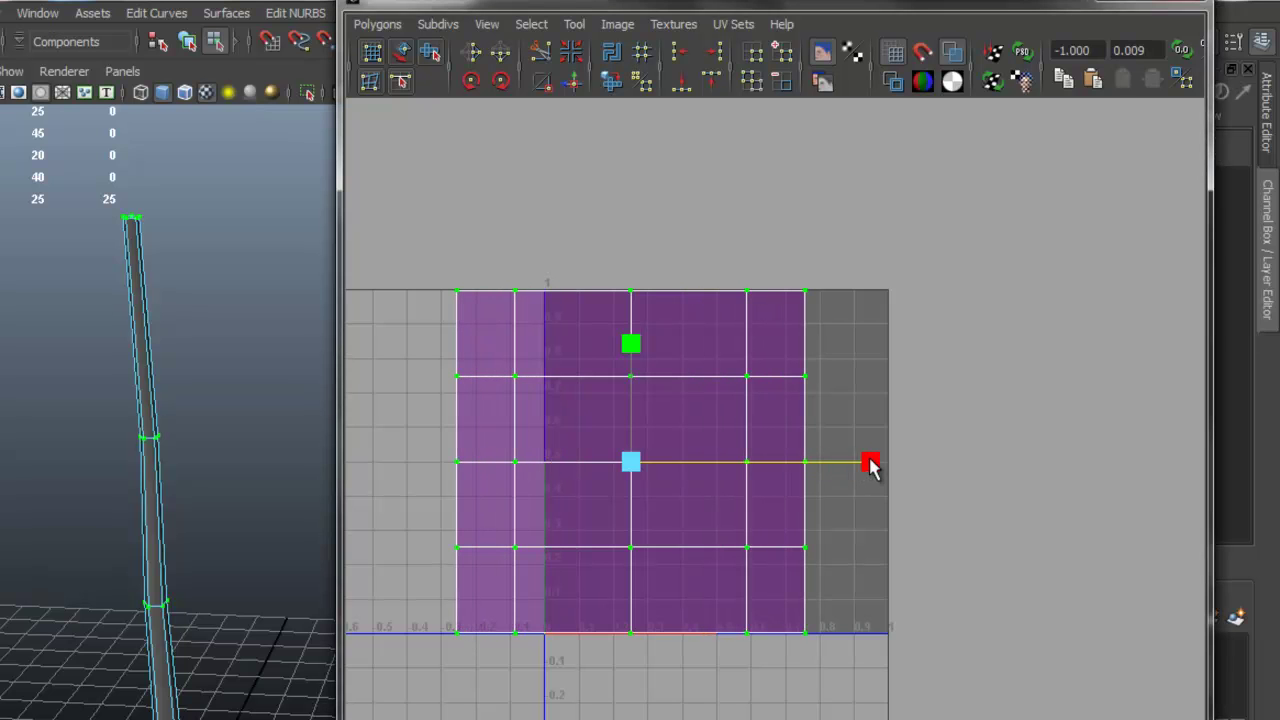
pyautogui.press('w')
pyautogui.moveTo(754, 463); pyautogui.dragTo(832, 464)
pyautogui.press('r')
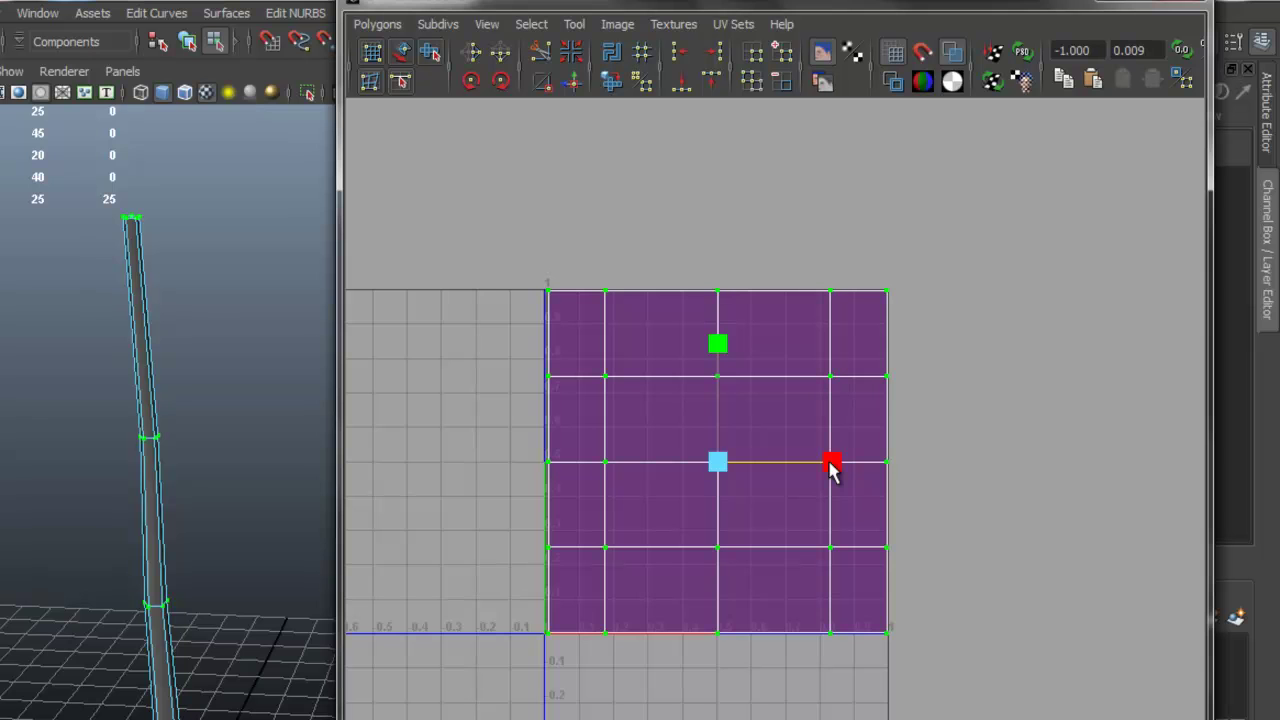
# Nudge the widened UV shell sideways within the texture square and apply Layout to it
pyautogui.click(378, 23)
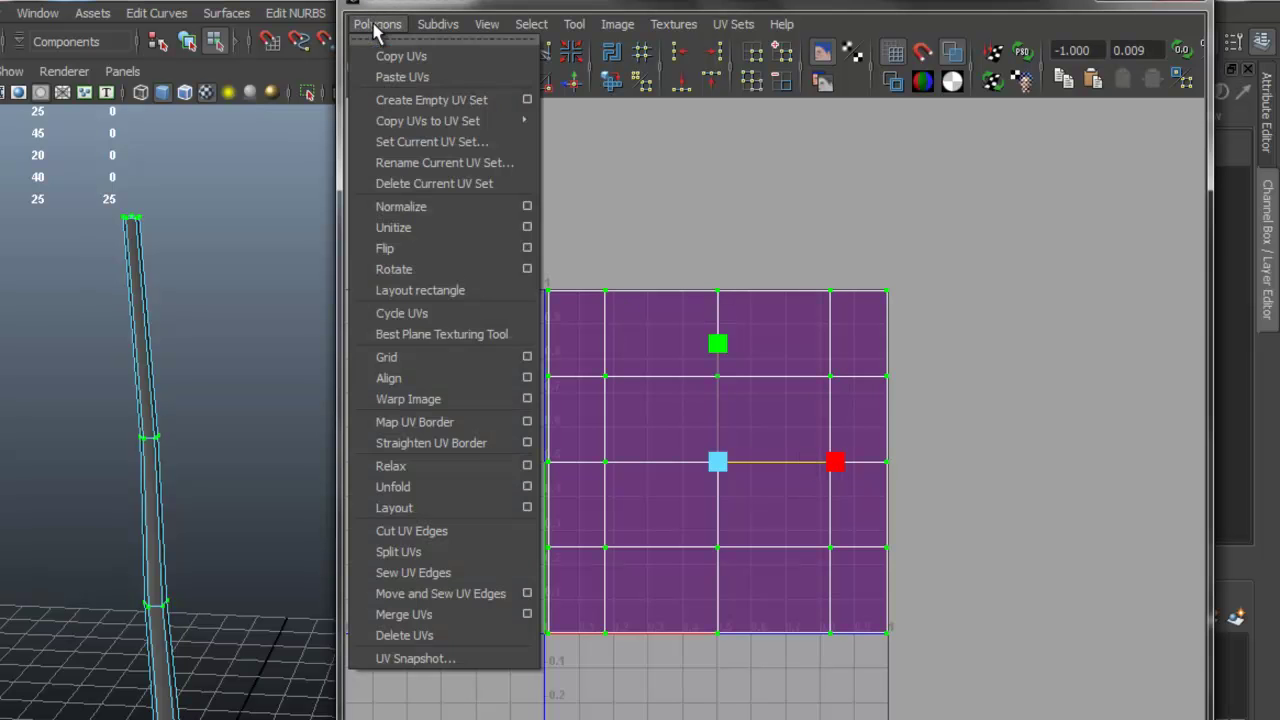
pyautogui.click(460, 507)
pyautogui.keyDown('alt'); pyautogui.moveTo(460, 515); pyautogui.dragTo(795, 478, button='right'); pyautogui.keyUp('alt')
pyautogui.moveTo(825, 477); pyautogui.dragTo(826, 477)
pyautogui.press('w')
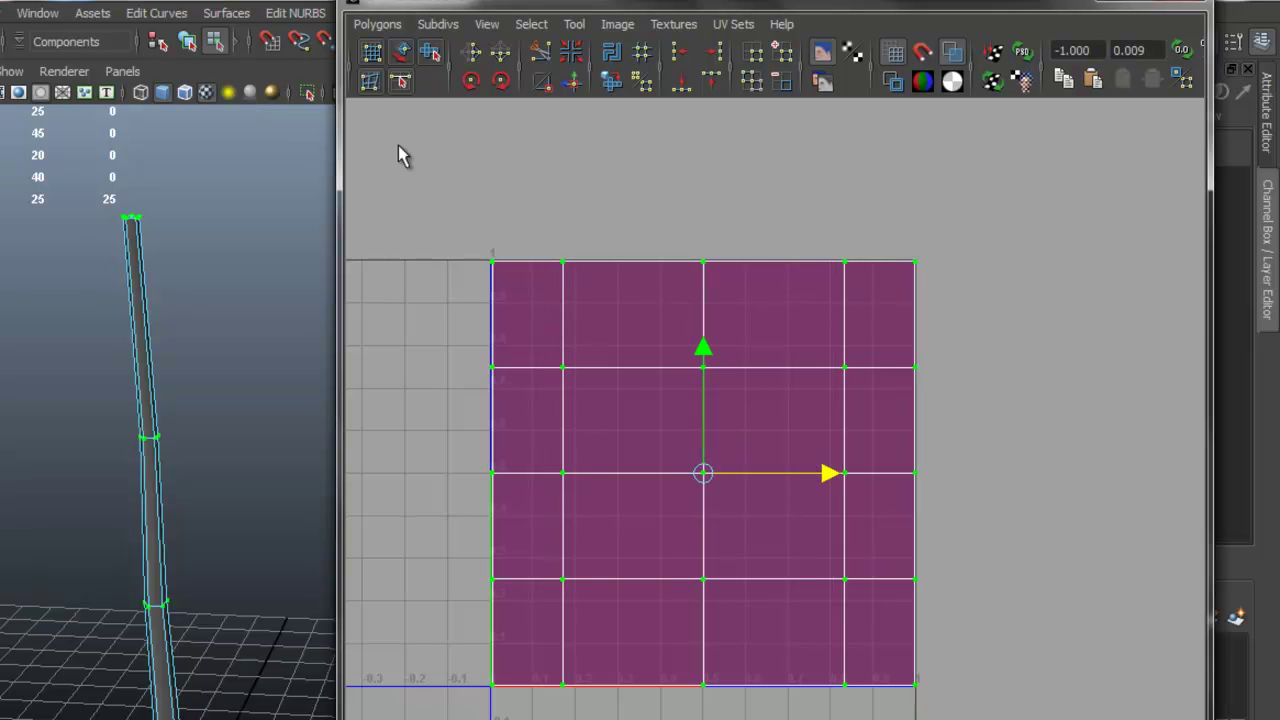
pyautogui.click(378, 28)
pyautogui.click(476, 505)
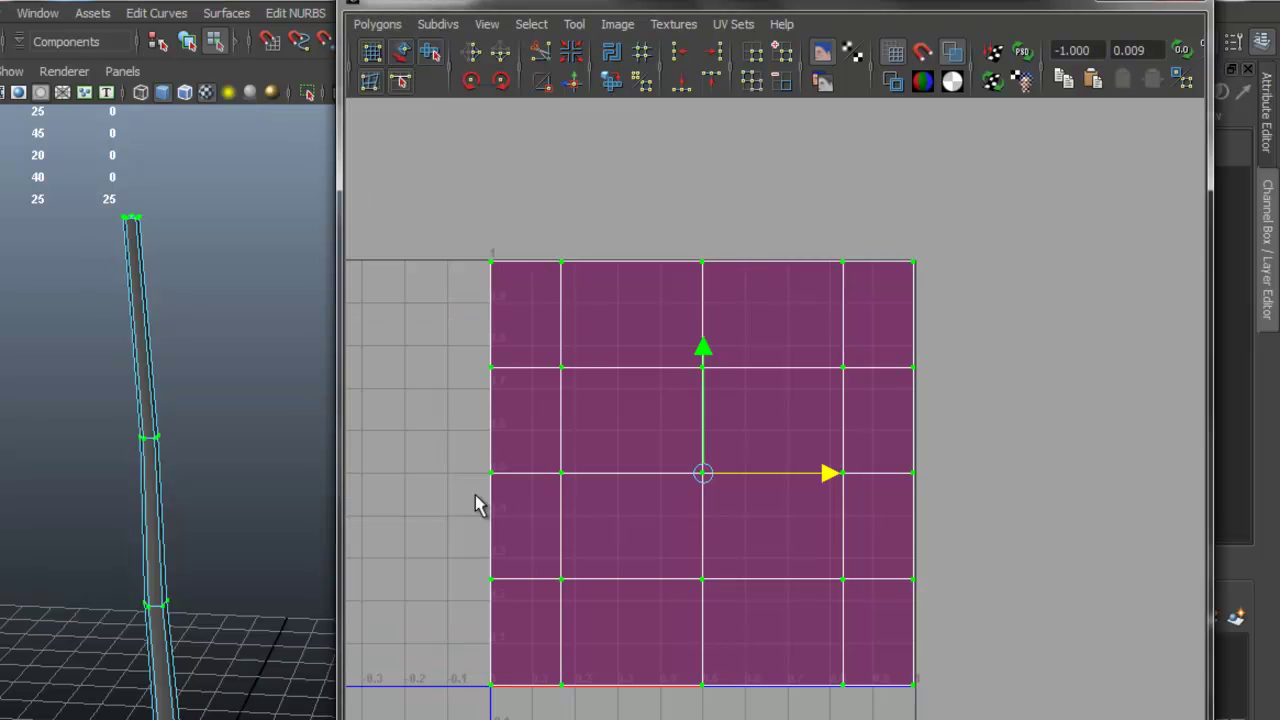
# Deselect the UVs and examine how the trunk's shell lines up with the texture square's borders
pyautogui.click(1000, 408)
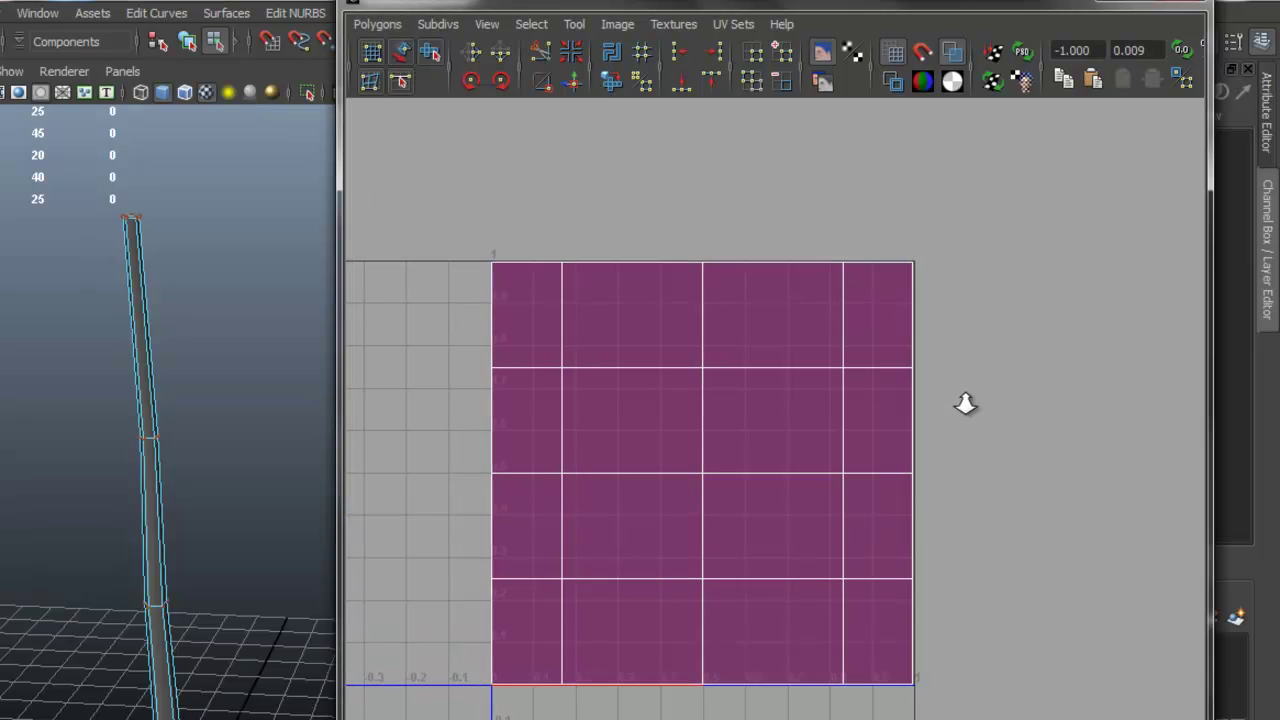
pyautogui.keyDown('alt'); pyautogui.moveTo(963, 403); pyautogui.dragTo(1181, 448, button='right'); pyautogui.keyUp('alt')
pyautogui.keyDown('alt'); pyautogui.moveTo(866, 361); pyautogui.dragTo(1011, 236, button='middle'); pyautogui.keyUp('alt')
pyautogui.keyDown('alt'); pyautogui.moveTo(645, 495); pyautogui.dragTo(910, 530, button='right'); pyautogui.keyUp('alt')
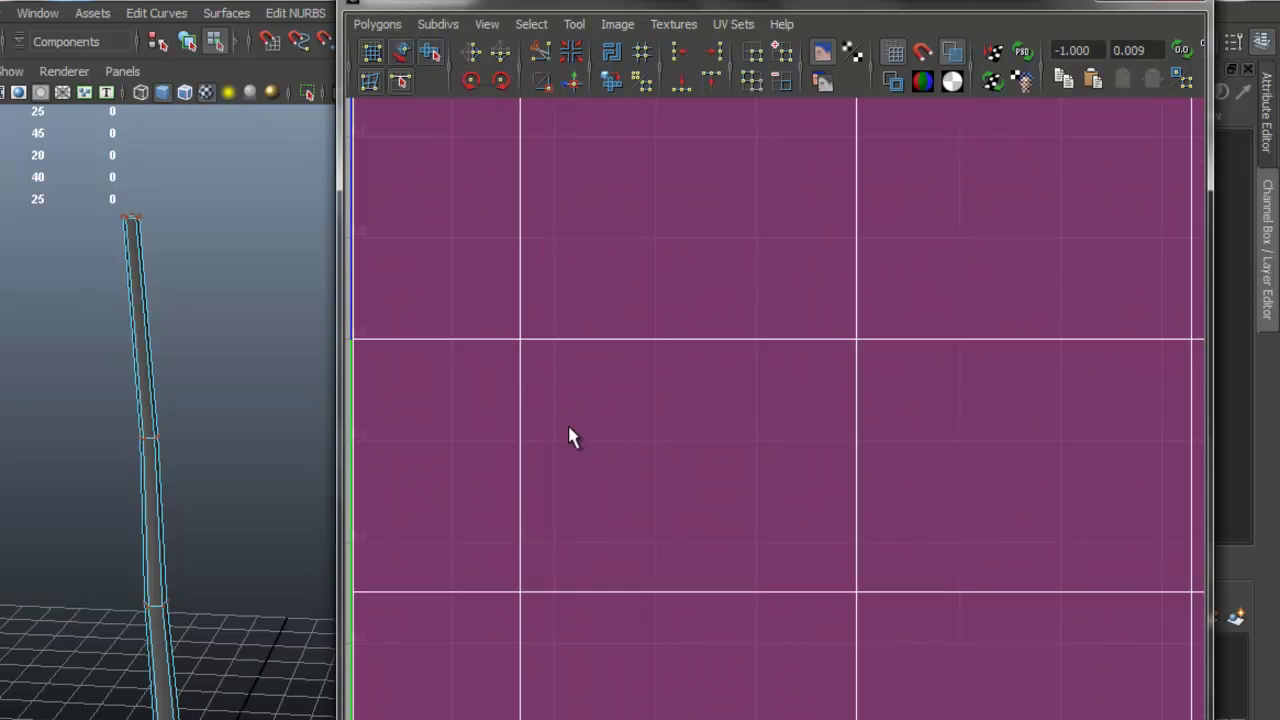
pyautogui.keyDown('alt'); pyautogui.moveTo(575, 432); pyautogui.dragTo(880, 531, button='middle'); pyautogui.keyUp('alt')
pyautogui.keyDown('alt'); pyautogui.moveTo(761, 425); pyautogui.dragTo(470, 375, button='right'); pyautogui.keyUp('alt')
pyautogui.keyDown('alt'); pyautogui.moveTo(965, 405); pyautogui.dragTo(808, 350, button='right'); pyautogui.keyUp('alt')
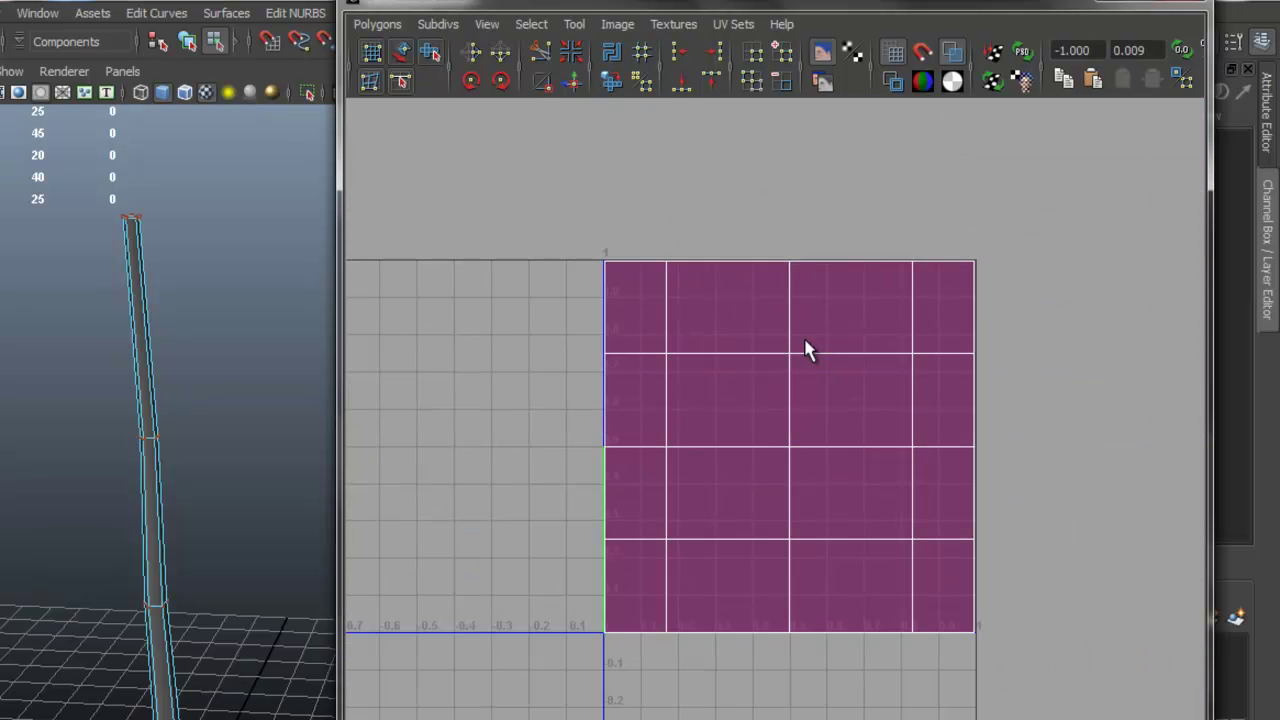
# Close the UV Texture Editor, return to object mode and select the trunk
pyautogui.click(1190, 4)
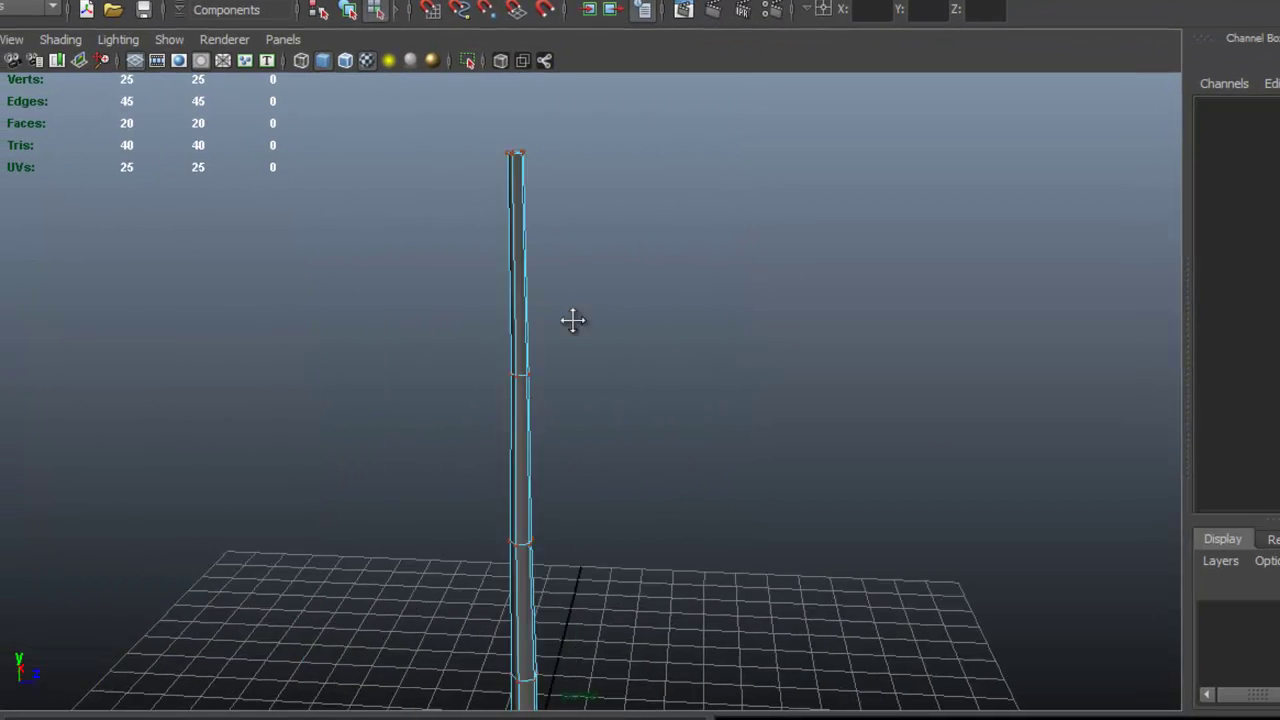
pyautogui.rightClick(402, 275)
pyautogui.moveTo(562, 244); pyautogui.dragTo(650, 216, button='right')
pyautogui.click(558, 256)
pyautogui.keyDown('alt'); pyautogui.moveTo(661, 373); pyautogui.dragTo(598, 328); pyautogui.keyUp('alt')
pyautogui.keyDown('alt'); pyautogui.moveTo(550, 320); pyautogui.dragTo(631, 325, button='right'); pyautogui.keyUp('alt')
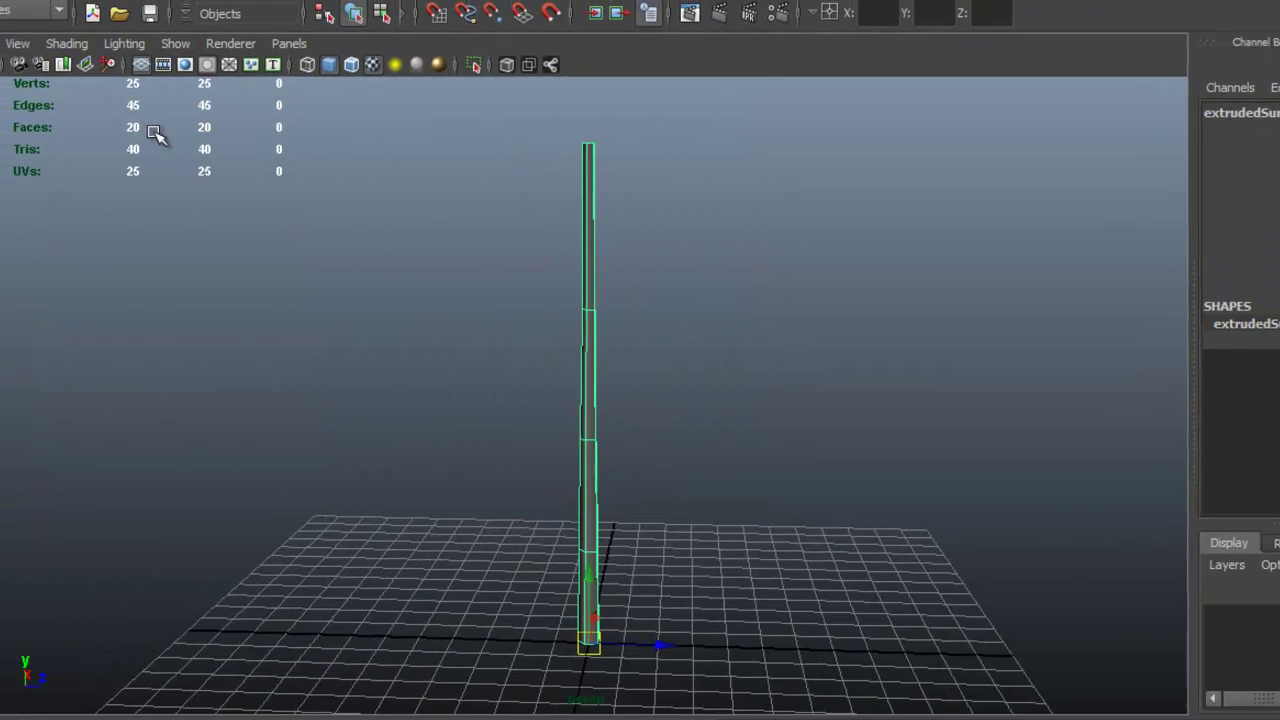
# Duplicate the trunk and move the copy up and beside the original
pyautogui.click(48, 17)
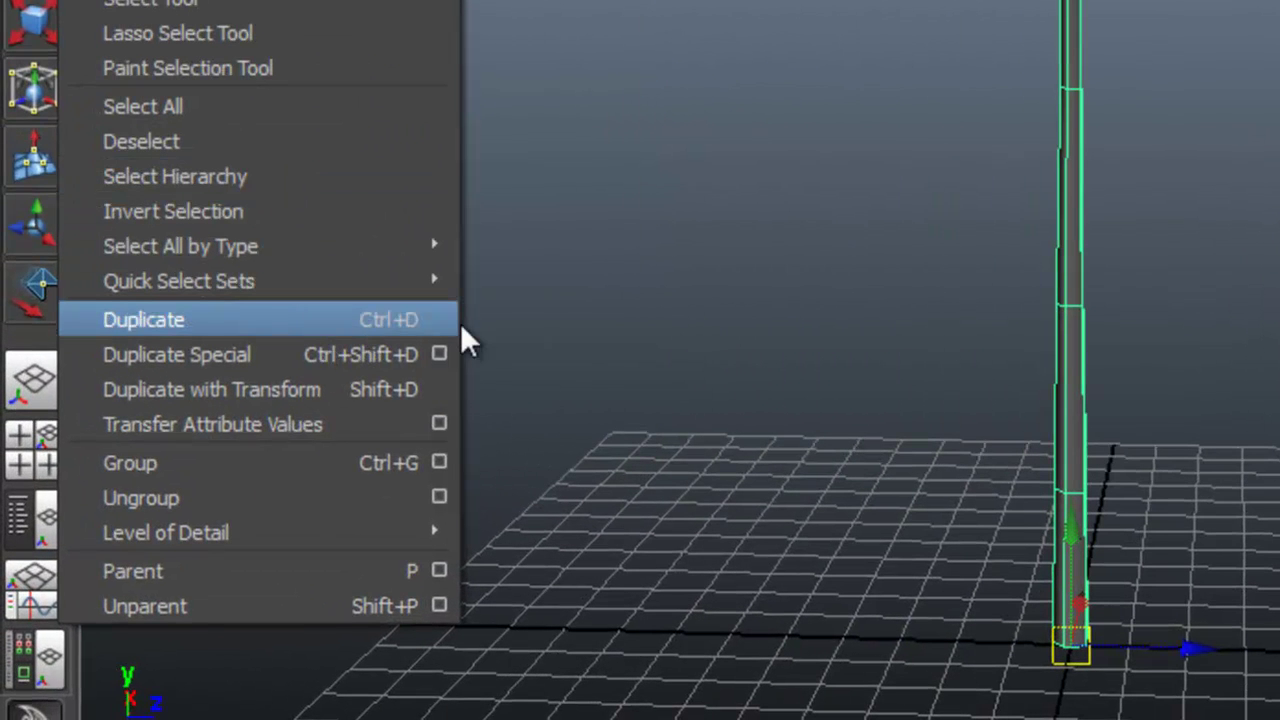
pyautogui.click(364, 324)
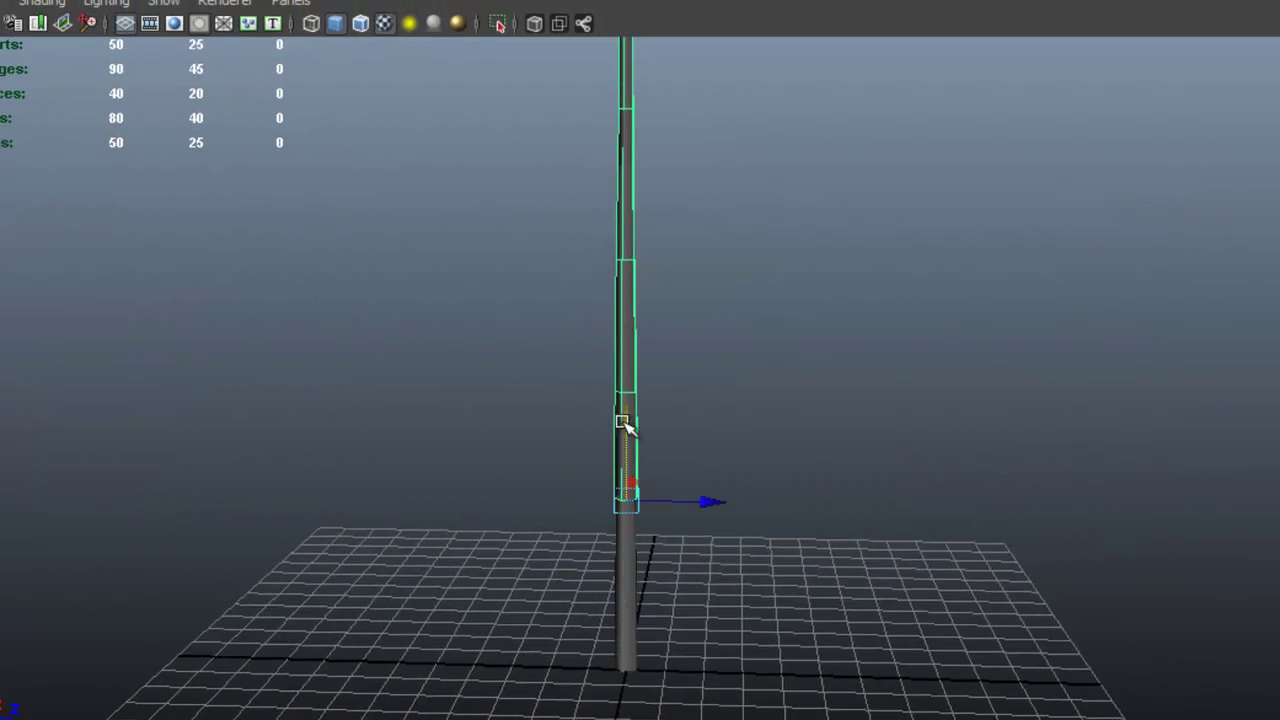
pyautogui.moveTo(712, 500); pyautogui.dragTo(634, 491)
pyautogui.keyDown('alt'); pyautogui.moveTo(611, 406); pyautogui.dragTo(668, 485, button='middle'); pyautogui.keyUp('alt')
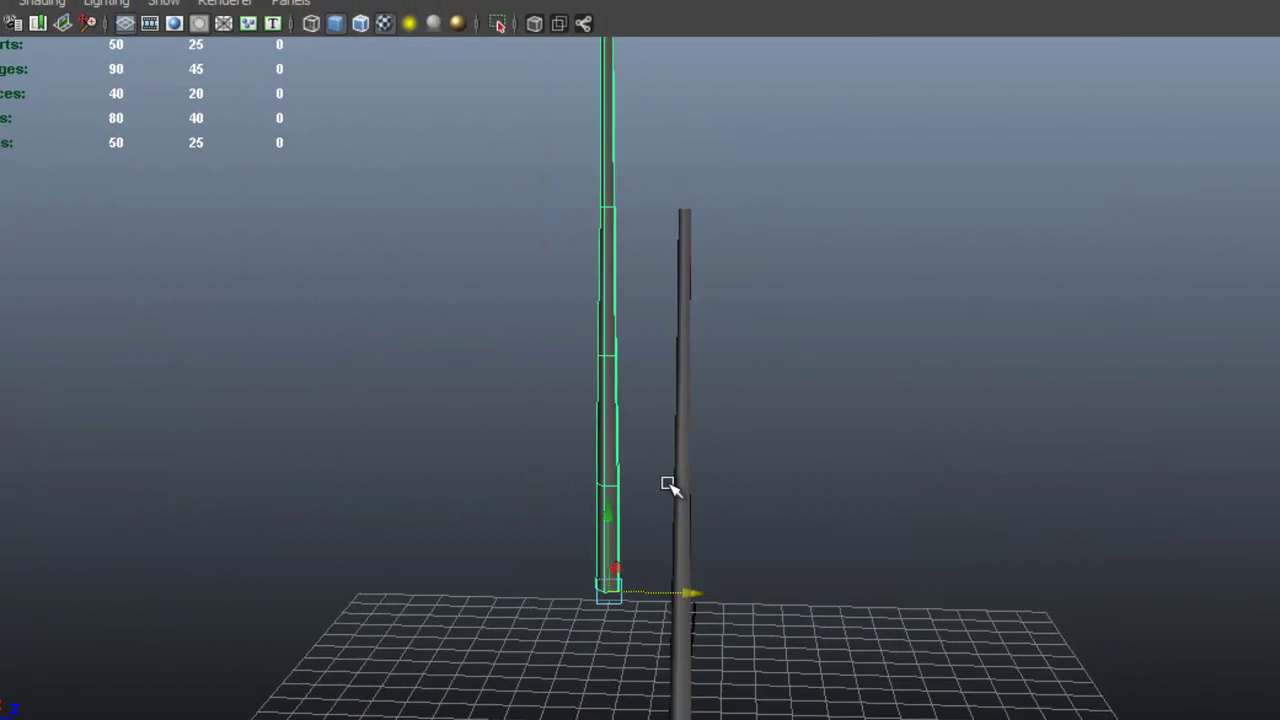
# Scale the duplicated trunk down uniformly to make a smaller, thinner branch piece
pyautogui.press('r')
pyautogui.moveTo(607, 594); pyautogui.dragTo(331, 460)
pyautogui.keyDown('alt'); pyautogui.moveTo(331, 460); pyautogui.dragTo(558, 399, button='middle'); pyautogui.keyUp('alt')
pyautogui.keyDown('alt'); pyautogui.moveTo(558, 399); pyautogui.dragTo(775, 392, button='right'); pyautogui.keyUp('alt')
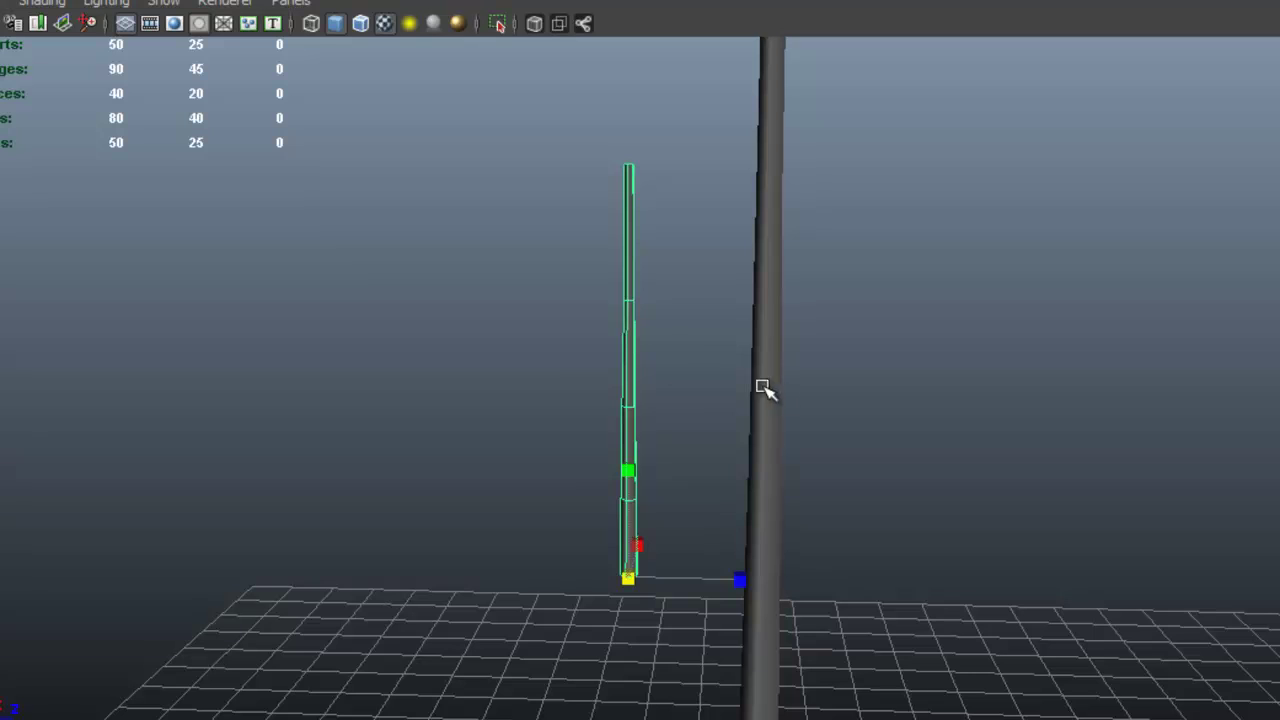
# Duplicate the small branch piece three times and space the copies out in a row away from the trunk
pyautogui.hotkey('ctrl', 'd')
pyautogui.press('w')
pyautogui.moveTo(714, 577); pyautogui.dragTo(205, 563)
pyautogui.hotkey('ctrl', 'd')
pyautogui.hotkey('ctrl', 'd')
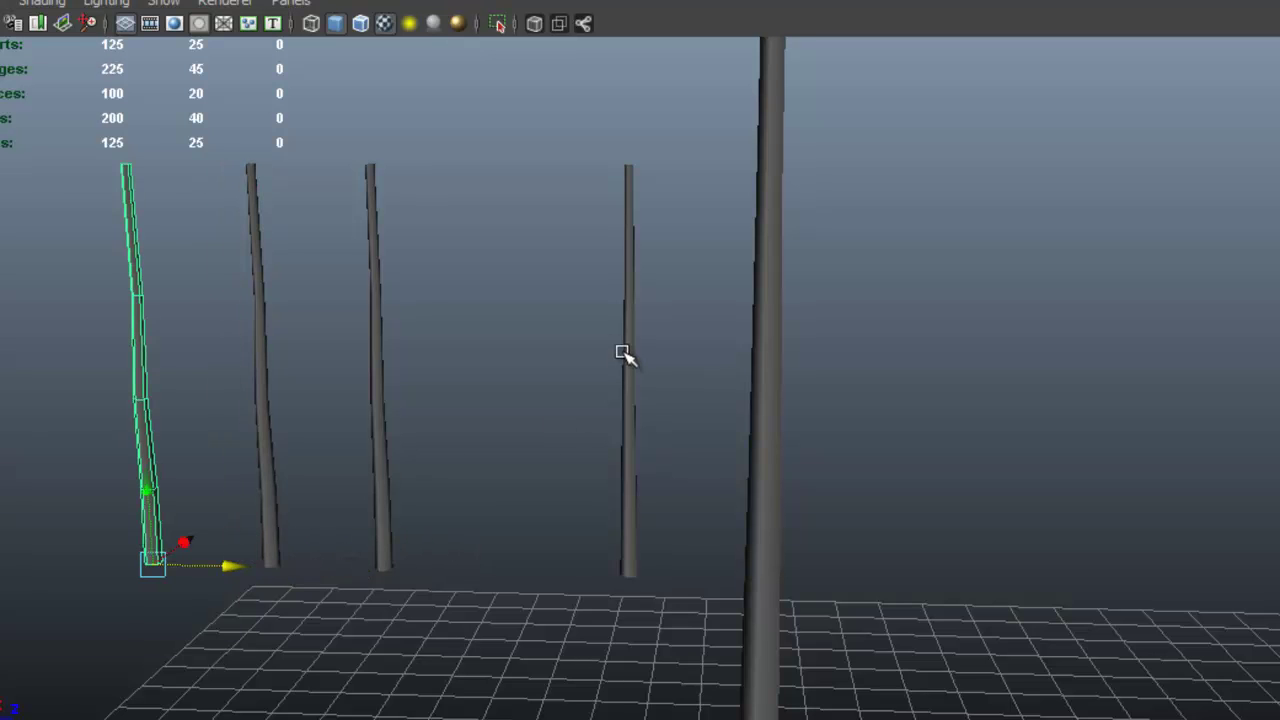
# Bend the main trunk by moving its upper edge loops sideways, including the loop at its tip
pyautogui.click(626, 357)
pyautogui.keyDown('alt'); pyautogui.moveTo(680, 266); pyautogui.dragTo(597, 538, button='middle'); pyautogui.keyUp('alt')
pyautogui.keyDown('alt'); pyautogui.moveTo(620, 648); pyautogui.dragTo(1045, 395); pyautogui.keyUp('alt')
pyautogui.click(826, 266)
pyautogui.moveTo(922, 340); pyautogui.dragTo(927, 288, button='right')
pyautogui.doubleClick(918, 372)
pyautogui.moveTo(848, 345)
pyautogui.mouseDown()
pyautogui.moveTo(803, 325)
pyautogui.moveTo(836, 341)
pyautogui.mouseUp()
pyautogui.keyDown('alt'); pyautogui.moveTo(928, 150); pyautogui.dragTo(852, 292, button='middle'); pyautogui.keyUp('alt')
pyautogui.keyDown('alt'); pyautogui.moveTo(852, 292); pyautogui.dragTo(943, 257); pyautogui.keyUp('alt')
pyautogui.doubleClick(942, 250)
pyautogui.moveTo(872, 228); pyautogui.dragTo(873, 276)
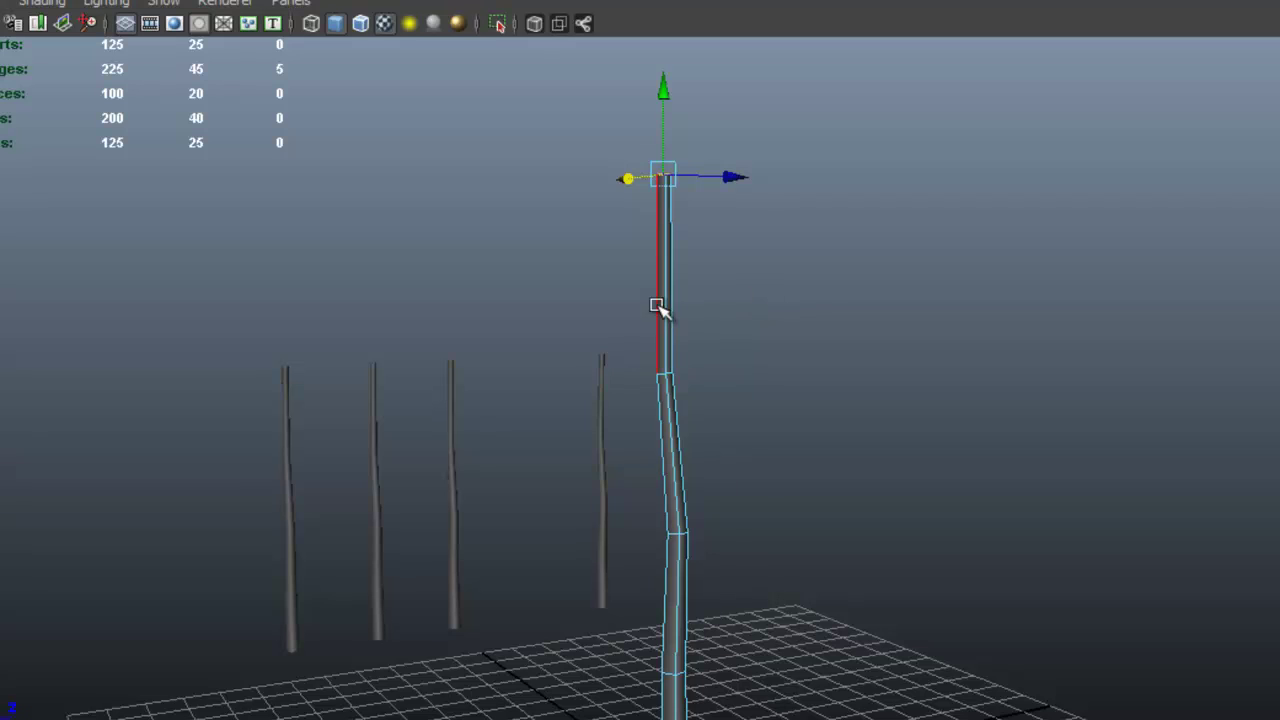
pyautogui.click(752, 246)
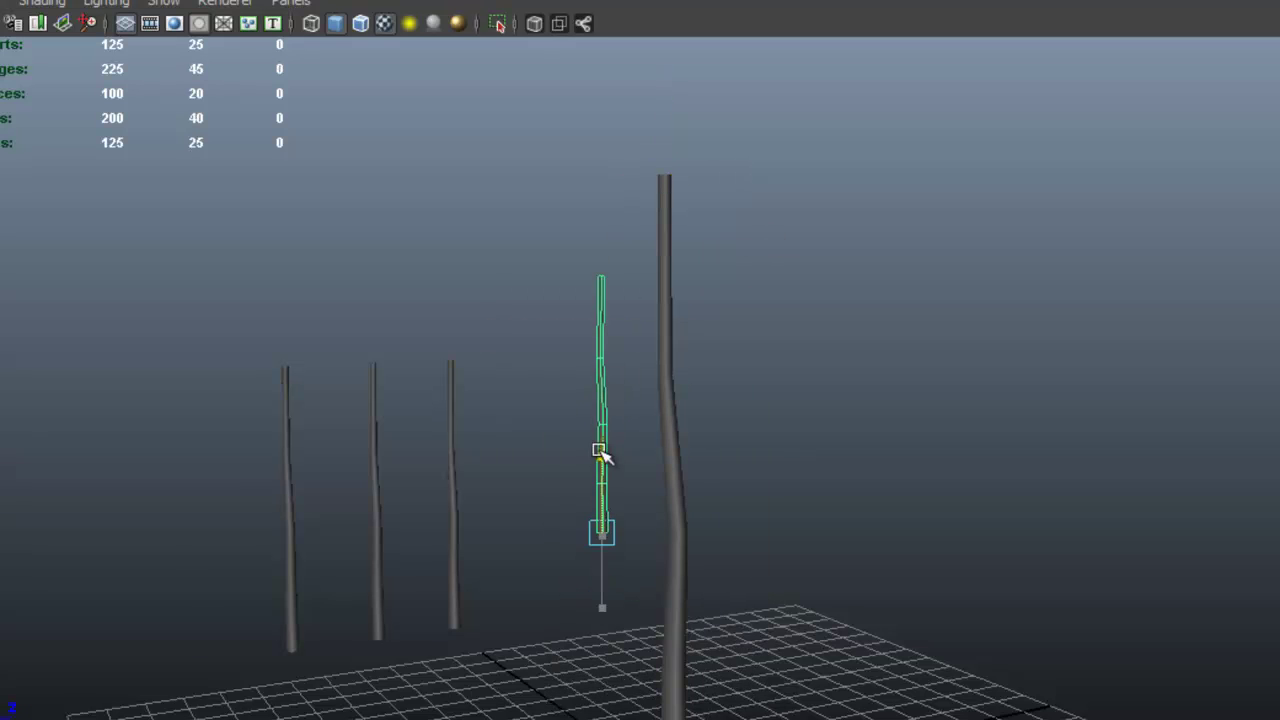
# Move the nearest branch piece onto the trunk's middle bend, rotate it outward and scale it up
pyautogui.scroll(3, 726, 477)
pyautogui.moveTo(677, 503); pyautogui.dragTo(679, 502)
pyautogui.moveTo(781, 484); pyautogui.dragTo(770, 486)
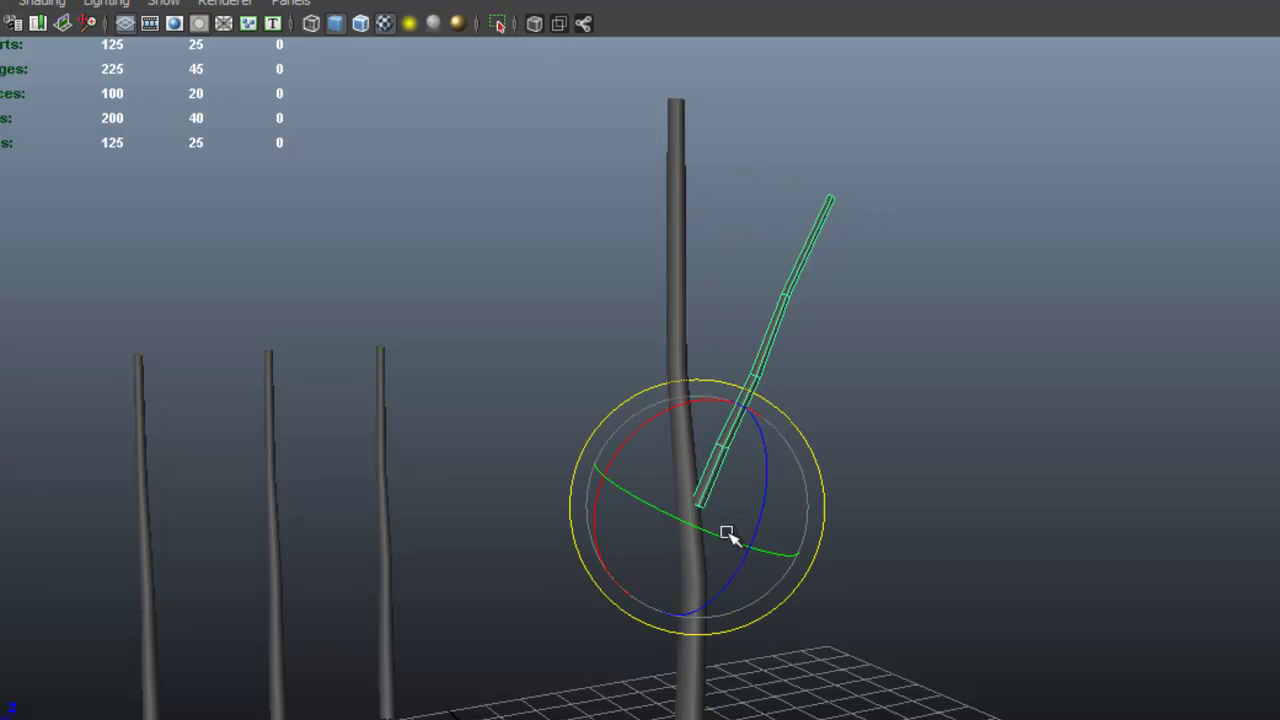
pyautogui.keyDown('alt'); pyautogui.moveTo(735, 512); pyautogui.dragTo(880, 456); pyautogui.keyUp('alt')
pyautogui.moveTo(802, 492); pyautogui.dragTo(791, 509)
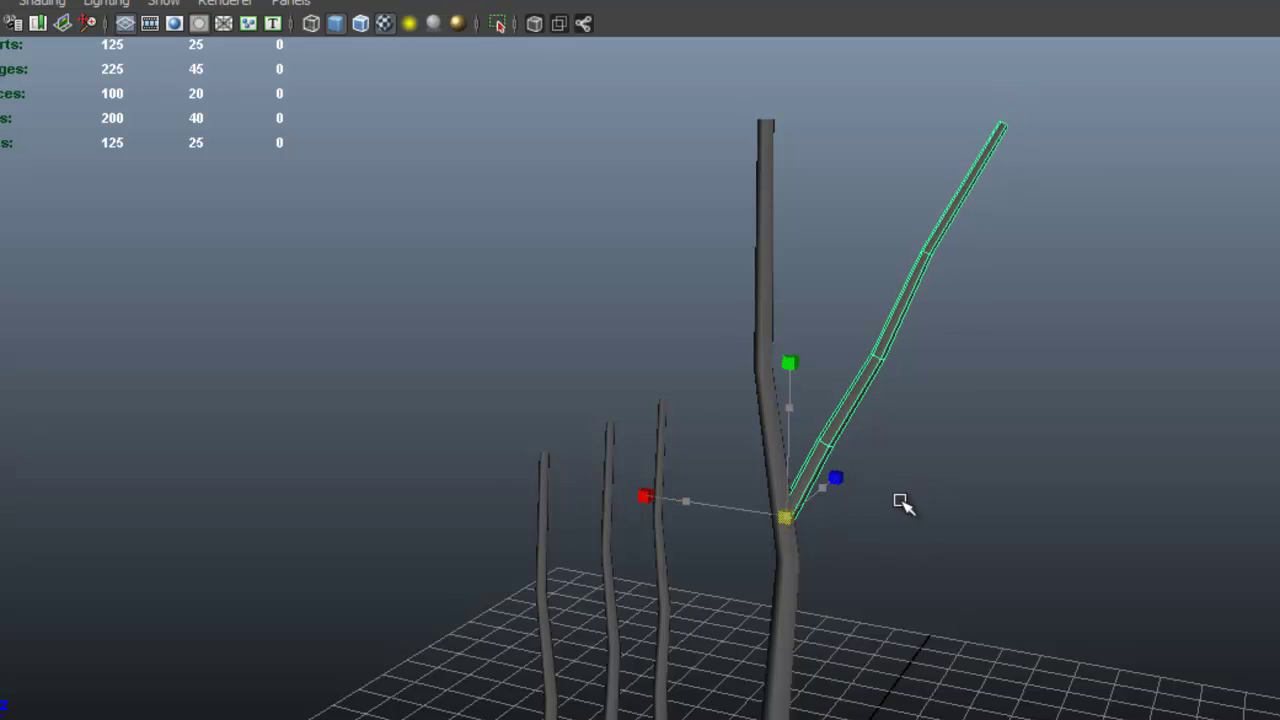
# Move the branch's base into the trunk so that its open end sits inside the trunk surface
pyautogui.keyDown('alt'); pyautogui.moveTo(866, 512); pyautogui.dragTo(883, 398); pyautogui.keyUp('alt')
pyautogui.press('w')
pyautogui.keyDown('alt'); pyautogui.moveTo(1125, 454); pyautogui.dragTo(954, 425); pyautogui.keyUp('alt')
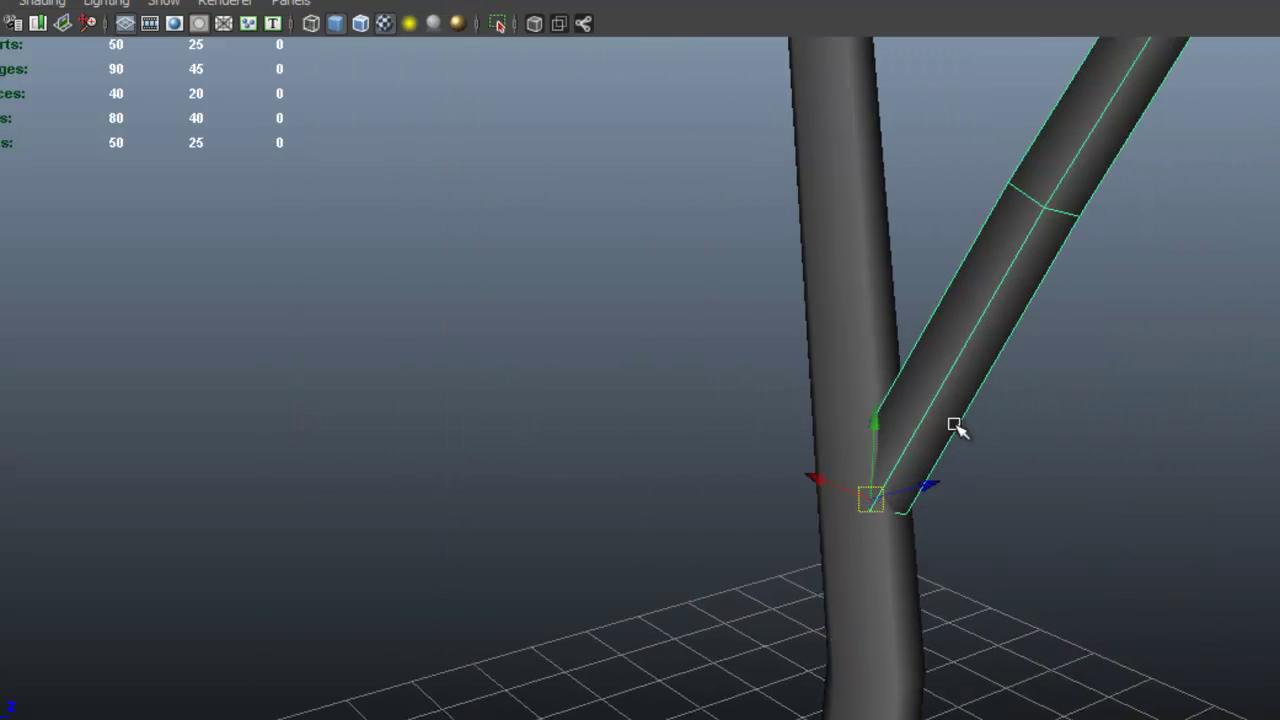
pyautogui.moveTo(887, 493); pyautogui.dragTo(747, 503)
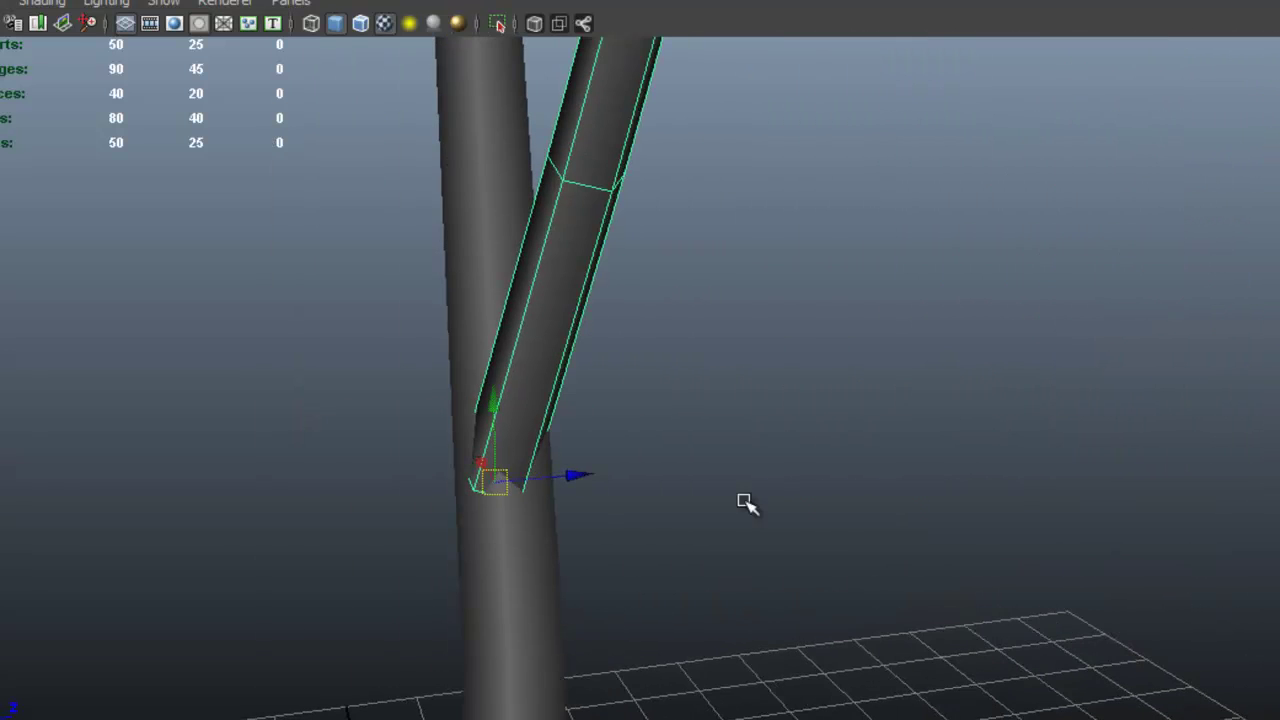
pyautogui.moveTo(590, 474); pyautogui.dragTo(560, 474)
pyautogui.keyDown('alt'); pyautogui.moveTo(338, 470); pyautogui.dragTo(749, 266); pyautogui.keyUp('alt')
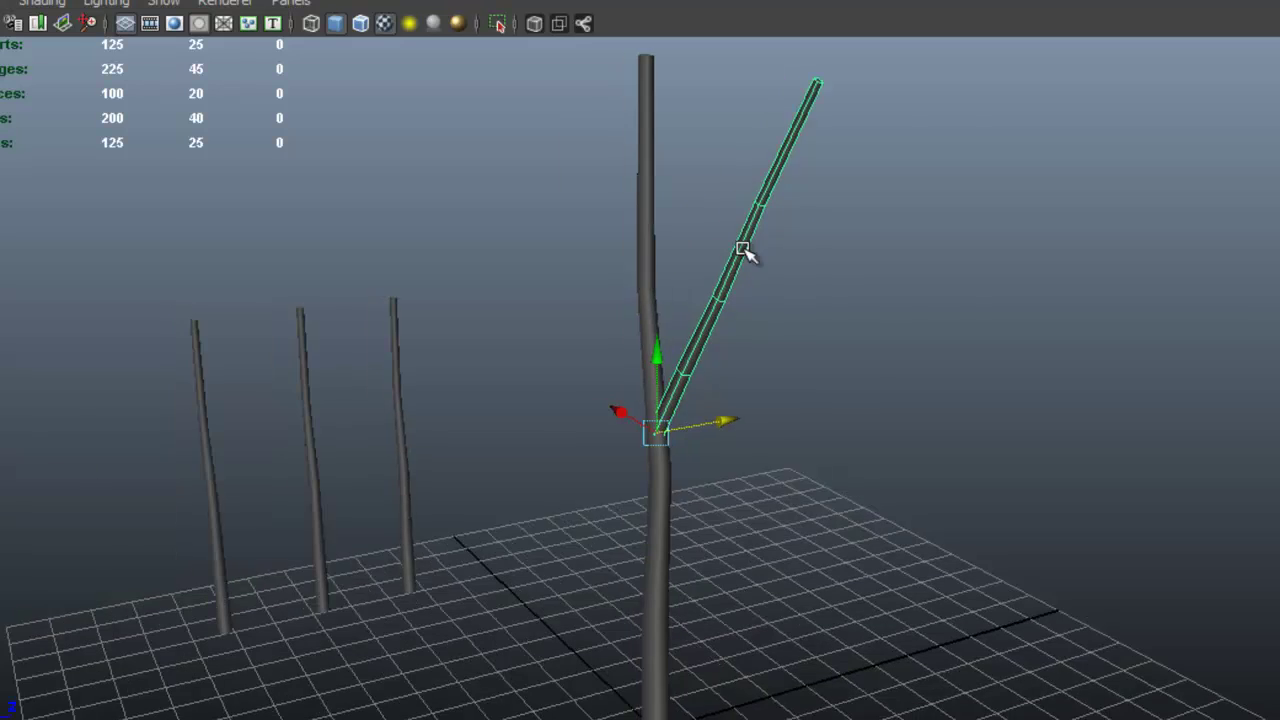
# Select the edge loop at the branch's tip and move it outward to bend the end segment
pyautogui.moveTo(749, 266); pyautogui.dragTo(740, 208, button='right')
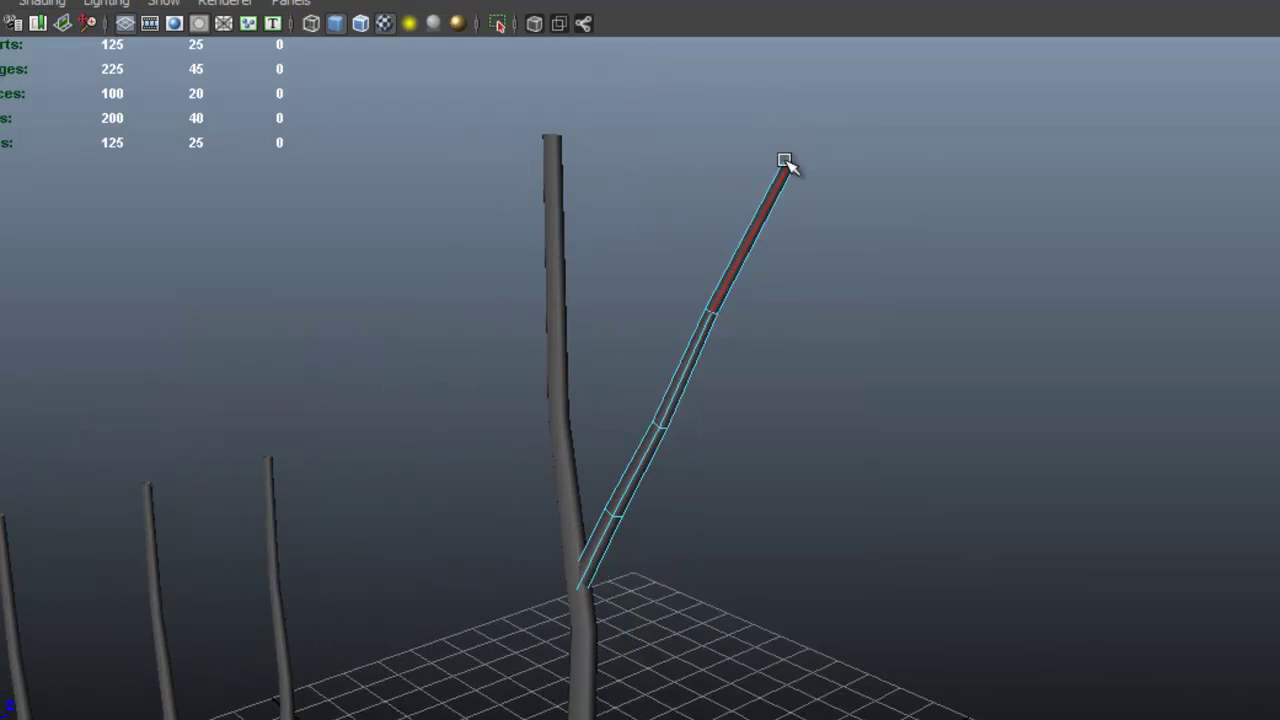
pyautogui.keyDown('alt'); pyautogui.moveTo(785, 162); pyautogui.dragTo(858, 138); pyautogui.keyUp('alt')
pyautogui.keyDown('alt'); pyautogui.moveTo(863, 62); pyautogui.dragTo(955, 122); pyautogui.keyUp('alt')
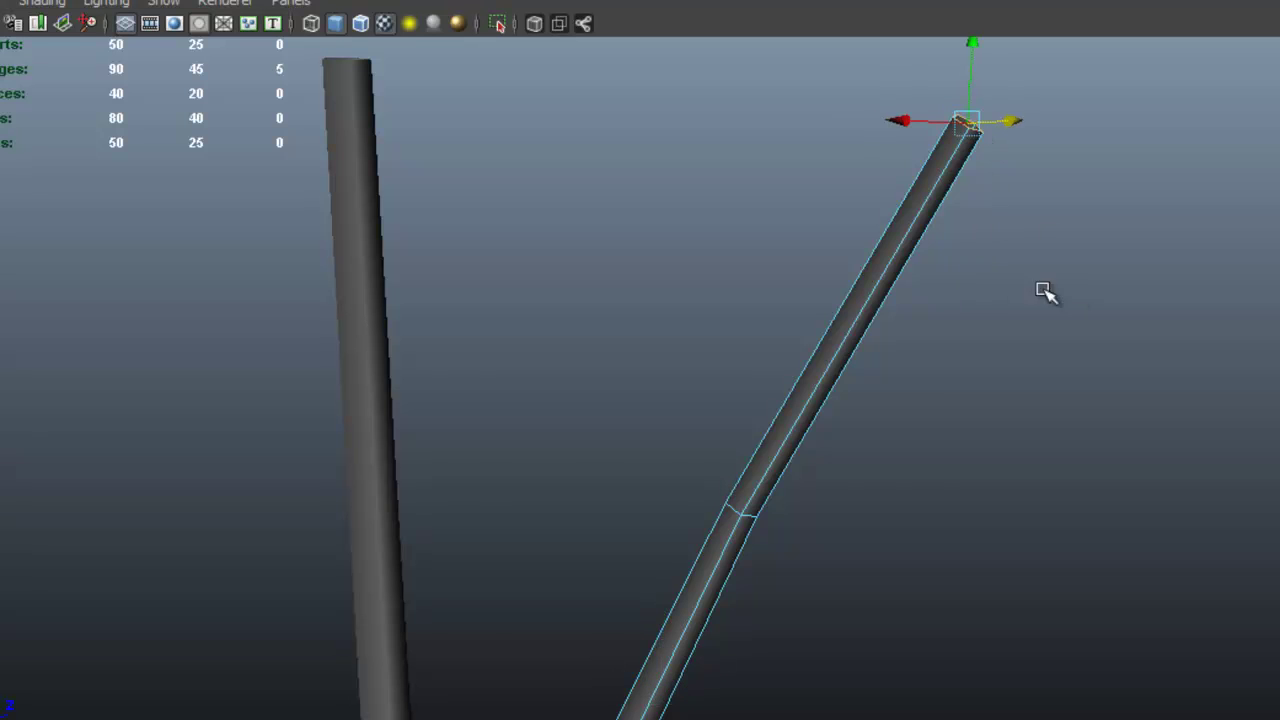
pyautogui.keyDown('alt'); pyautogui.moveTo(1044, 291); pyautogui.dragTo(853, 198, button='right'); pyautogui.keyUp('alt')
pyautogui.moveTo(841, 257); pyautogui.dragTo(874, 288)
# Move and rotate the branch's upper edge loops outward and down to curve the branch further
pyautogui.keyDown('alt'); pyautogui.moveTo(866, 372); pyautogui.dragTo(871, 318, button='middle'); pyautogui.keyUp('alt')
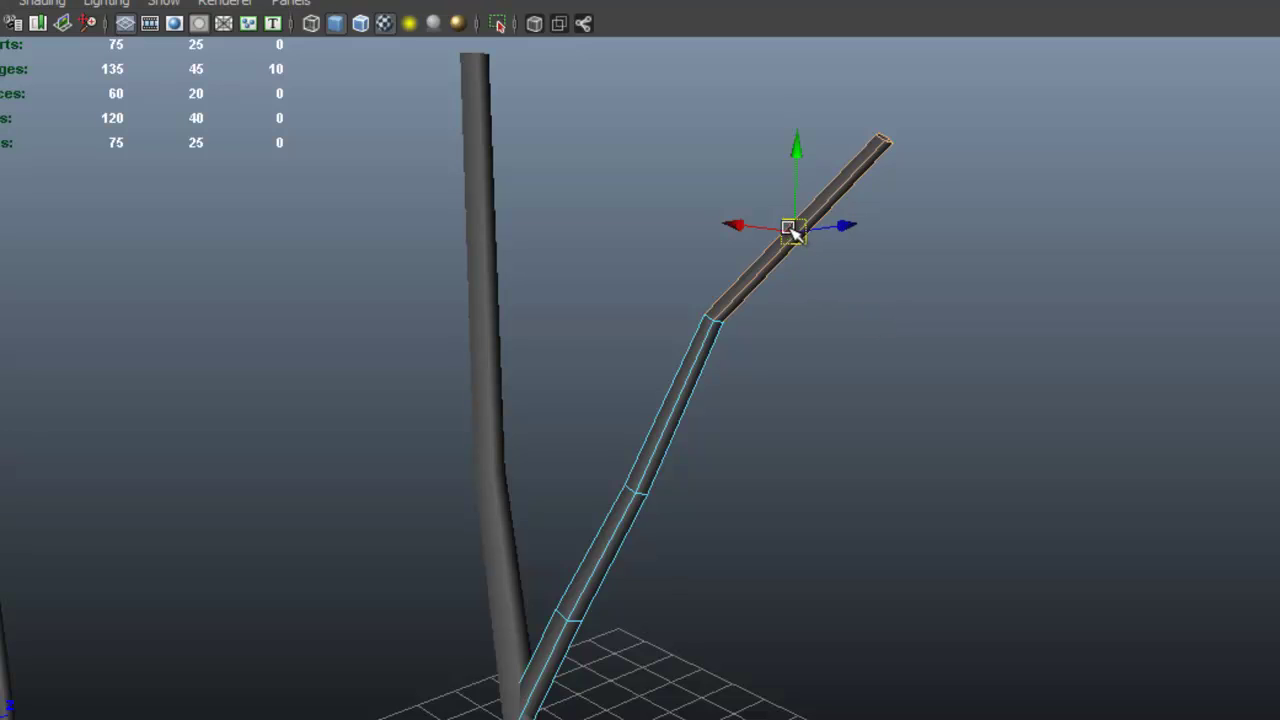
pyautogui.moveTo(790, 230); pyautogui.dragTo(828, 262)
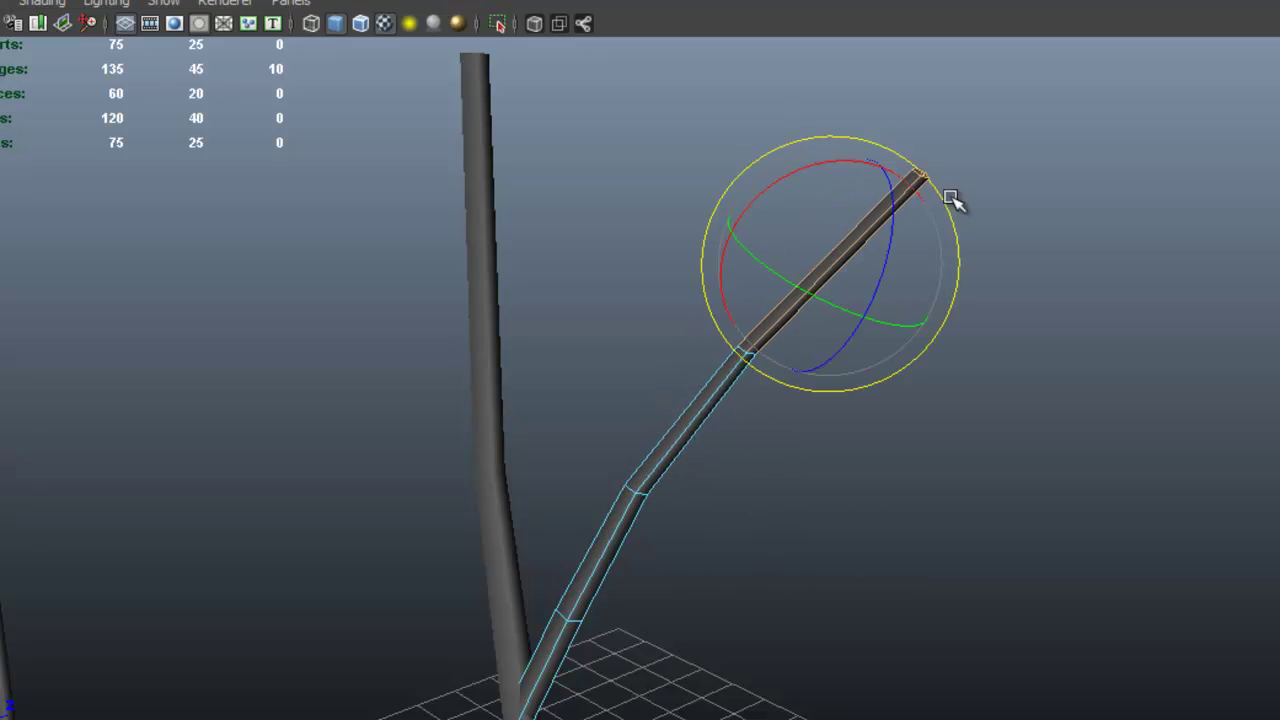
pyautogui.moveTo(950, 198); pyautogui.dragTo(955, 227)
pyautogui.moveTo(833, 265); pyautogui.dragTo(854, 293)
# Return the curved branch to object mode, duplicate it three times and spread the copies across the trunk's other side
pyautogui.keyDown('alt'); pyautogui.moveTo(938, 374); pyautogui.dragTo(763, 263, button='right'); pyautogui.keyUp('alt')
pyautogui.keyDown('alt'); pyautogui.moveTo(763, 263); pyautogui.dragTo(684, 290); pyautogui.keyUp('alt')
pyautogui.moveTo(606, 309); pyautogui.dragTo(662, 343, button='right')
pyautogui.keyDown('alt'); pyautogui.moveTo(638, 328); pyautogui.dragTo(738, 393, button='middle'); pyautogui.keyUp('alt')
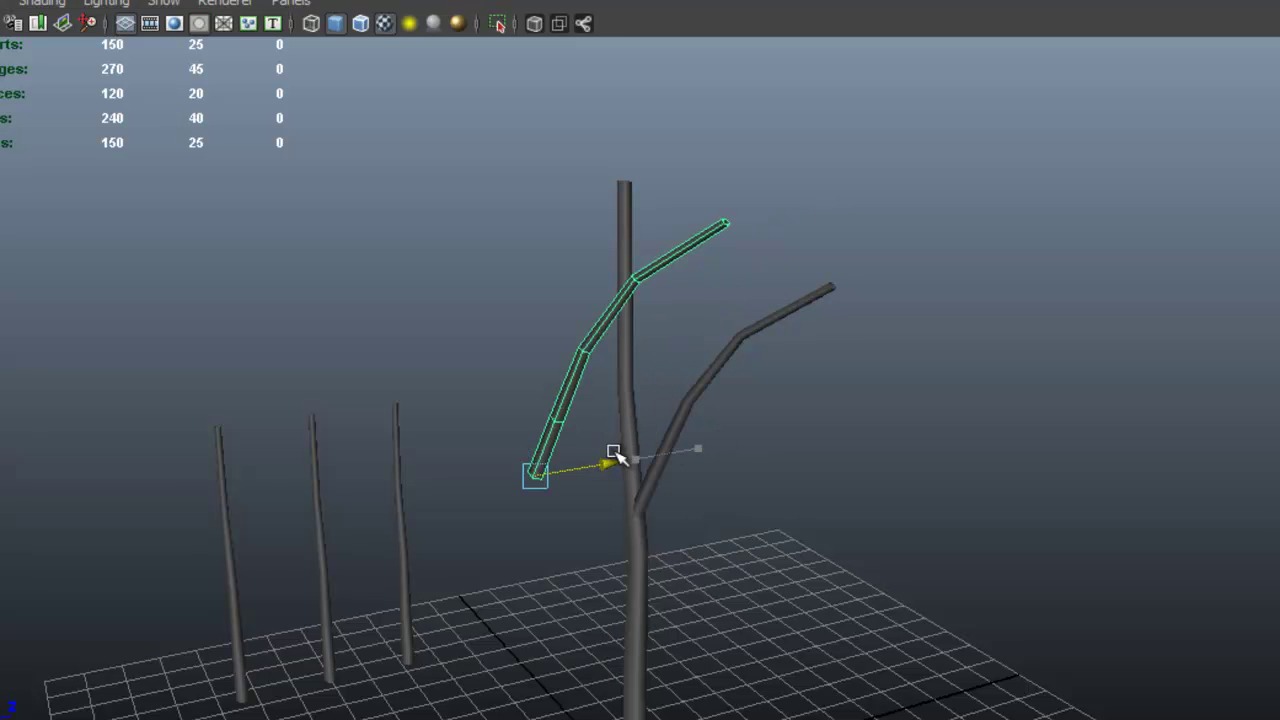
pyautogui.keyDown('alt'); pyautogui.moveTo(652, 443); pyautogui.dragTo(703, 413); pyautogui.keyUp('alt')
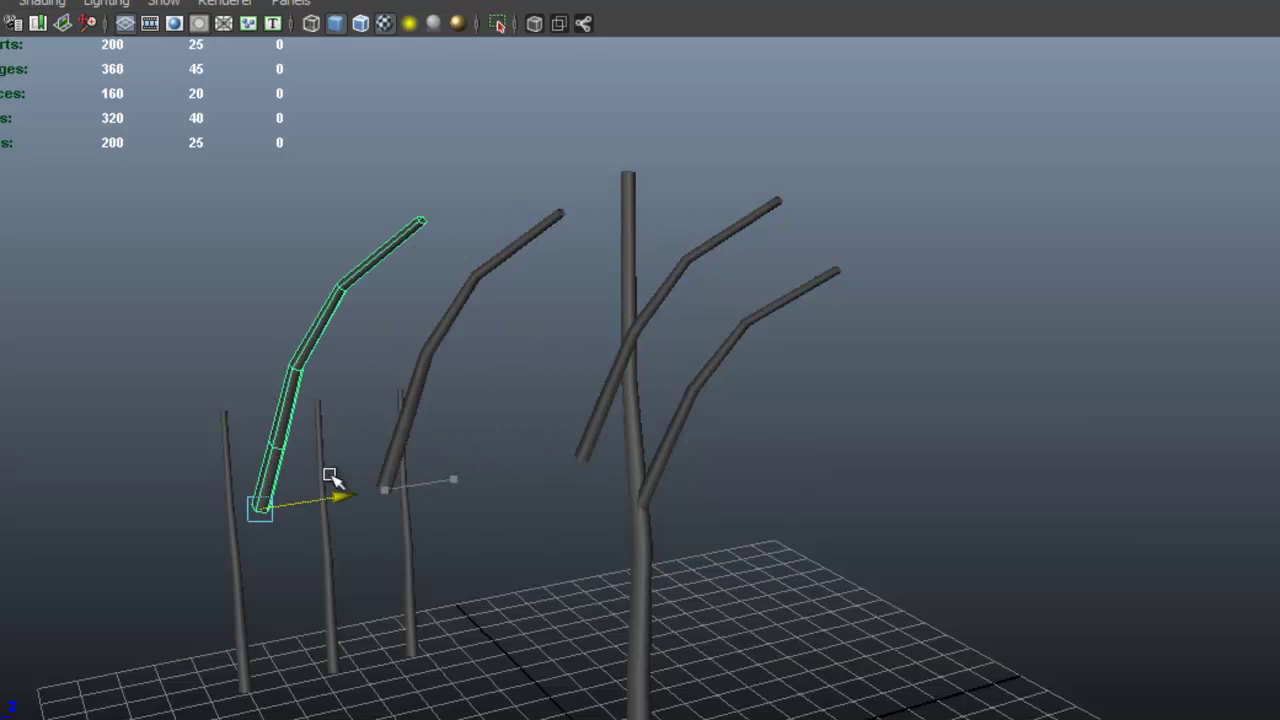
pyautogui.scroll(5, 688, 400)
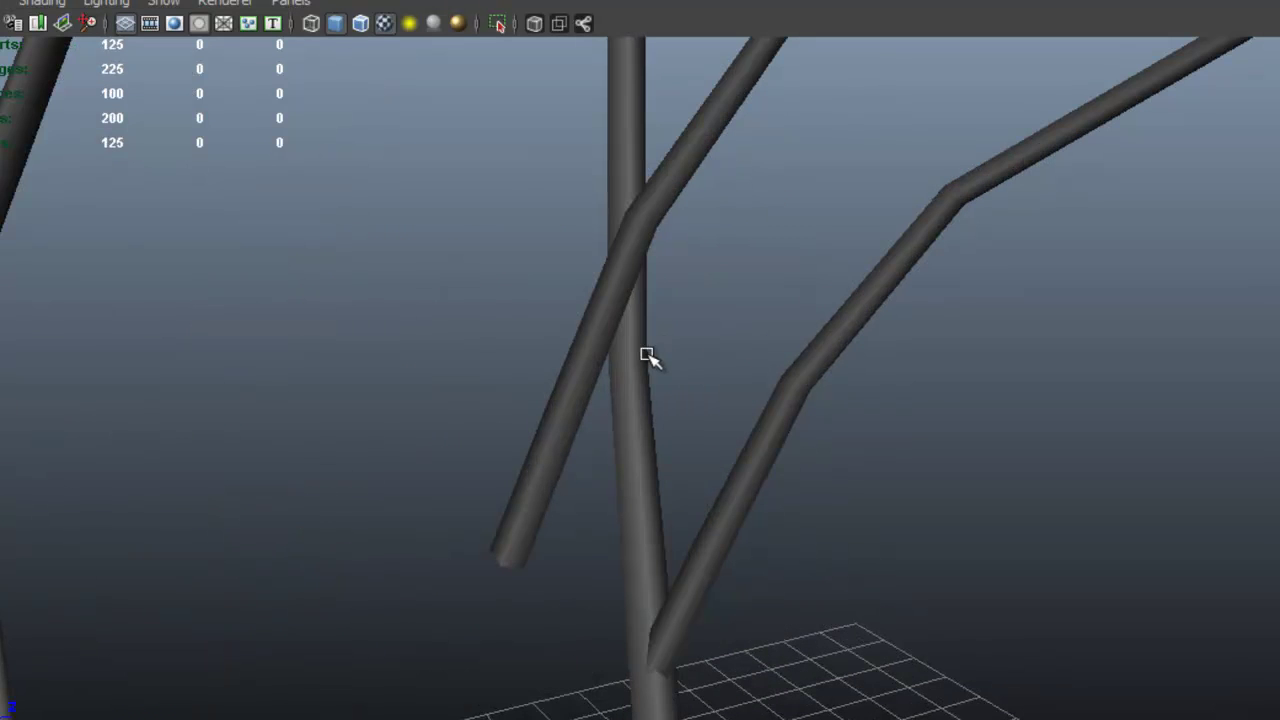
# Select the trunk and make it a live surface for snapping branches onto it
pyautogui.keyDown('alt'); pyautogui.moveTo(694, 389); pyautogui.dragTo(674, 340, button='middle'); pyautogui.keyUp('alt')
pyautogui.keyDown('alt'); pyautogui.moveTo(674, 340); pyautogui.dragTo(505, 328, button='right'); pyautogui.keyUp('alt')
pyautogui.keyDown('alt'); pyautogui.moveTo(620, 325); pyautogui.dragTo(686, 309); pyautogui.keyUp('alt')
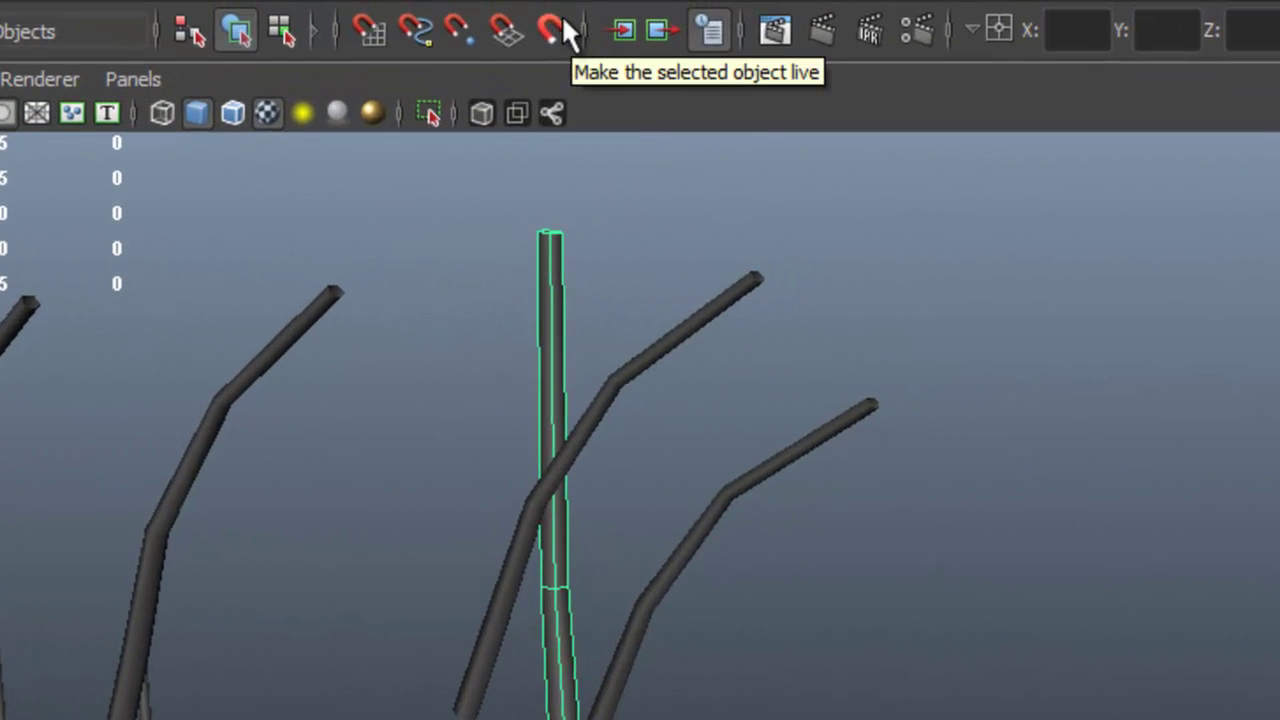
pyautogui.click(563, 18)
# Select the free curved branch next to the trunk and snap its base onto the live trunk
pyautogui.keyDown('alt'); pyautogui.moveTo(588, 376); pyautogui.dragTo(594, 406, button='middle'); pyautogui.keyUp('alt')
pyautogui.keyDown('alt'); pyautogui.moveTo(594, 406); pyautogui.dragTo(790, 396, button='right'); pyautogui.keyUp('alt')
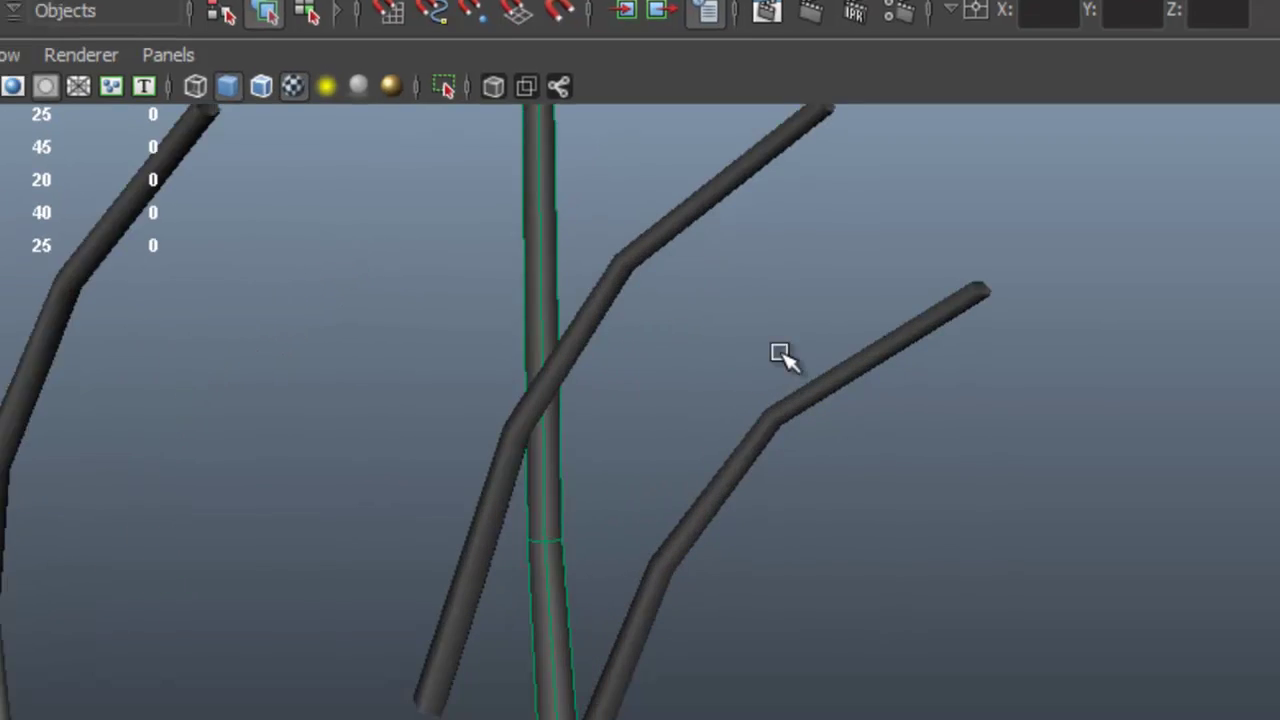
pyautogui.click(613, 276)
pyautogui.moveTo(500, 447); pyautogui.dragTo(636, 250)
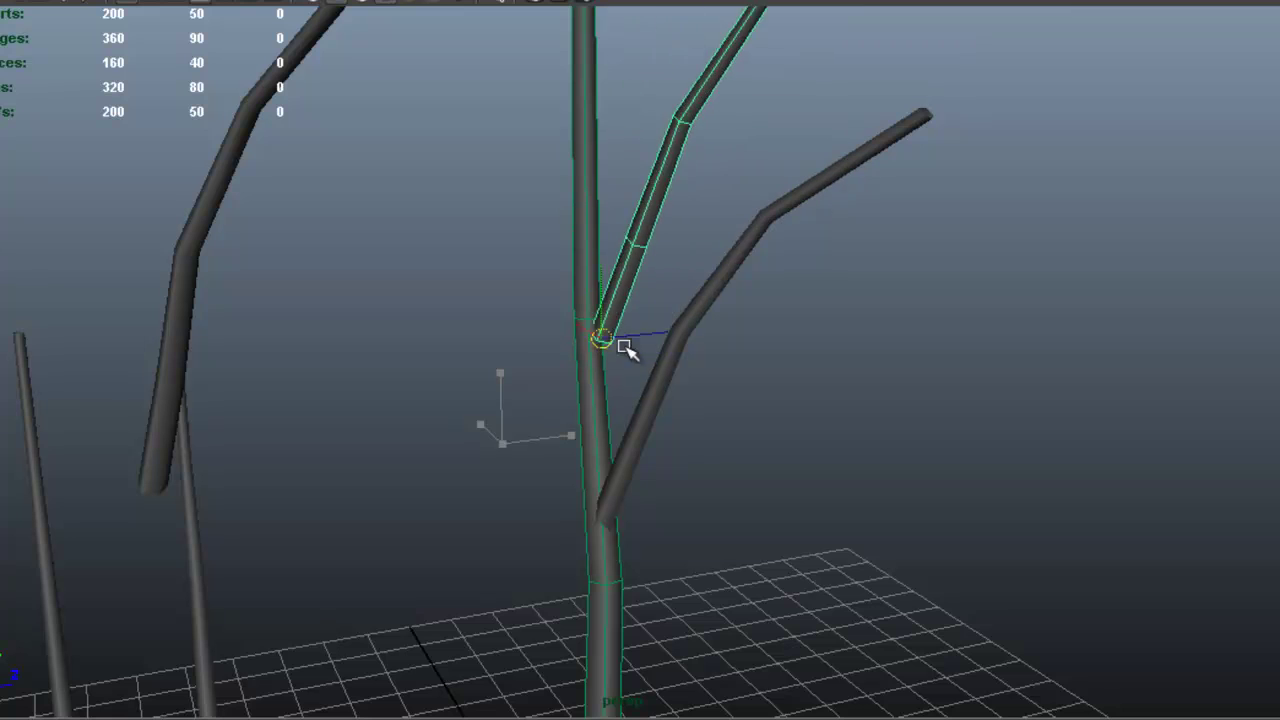
pyautogui.moveTo(578, 208); pyautogui.dragTo(565, 246)
pyautogui.keyDown('alt'); pyautogui.moveTo(551, 257); pyautogui.dragTo(644, 412, button='middle'); pyautogui.keyUp('alt')
# Rotate the attached branch about its base so it leans out on the other side of the trunk
pyautogui.press('e')
pyautogui.moveTo(549, 434); pyautogui.dragTo(688, 385)
pyautogui.keyDown('alt'); pyautogui.moveTo(688, 385); pyautogui.dragTo(730, 370); pyautogui.keyUp('alt')
pyautogui.press('r')
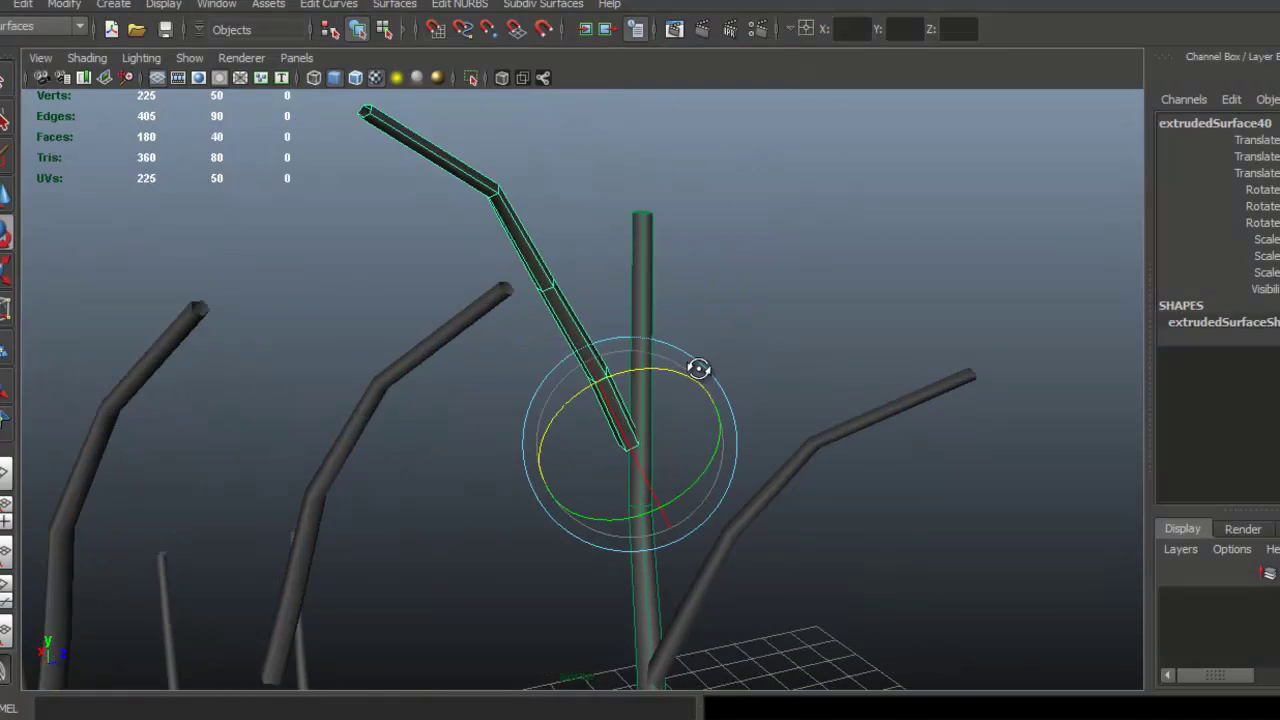
# Rotate the next branch copy on the upper trunk to face another direction and scale it down
pyautogui.keyDown('alt'); pyautogui.moveTo(602, 397); pyautogui.dragTo(686, 357); pyautogui.keyUp('alt')
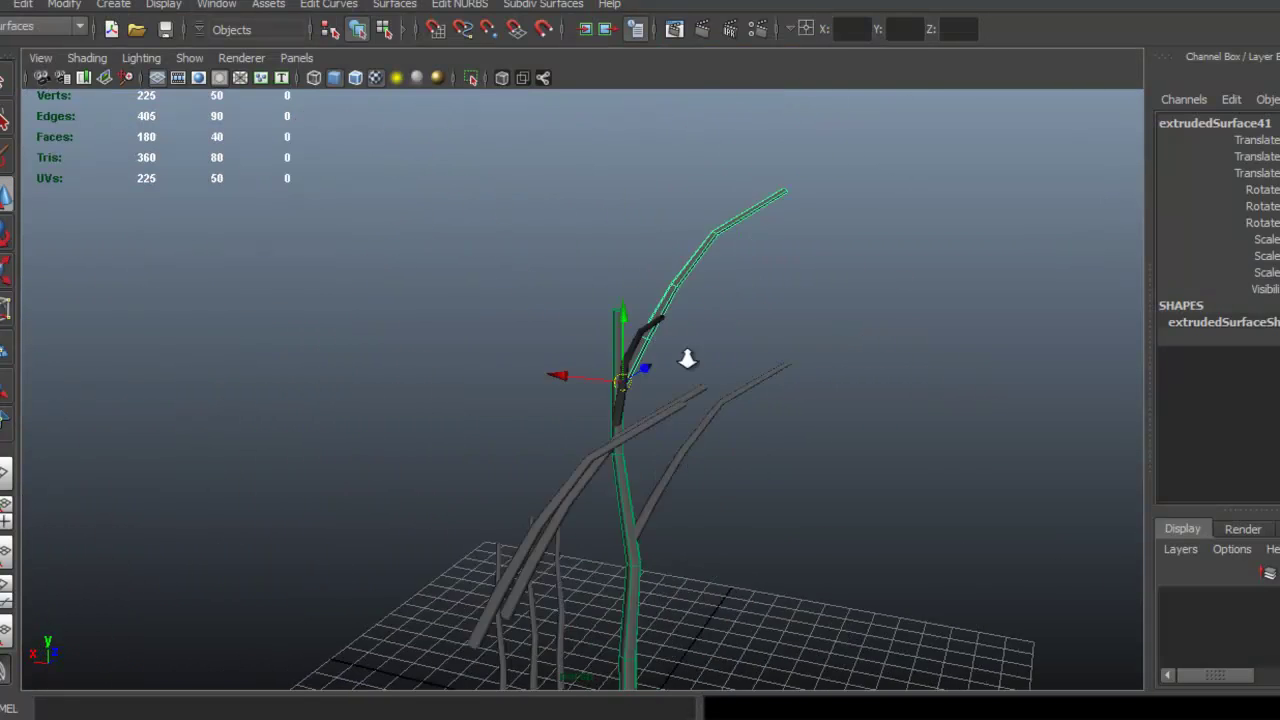
pyautogui.press('e')
pyautogui.moveTo(637, 508); pyautogui.dragTo(575, 500)
pyautogui.keyDown('alt'); pyautogui.moveTo(575, 500); pyautogui.dragTo(477, 374); pyautogui.keyUp('alt')
pyautogui.click(585, 385)
pyautogui.press('r')
pyautogui.moveTo(563, 423); pyautogui.dragTo(510, 423)
# Rotate the small branch copy and fit it as a twig on the live left-hand branch
pyautogui.keyDown('alt'); pyautogui.moveTo(688, 349); pyautogui.dragTo(770, 420); pyautogui.keyUp('alt')
pyautogui.press('e')
pyautogui.moveTo(797, 356); pyautogui.dragTo(655, 350)
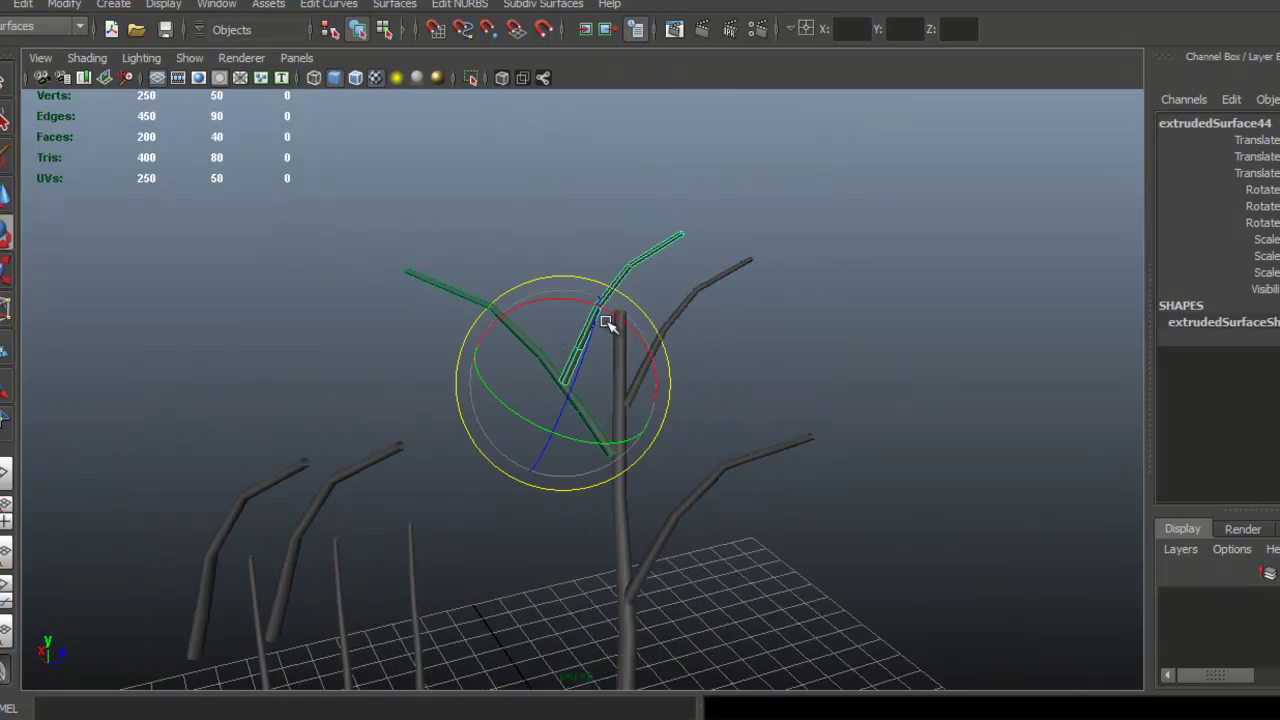
pyautogui.keyDown('alt'); pyautogui.moveTo(510, 359); pyautogui.dragTo(795, 397); pyautogui.keyUp('alt')
pyautogui.keyDown('alt'); pyautogui.moveTo(725, 423); pyautogui.dragTo(508, 334); pyautogui.keyUp('alt')
pyautogui.press('r')
pyautogui.click(757, 428)
# Change the live surface to another branch, duplicate a twig, and move and rotate the copy onto that branch
pyautogui.click(543, 29)
pyautogui.click(692, 252)
pyautogui.hotkey('ctrl', 'd')
pyautogui.press('w')
pyautogui.moveTo(654, 298); pyautogui.dragTo(838, 320)
pyautogui.press('e')
pyautogui.hotkey('ctrl', 'd')
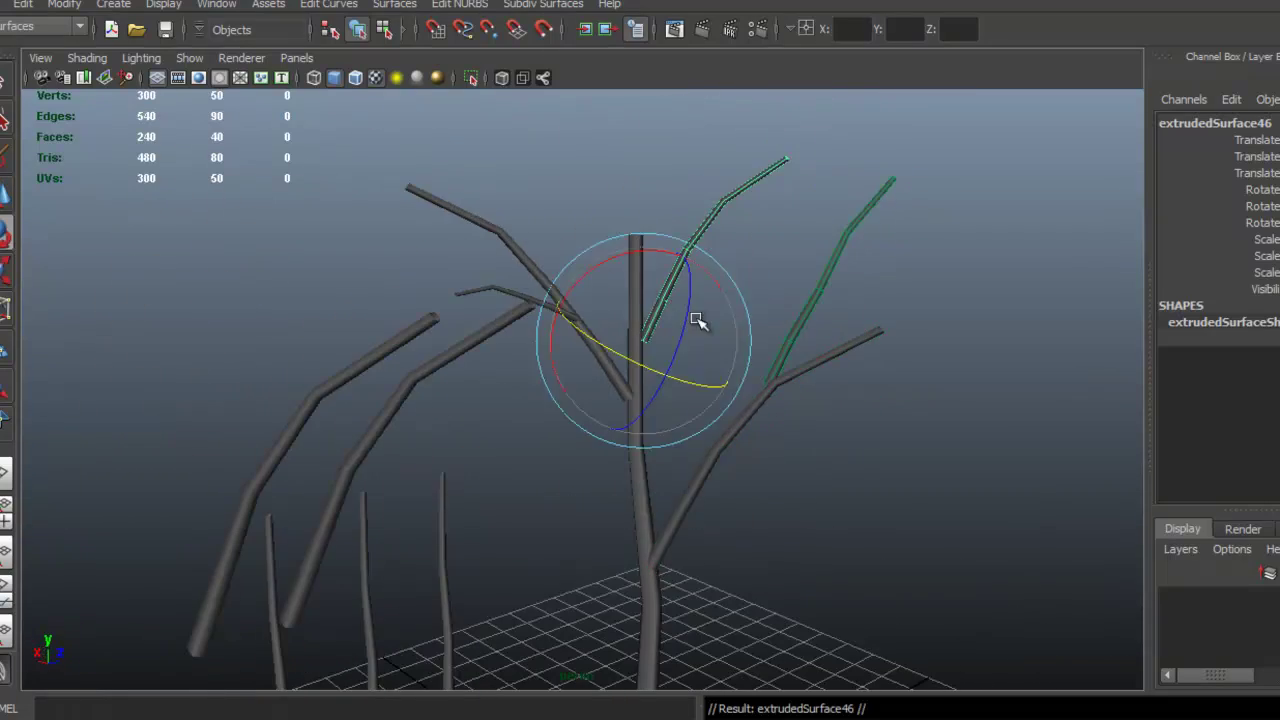
pyautogui.keyDown('alt'); pyautogui.moveTo(889, 238); pyautogui.dragTo(900, 285); pyautogui.keyUp('alt')
pyautogui.press('e')
# Select the large upper branch as the next support and orient a further twig on it
pyautogui.click(576, 240)
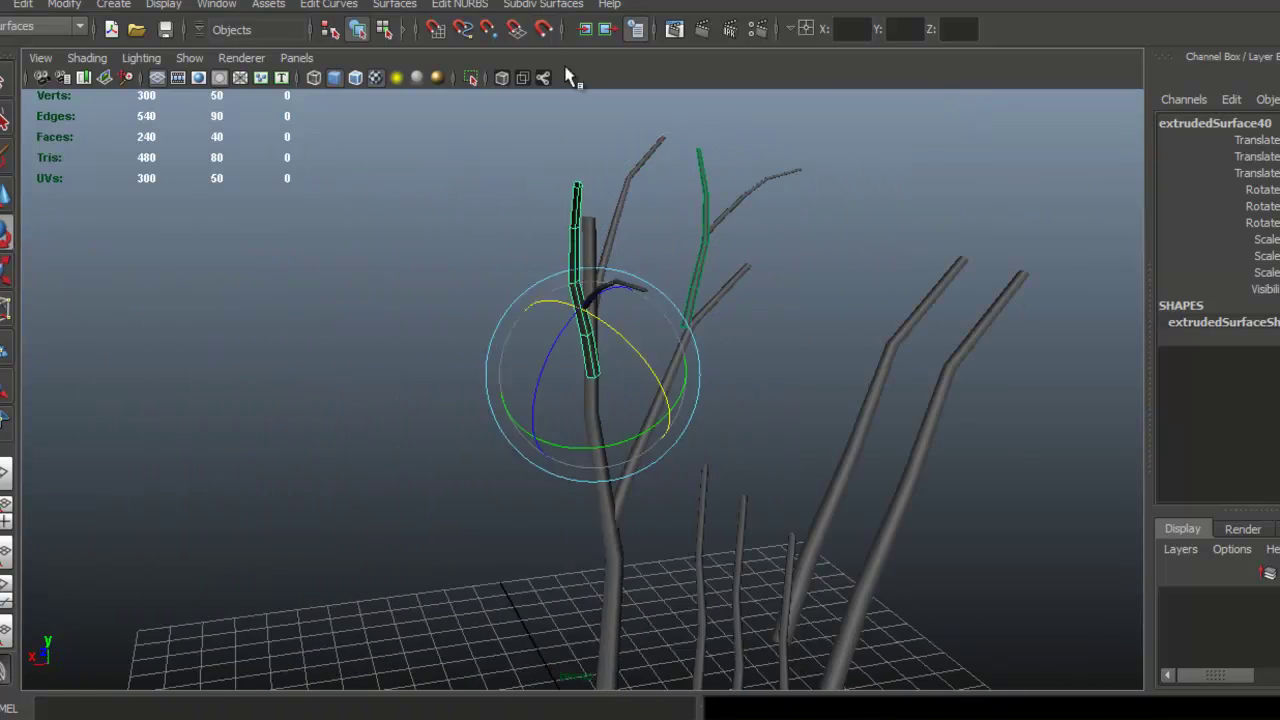
pyautogui.keyDown('alt'); pyautogui.moveTo(480, 205); pyautogui.dragTo(428, 316); pyautogui.keyUp('alt')
pyautogui.press('w')
pyautogui.scroll(-6, 428, 316)
pyautogui.scroll(3, 620, 246)
pyautogui.keyDown('alt'); pyautogui.moveTo(545, 242); pyautogui.dragTo(652, 238); pyautogui.keyUp('alt')
pyautogui.keyDown('alt'); pyautogui.moveTo(497, 370); pyautogui.dragTo(634, 360); pyautogui.keyUp('alt')
pyautogui.press('e')
# Duplicate the selected side branch, move the copy onto its supporting branch and adjust its scale
pyautogui.click(508, 146)
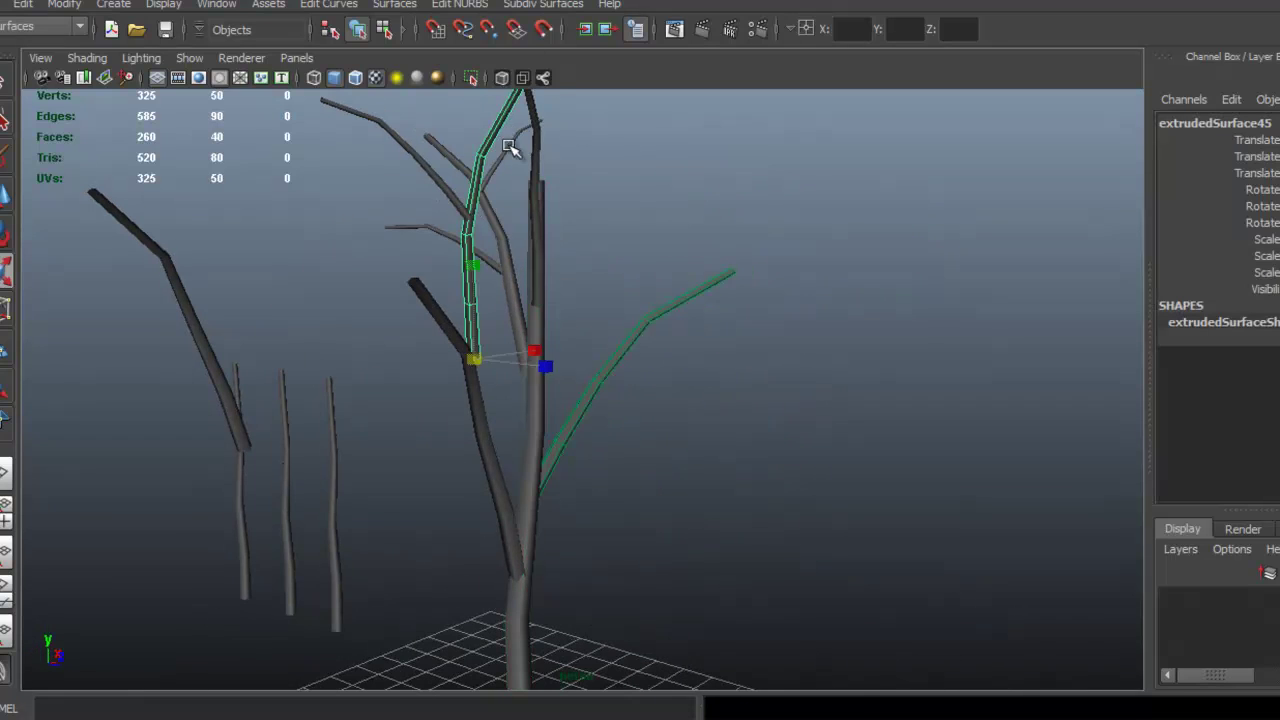
pyautogui.keyDown('alt'); pyautogui.moveTo(597, 300); pyautogui.dragTo(524, 367); pyautogui.keyUp('alt')
pyautogui.keyDown('alt'); pyautogui.moveTo(655, 370); pyautogui.dragTo(700, 370); pyautogui.keyUp('alt')
pyautogui.hotkey('ctrl', 'd')
pyautogui.press('w')
pyautogui.moveTo(752, 236); pyautogui.dragTo(786, 300)
pyautogui.keyDown('alt'); pyautogui.moveTo(680, 330); pyautogui.dragTo(620, 330); pyautogui.keyUp('alt')
pyautogui.press('r')
pyautogui.click(422, 532)
# Select a spare straight branch beside the tree and move it onto the live upper branch
pyautogui.keyDown('alt'); pyautogui.moveTo(700, 316); pyautogui.dragTo(623, 337); pyautogui.keyUp('alt')
pyautogui.click(623, 337)
pyautogui.keyDown('alt'); pyautogui.moveTo(623, 337); pyautogui.dragTo(646, 280, button='right'); pyautogui.keyUp('alt')
pyautogui.click(385, 612)
pyautogui.press('w')
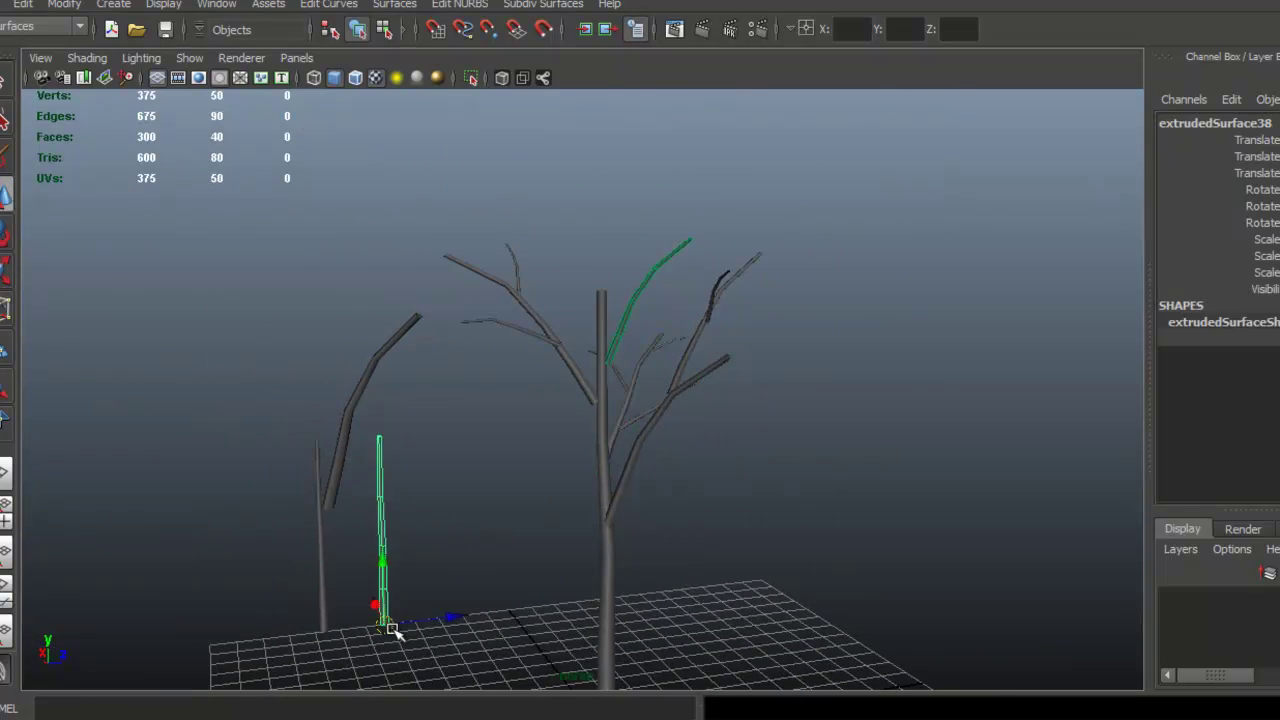
pyautogui.keyDown('alt'); pyautogui.moveTo(561, 387); pyautogui.dragTo(677, 360); pyautogui.keyUp('alt')
pyautogui.keyDown('alt'); pyautogui.moveTo(677, 360); pyautogui.dragTo(740, 340, button='right'); pyautogui.keyUp('alt')
pyautogui.click(670, 345)
pyautogui.moveTo(670, 345); pyautogui.dragTo(672, 292, button='right')
pyautogui.doubleClick(678, 288)
pyautogui.press('w')
pyautogui.moveTo(636, 188); pyautogui.dragTo(642, 192)
pyautogui.press('w')
# Select further smaller branches and nudge them into place where they join the crown
pyautogui.keyDown('alt'); pyautogui.moveTo(642, 192); pyautogui.dragTo(578, 218); pyautogui.keyUp('alt')
pyautogui.keyDown('alt'); pyautogui.moveTo(560, 270); pyautogui.dragTo(560, 420); pyautogui.keyUp('alt')
pyautogui.click(603, 289)
pyautogui.click(500, 596)
pyautogui.press('w')
pyautogui.keyDown('alt'); pyautogui.moveTo(811, 423); pyautogui.dragTo(707, 398); pyautogui.keyUp('alt')
pyautogui.keyDown('alt'); pyautogui.moveTo(691, 337); pyautogui.dragTo(747, 290); pyautogui.keyUp('alt')
pyautogui.click(571, 303)
pyautogui.scroll(3, 763, 317)
pyautogui.scroll(3, 683, 249)
pyautogui.click(651, 443)
pyautogui.press('w')
pyautogui.click(747, 260)
pyautogui.moveTo(707, 245); pyautogui.dragTo(714, 248)
pyautogui.keyDown('alt'); pyautogui.moveTo(714, 248); pyautogui.dragTo(790, 440); pyautogui.keyUp('alt')
pyautogui.click(831, 220)
# Reposition another branch within the crown to fill out the tree's shape
pyautogui.keyDown('alt'); pyautogui.moveTo(831, 220); pyautogui.dragTo(780, 300); pyautogui.keyUp('alt')
pyautogui.click(622, 470)
pyautogui.keyDown('alt'); pyautogui.moveTo(622, 472); pyautogui.dragTo(740, 450); pyautogui.keyUp('alt')
pyautogui.click(455, 360)
pyautogui.click(506, 566)
pyautogui.click(530, 484)
pyautogui.click(562, 524)
pyautogui.moveTo(767, 482); pyautogui.dragTo(314, 463)
pyautogui.click(625, 335)
pyautogui.click(480, 400)
pyautogui.keyDown('alt'); pyautogui.moveTo(480, 400); pyautogui.dragTo(591, 423); pyautogui.keyUp('alt')
pyautogui.click(619, 404)
pyautogui.click(614, 463)
pyautogui.click(686, 354)
pyautogui.click(690, 535)
# Scale and move the selected twigs so that their bases sit inside the parent branches
pyautogui.press('r')
pyautogui.click(591, 423)
pyautogui.press('w')
pyautogui.moveTo(643, 472); pyautogui.dragTo(651, 403)
pyautogui.press('r')
pyautogui.click(714, 383)
pyautogui.click(771, 383)
pyautogui.press('w')
pyautogui.keyDown('alt'); pyautogui.moveTo(651, 403); pyautogui.dragTo(667, 453, button='right'); pyautogui.keyUp('alt')
pyautogui.press('r')
pyautogui.press('w')
pyautogui.keyDown('alt'); pyautogui.moveTo(667, 453); pyautogui.dragTo(900, 434); pyautogui.keyUp('alt')
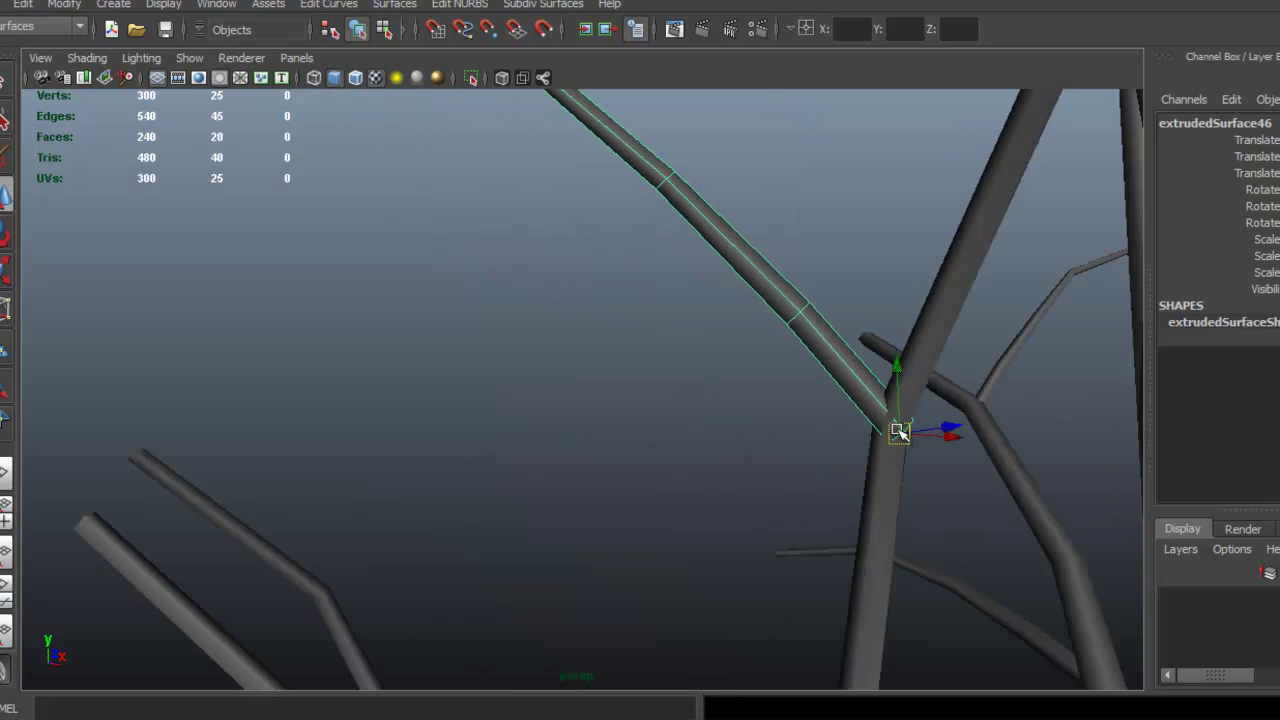
# Place a small twig on the live inner branch and rotate it to grow outward
pyautogui.click(790, 470)
pyautogui.keyDown('alt'); pyautogui.moveTo(790, 470); pyautogui.dragTo(566, 469, button='right'); pyautogui.keyUp('alt')
pyautogui.keyDown('alt'); pyautogui.moveTo(566, 469); pyautogui.dragTo(563, 434); pyautogui.keyUp('alt')
pyautogui.click(606, 390)
pyautogui.keyDown('shift'); pyautogui.click(764, 215); pyautogui.keyUp('shift')
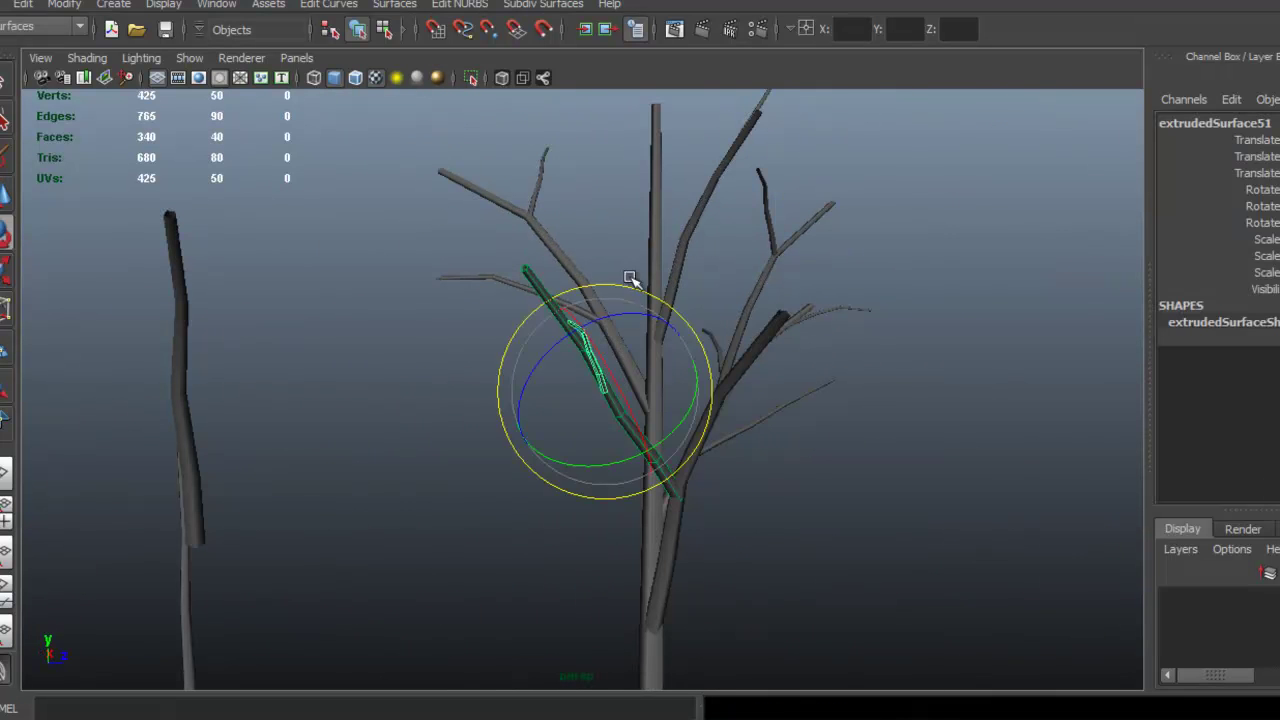
pyautogui.press('w')
pyautogui.keyDown('alt'); pyautogui.moveTo(664, 391); pyautogui.dragTo(690, 402); pyautogui.keyUp('alt')
pyautogui.press('e')
pyautogui.moveTo(652, 405); pyautogui.dragTo(580, 386)
pyautogui.keyDown('alt'); pyautogui.moveTo(580, 386); pyautogui.dragTo(715, 396, button='right'); pyautogui.keyUp('alt')
pyautogui.click(715, 396)
# Finish positioning the last twig and delete the spare branches left standing beside the tree
pyautogui.click(790, 400)
pyautogui.press('w')
pyautogui.keyDown('alt'); pyautogui.moveTo(790, 400); pyautogui.dragTo(886, 417); pyautogui.keyUp('alt')
pyautogui.keyDown('alt'); pyautogui.moveTo(886, 417); pyautogui.dragTo(617, 391, button='right'); pyautogui.keyUp('alt')
pyautogui.keyDown('alt'); pyautogui.moveTo(617, 391); pyautogui.dragTo(610, 430); pyautogui.keyUp('alt')
pyautogui.moveTo(286, 371); pyautogui.dragTo(420, 465)
pyautogui.press('Delete')
# Examine the assembled tree from all sides, checking the branch distribution and the joints with the trunk
pyautogui.keyDown('alt'); pyautogui.moveTo(440, 430); pyautogui.dragTo(640, 400); pyautogui.keyUp('alt')
pyautogui.keyDown('alt'); pyautogui.moveTo(640, 400); pyautogui.dragTo(736, 422, button='right'); pyautogui.keyUp('alt')
pyautogui.keyDown('alt'); pyautogui.moveTo(736, 422); pyautogui.dragTo(690, 405); pyautogui.keyUp('alt')
pyautogui.moveTo(690, 405)
pyautogui.keyDown('alt'); pyautogui.mouseDown(button='right')
pyautogui.moveTo(576, 398)
pyautogui.moveTo(700, 400)
pyautogui.mouseUp(button='right'); pyautogui.keyUp('alt')
pyautogui.keyDown('alt'); pyautogui.moveTo(700, 400); pyautogui.dragTo(618, 354); pyautogui.keyUp('alt')
pyautogui.keyDown('alt'); pyautogui.moveTo(618, 354); pyautogui.dragTo(544, 500, button='middle'); pyautogui.keyUp('alt')
pyautogui.keyDown('alt'); pyautogui.moveTo(420, 340); pyautogui.dragTo(526, 343, button='right'); pyautogui.keyUp('alt')
pyautogui.keyDown('alt'); pyautogui.moveTo(526, 343); pyautogui.dragTo(1003, 377); pyautogui.keyUp('alt')
pyautogui.keyDown('alt'); pyautogui.moveTo(1003, 377); pyautogui.dragTo(430, 378, button='right'); pyautogui.keyUp('alt')
pyautogui.keyDown('alt'); pyautogui.moveTo(552, 398); pyautogui.dragTo(570, 284, button='middle'); pyautogui.keyUp('alt')
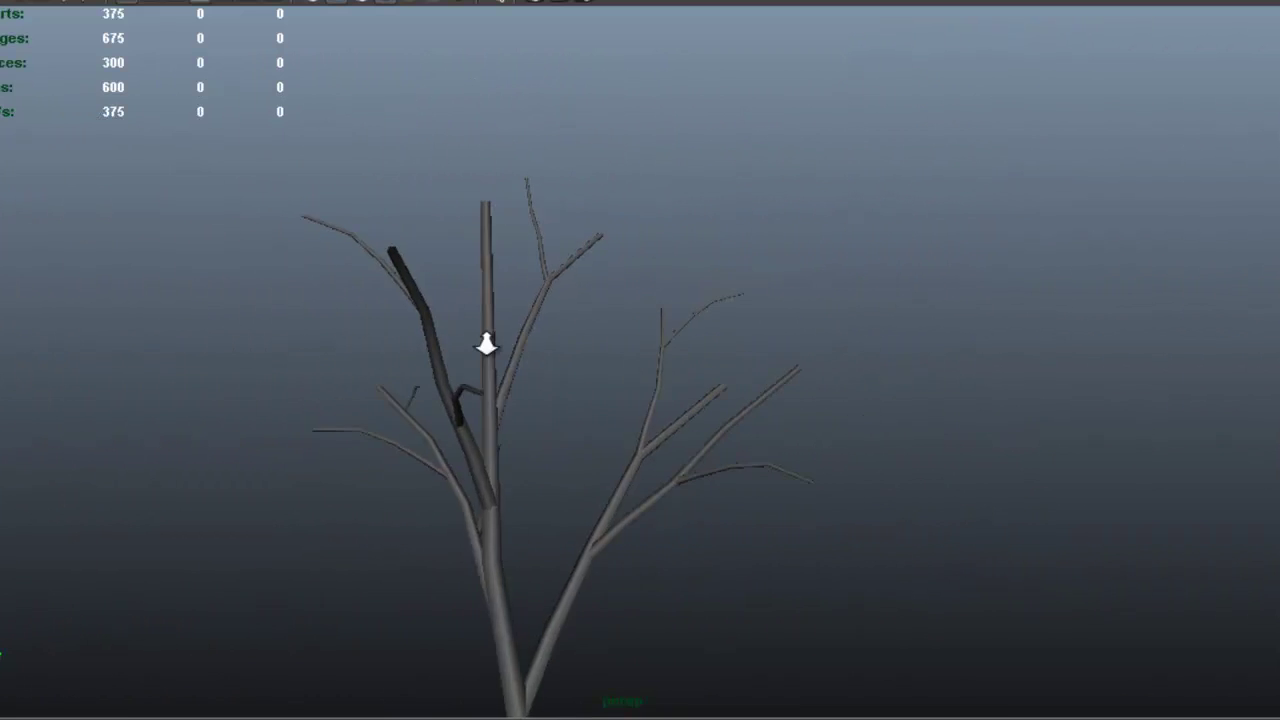
pyautogui.keyDown('alt'); pyautogui.moveTo(618, 238); pyautogui.dragTo(568, 343); pyautogui.keyUp('alt')
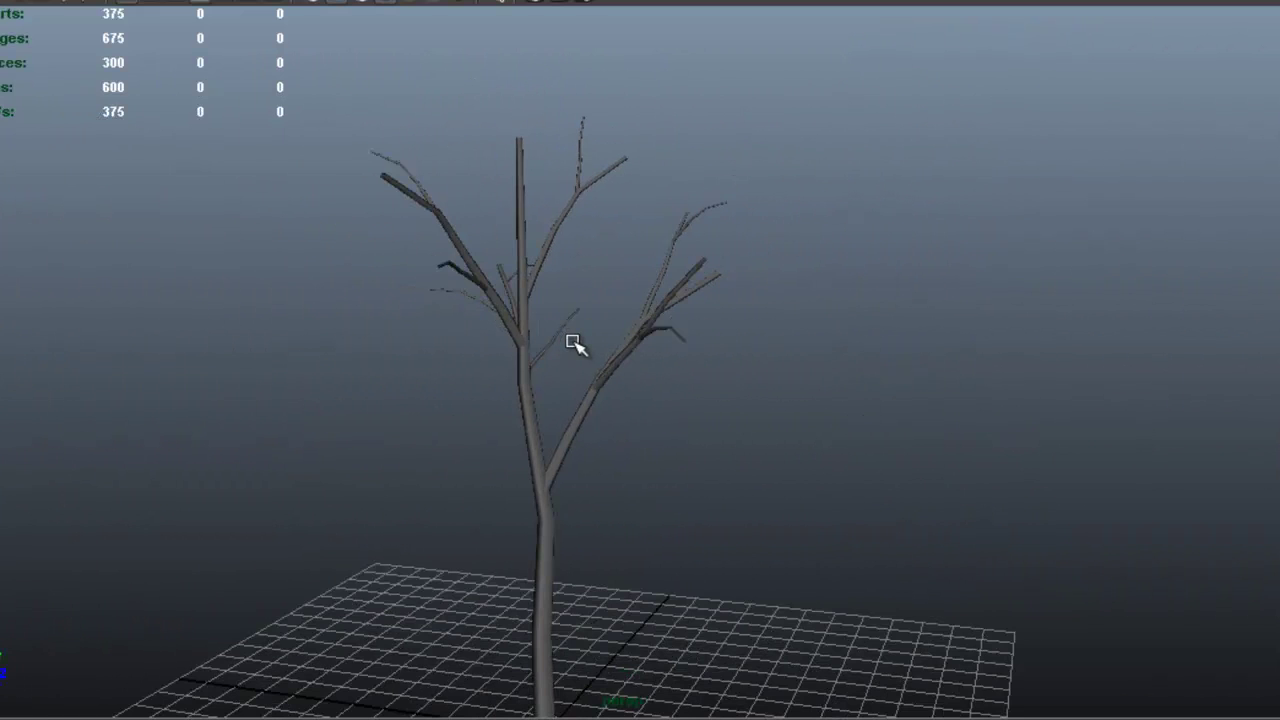
pyautogui.keyDown('alt'); pyautogui.moveTo(576, 342); pyautogui.dragTo(710, 387, button='middle'); pyautogui.keyUp('alt')
pyautogui.keyDown('alt'); pyautogui.moveTo(600, 311); pyautogui.dragTo(766, 286, button='right'); pyautogui.keyUp('alt')
pyautogui.keyDown('alt'); pyautogui.moveTo(766, 286); pyautogui.dragTo(932, 268); pyautogui.keyUp('alt')
pyautogui.keyDown('alt'); pyautogui.moveTo(762, 226); pyautogui.dragTo(672, 300, button='middle'); pyautogui.keyUp('alt')
pyautogui.keyDown('alt'); pyautogui.moveTo(672, 300); pyautogui.dragTo(726, 320, button='right'); pyautogui.keyUp('alt')
pyautogui.keyDown('alt'); pyautogui.moveTo(726, 320); pyautogui.dragTo(894, 344); pyautogui.keyUp('alt')
pyautogui.keyDown('alt'); pyautogui.moveTo(918, 262); pyautogui.dragTo(811, 294, button='right'); pyautogui.keyUp('alt')
pyautogui.keyDown('alt'); pyautogui.moveTo(811, 294); pyautogui.dragTo(727, 282); pyautogui.keyUp('alt')
pyautogui.keyDown('alt'); pyautogui.moveTo(930, 325); pyautogui.dragTo(840, 346, button='right'); pyautogui.keyUp('alt')
pyautogui.keyDown('alt'); pyautogui.moveTo(908, 415); pyautogui.dragTo(866, 323, button='middle'); pyautogui.keyUp('alt')
pyautogui.keyDown('alt'); pyautogui.moveTo(866, 323); pyautogui.dragTo(777, 357, button='right'); pyautogui.keyUp('alt')
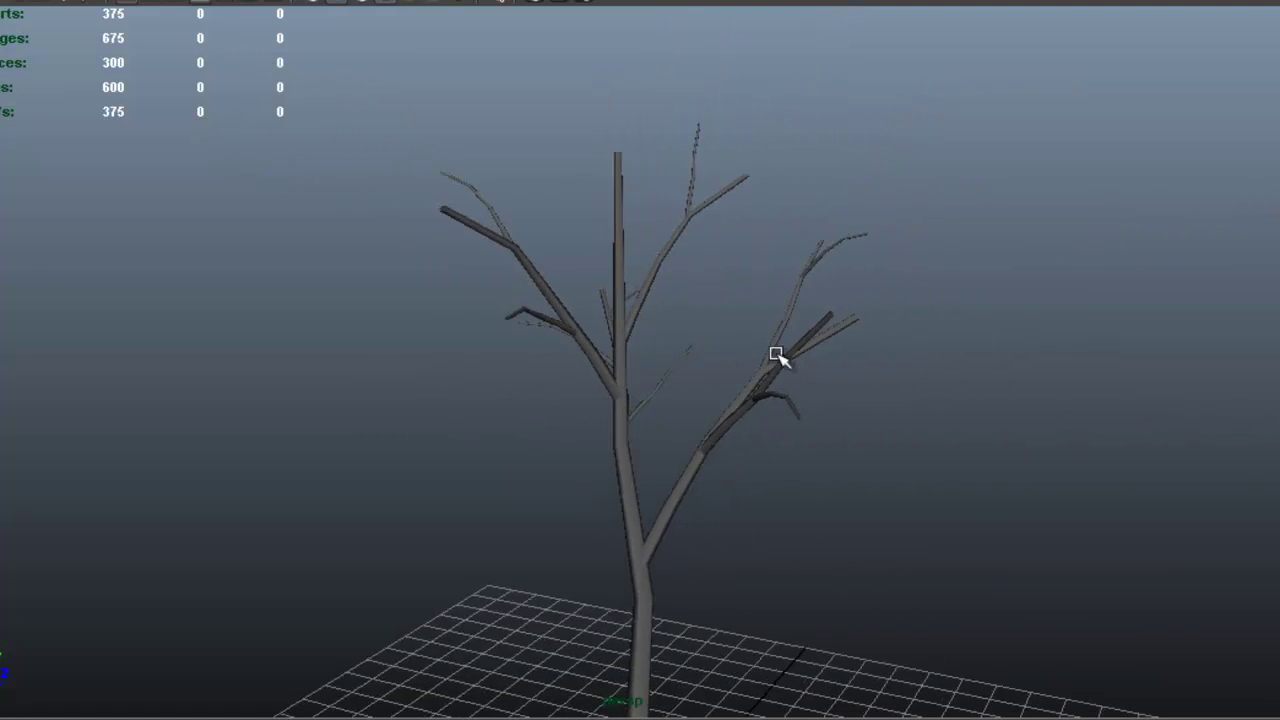
pyautogui.keyDown('alt'); pyautogui.moveTo(777, 357); pyautogui.dragTo(820, 362); pyautogui.keyUp('alt')
pyautogui.keyDown('alt'); pyautogui.moveTo(820, 362); pyautogui.dragTo(729, 294, button='right'); pyautogui.keyUp('alt')
pyautogui.keyDown('alt'); pyautogui.moveTo(731, 296); pyautogui.dragTo(708, 338); pyautogui.keyUp('alt')
pyautogui.keyDown('alt'); pyautogui.moveTo(770, 338); pyautogui.dragTo(700, 338, button='right'); pyautogui.keyUp('alt')
# Select the whole tree and open the UV Texture Editor to examine the UV layout of all branches
pyautogui.moveTo(448, 218); pyautogui.dragTo(1024, 643)
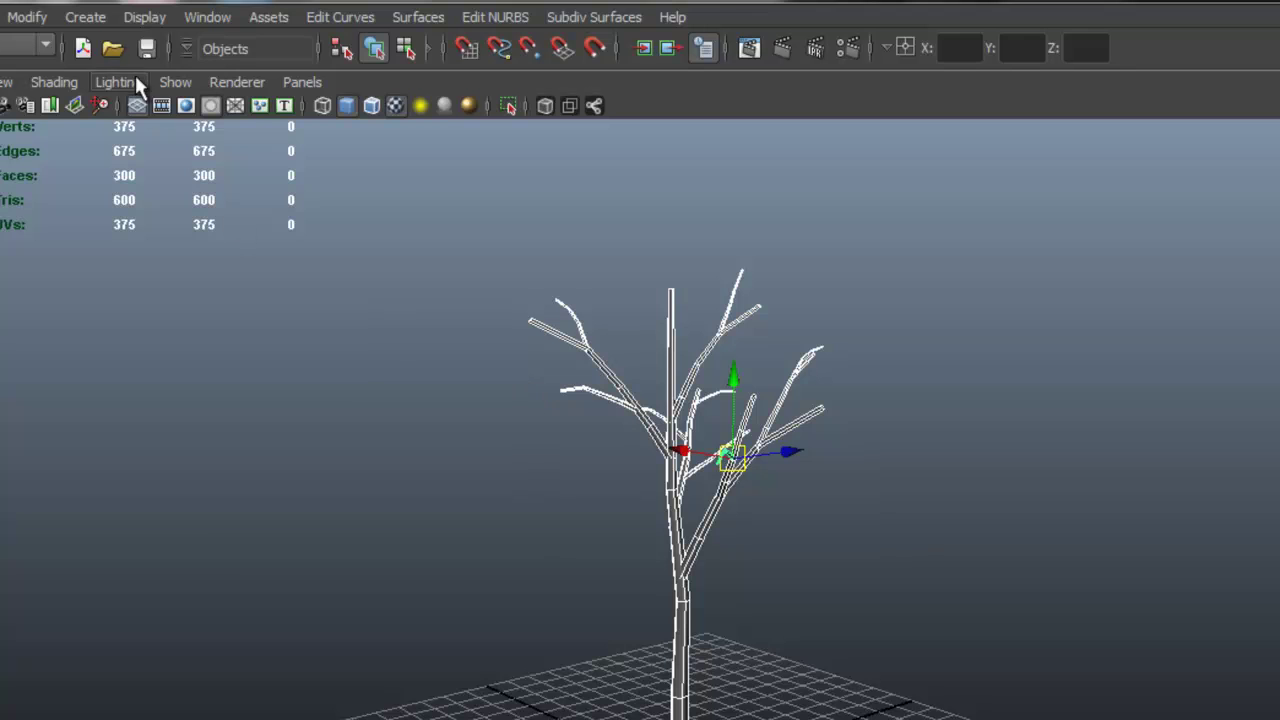
pyautogui.click(200, 10)
pyautogui.click(323, 315)
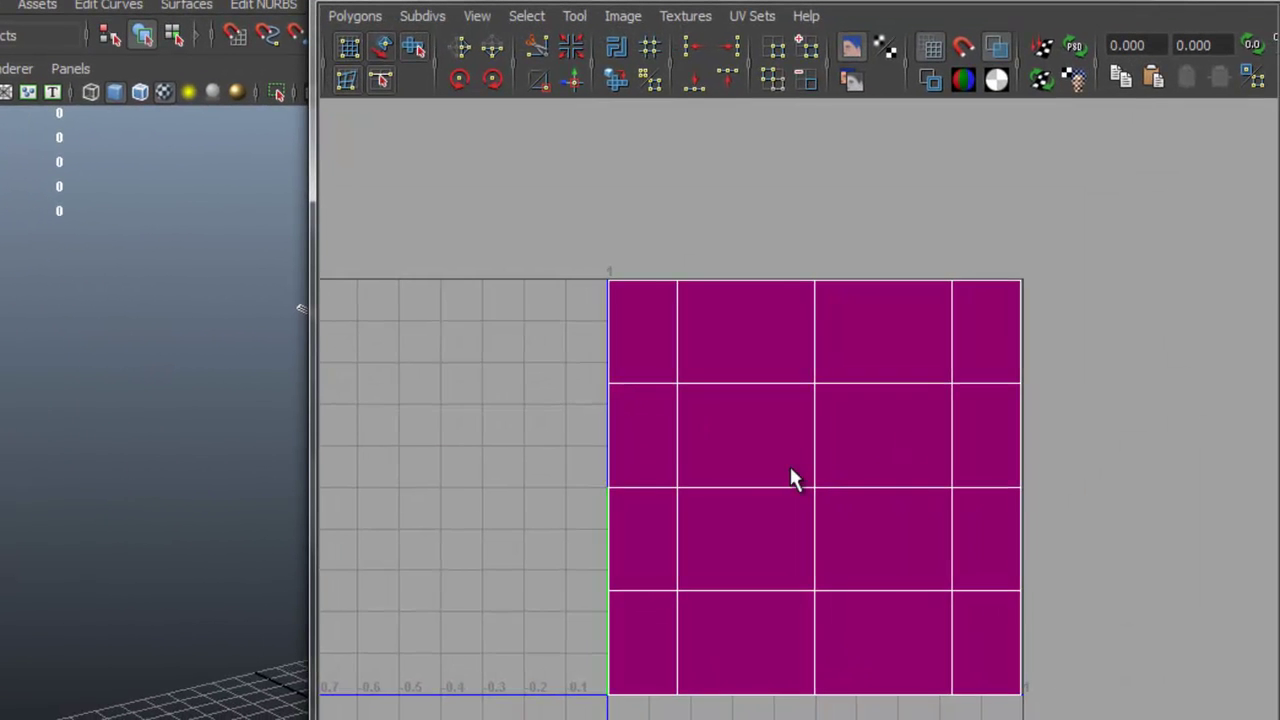
pyautogui.scroll(3, 789, 467)
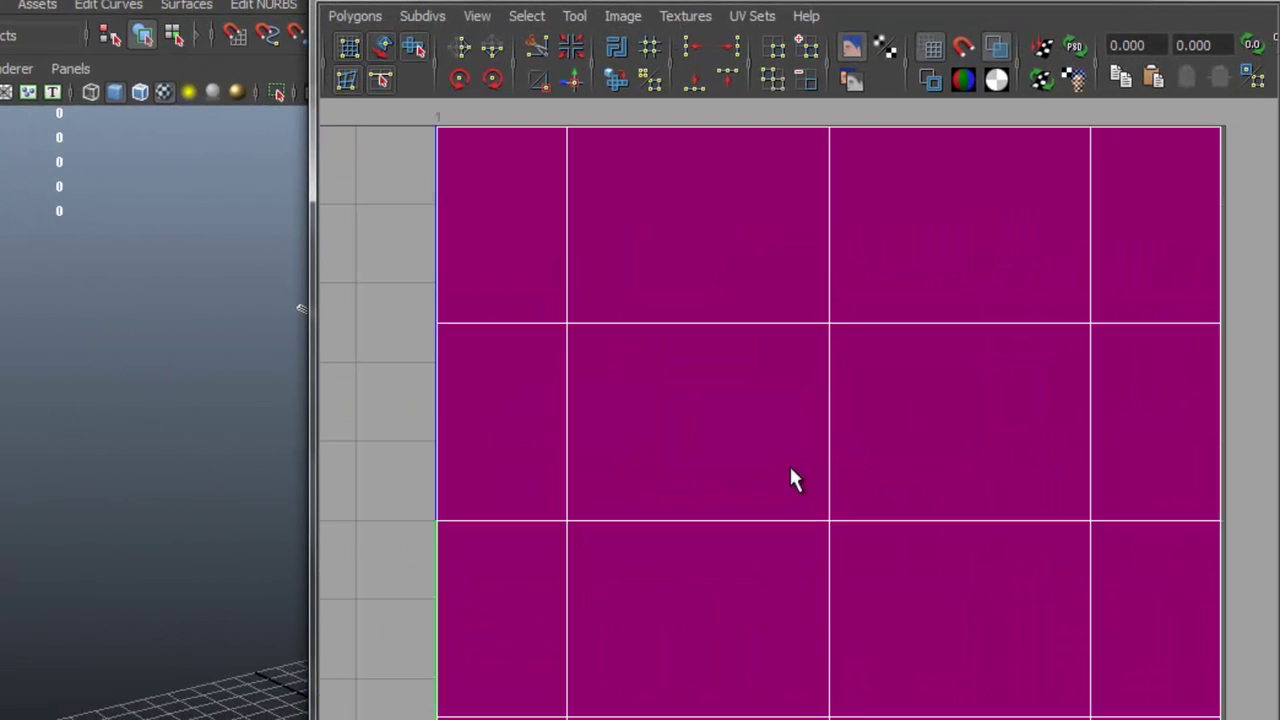
# Examine the complete shared UV layout of the tree's branches in the UV Texture Editor and close the editor
pyautogui.scroll(-4, 789, 467)
pyautogui.scroll(-3, 789, 467)
pyautogui.scroll(4, 789, 467)
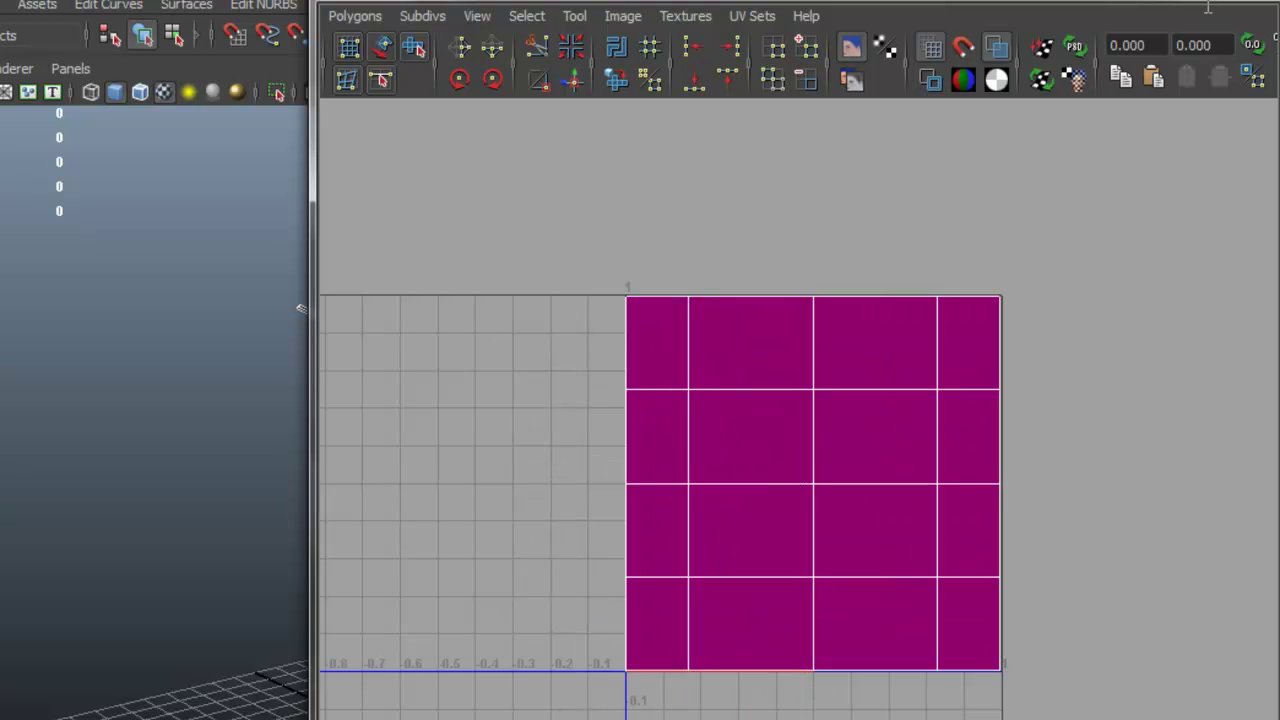
pyautogui.click(1245, 4)
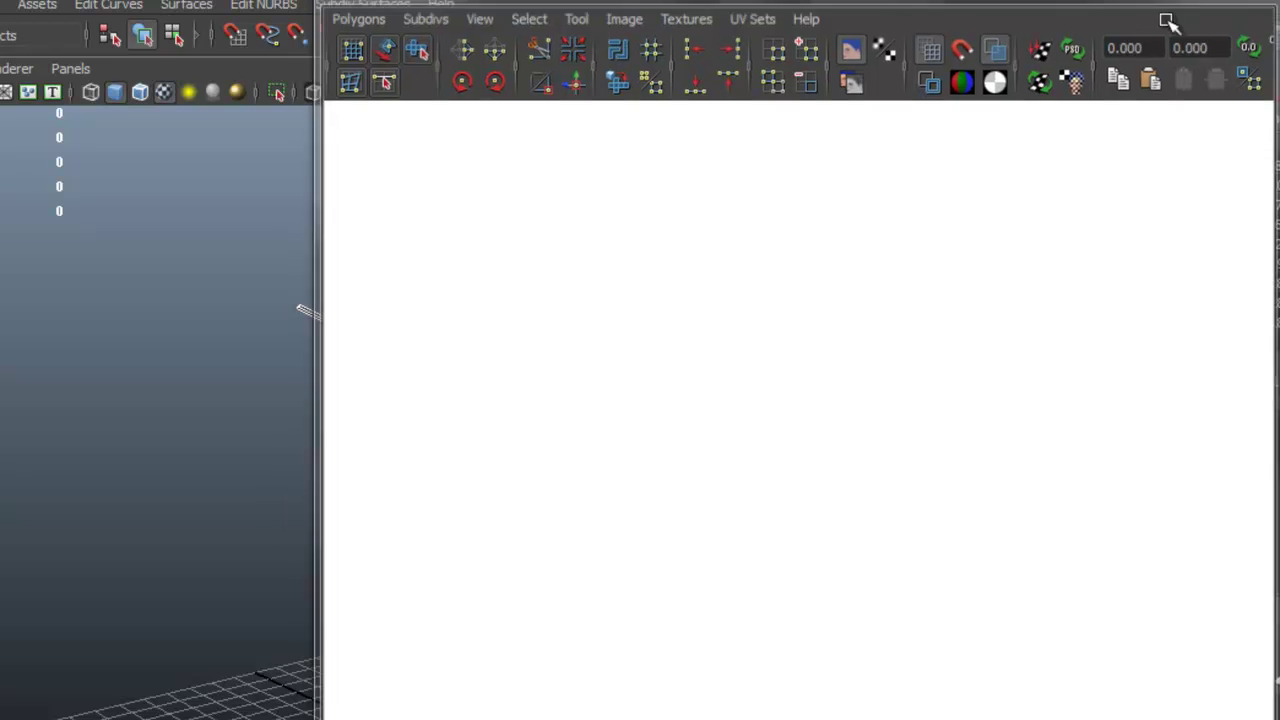
# Deselect the tree and inspect its trunk, branches and twigs from several angles, both close up and as a whole
pyautogui.scroll(5, 808, 347)
pyautogui.keyDown('alt'); pyautogui.moveTo(806, 346); pyautogui.dragTo(726, 422, button='middle'); pyautogui.keyUp('alt')
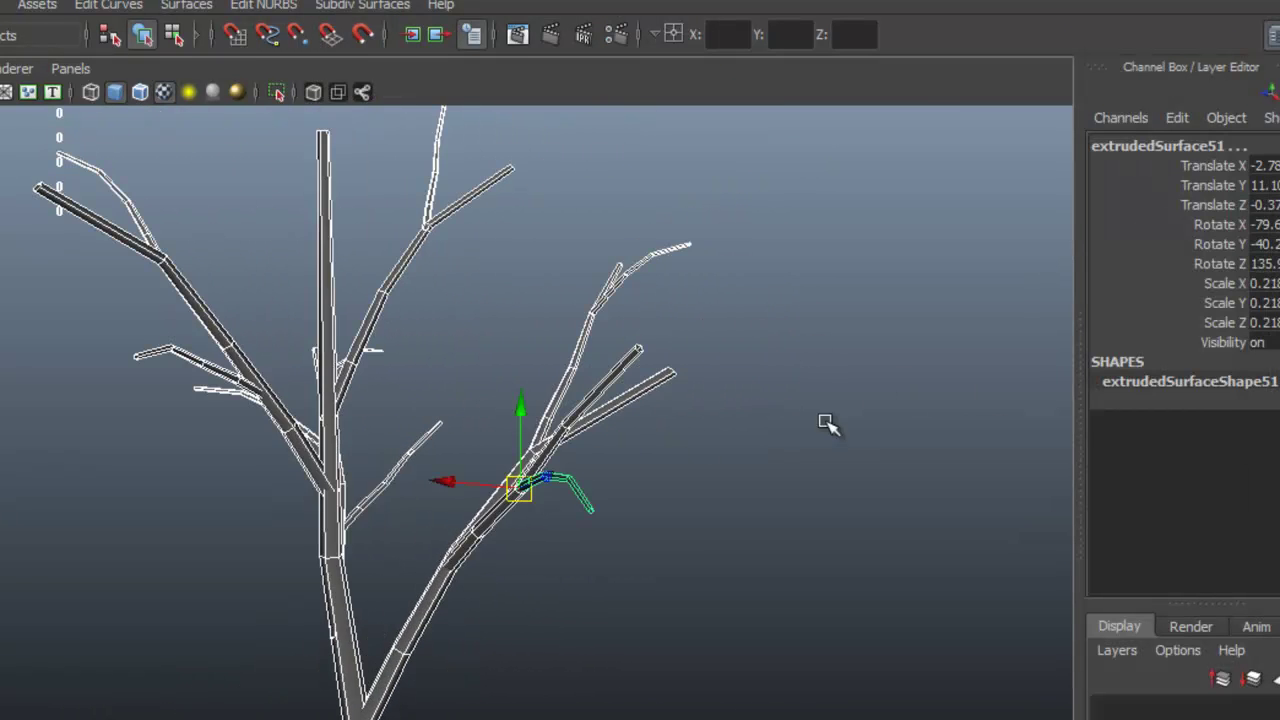
pyautogui.click(824, 422)
pyautogui.keyDown('alt'); pyautogui.moveTo(537, 421); pyautogui.dragTo(655, 424); pyautogui.keyUp('alt')
pyautogui.keyDown('alt'); pyautogui.moveTo(480, 428); pyautogui.dragTo(294, 424, button='right'); pyautogui.keyUp('alt')
pyautogui.keyDown('alt'); pyautogui.moveTo(293, 422); pyautogui.dragTo(948, 463); pyautogui.keyUp('alt')
pyautogui.keyDown('alt'); pyautogui.moveTo(517, 429); pyautogui.dragTo(580, 390, button='middle'); pyautogui.keyUp('alt')
pyautogui.keyDown('alt'); pyautogui.moveTo(504, 400); pyautogui.dragTo(550, 445); pyautogui.keyUp('alt')
pyautogui.keyDown('alt'); pyautogui.moveTo(530, 449); pyautogui.dragTo(492, 437, button='right'); pyautogui.keyUp('alt')
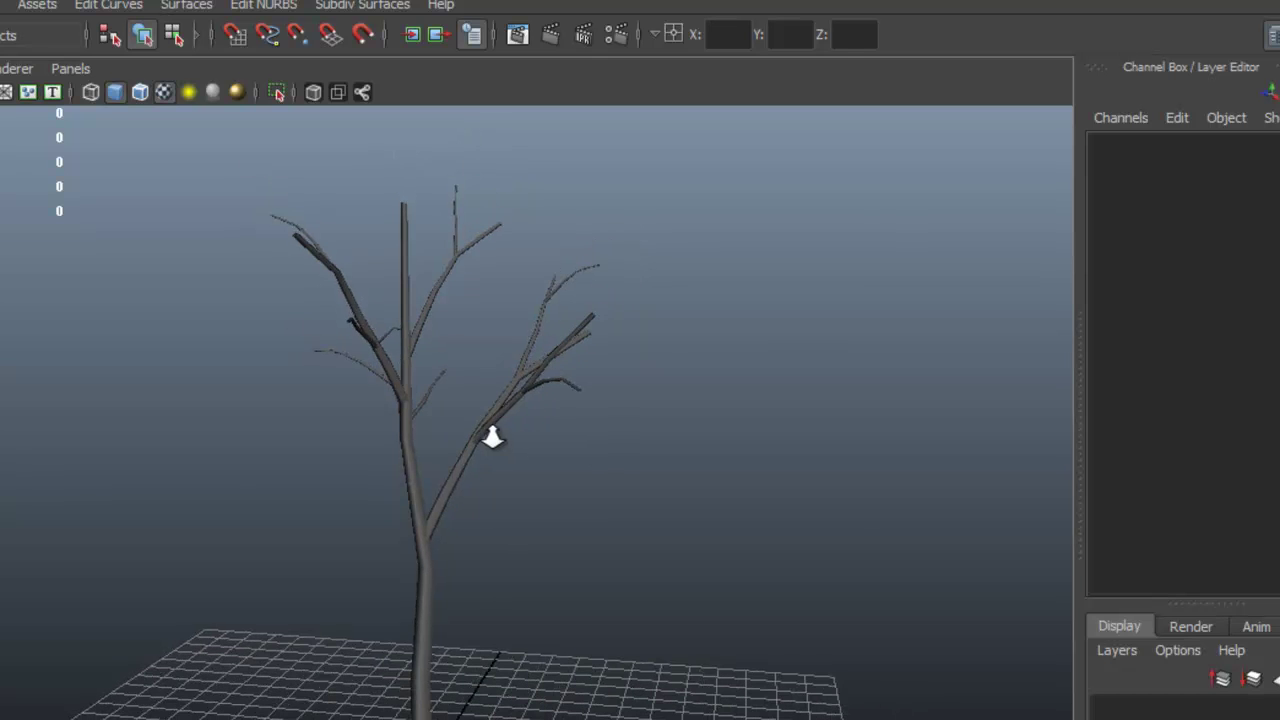